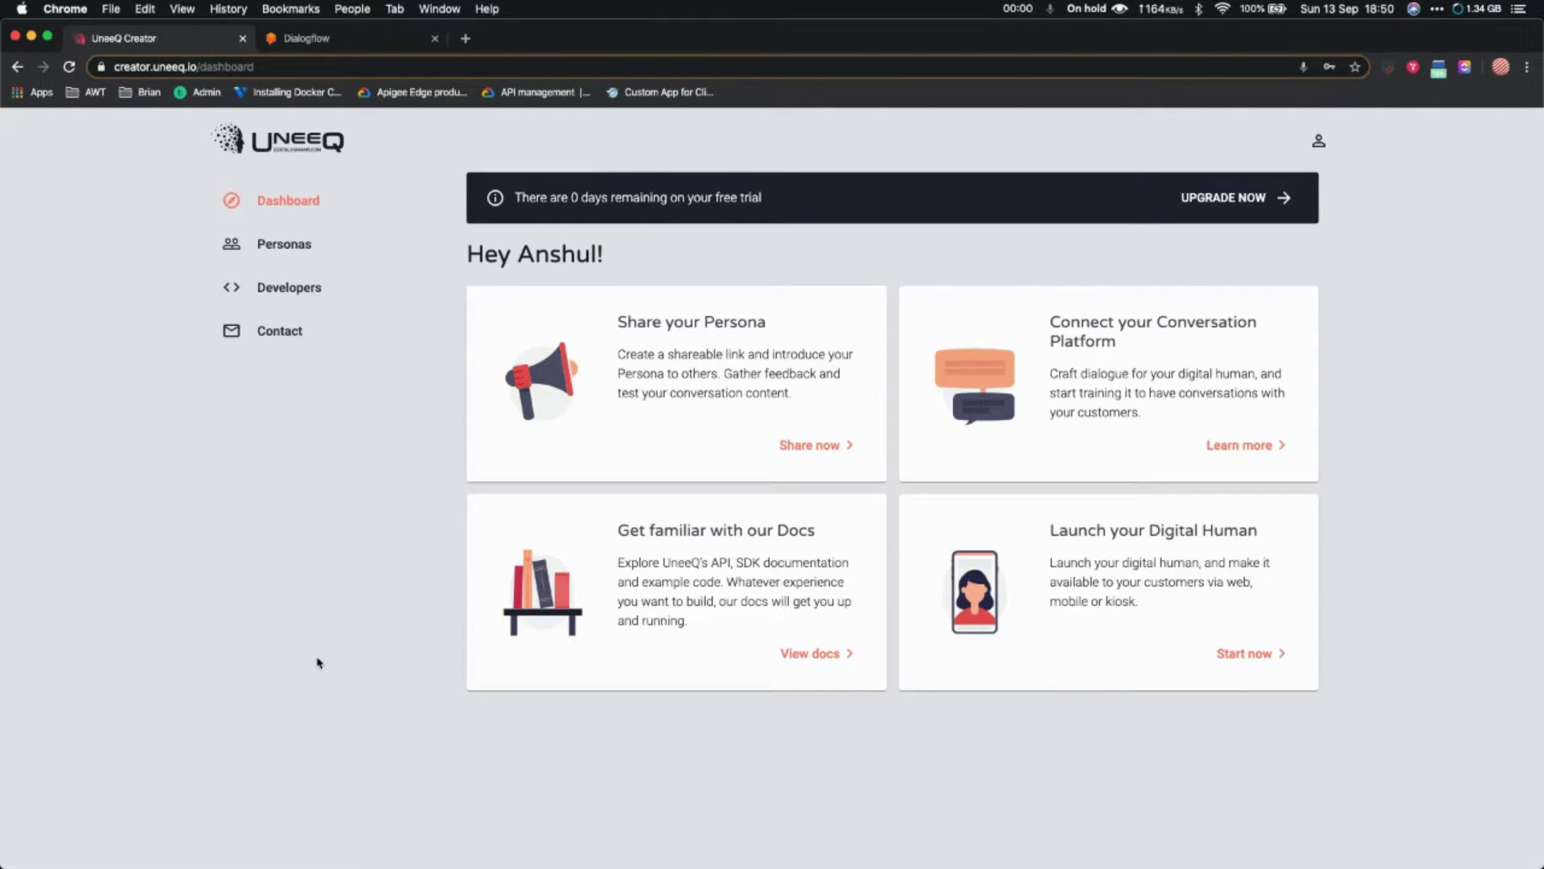
# Open the Personas list and scroll down through the persona cards.
pyautogui.click(284, 246)
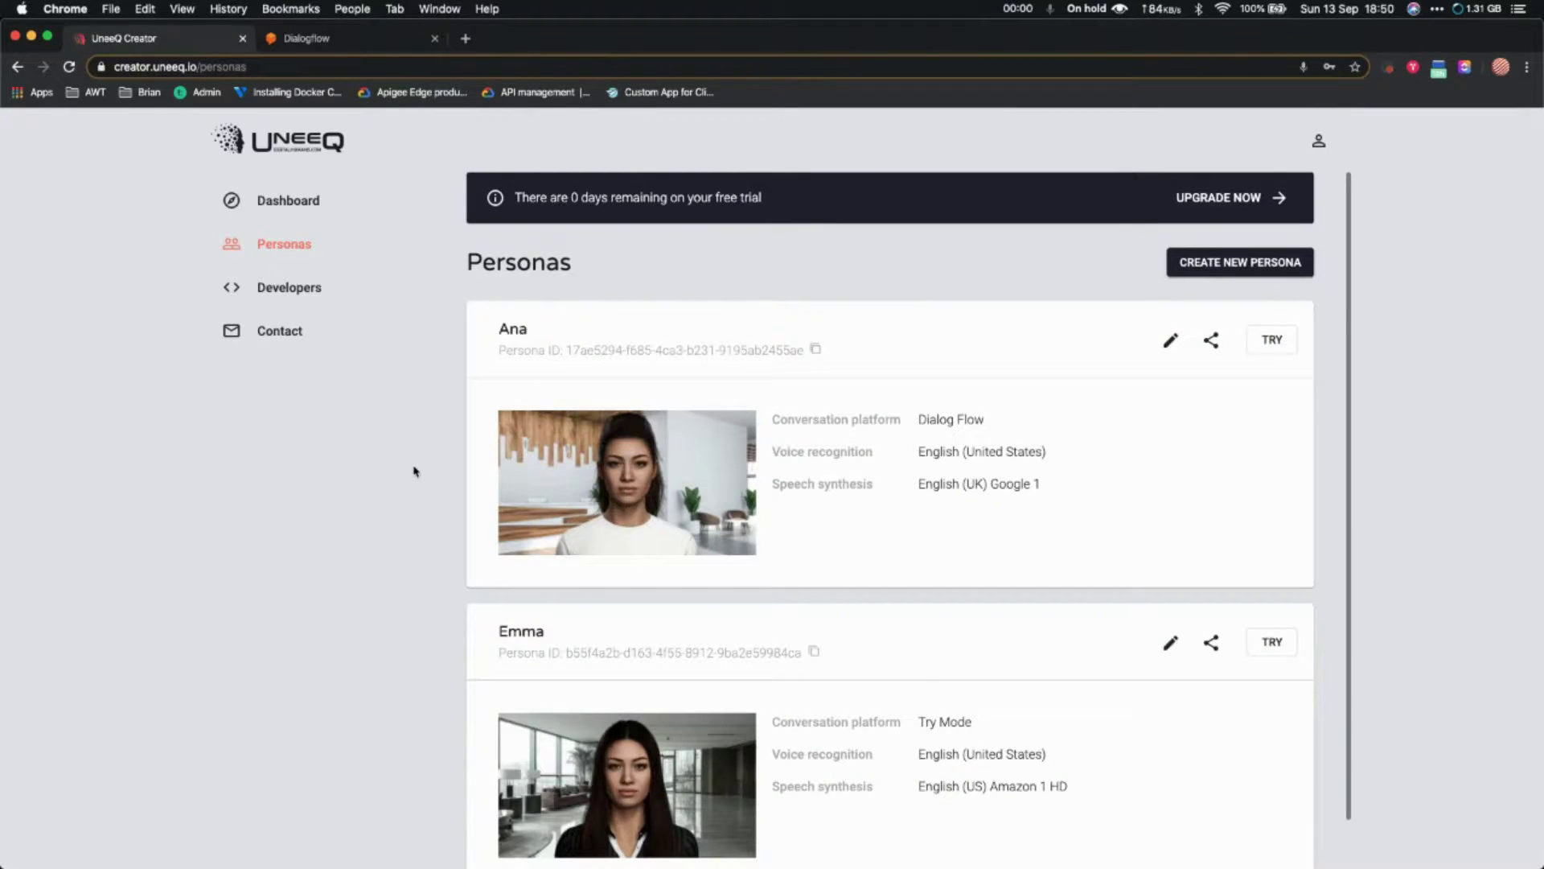
pyautogui.scroll(-1, 775, 495)
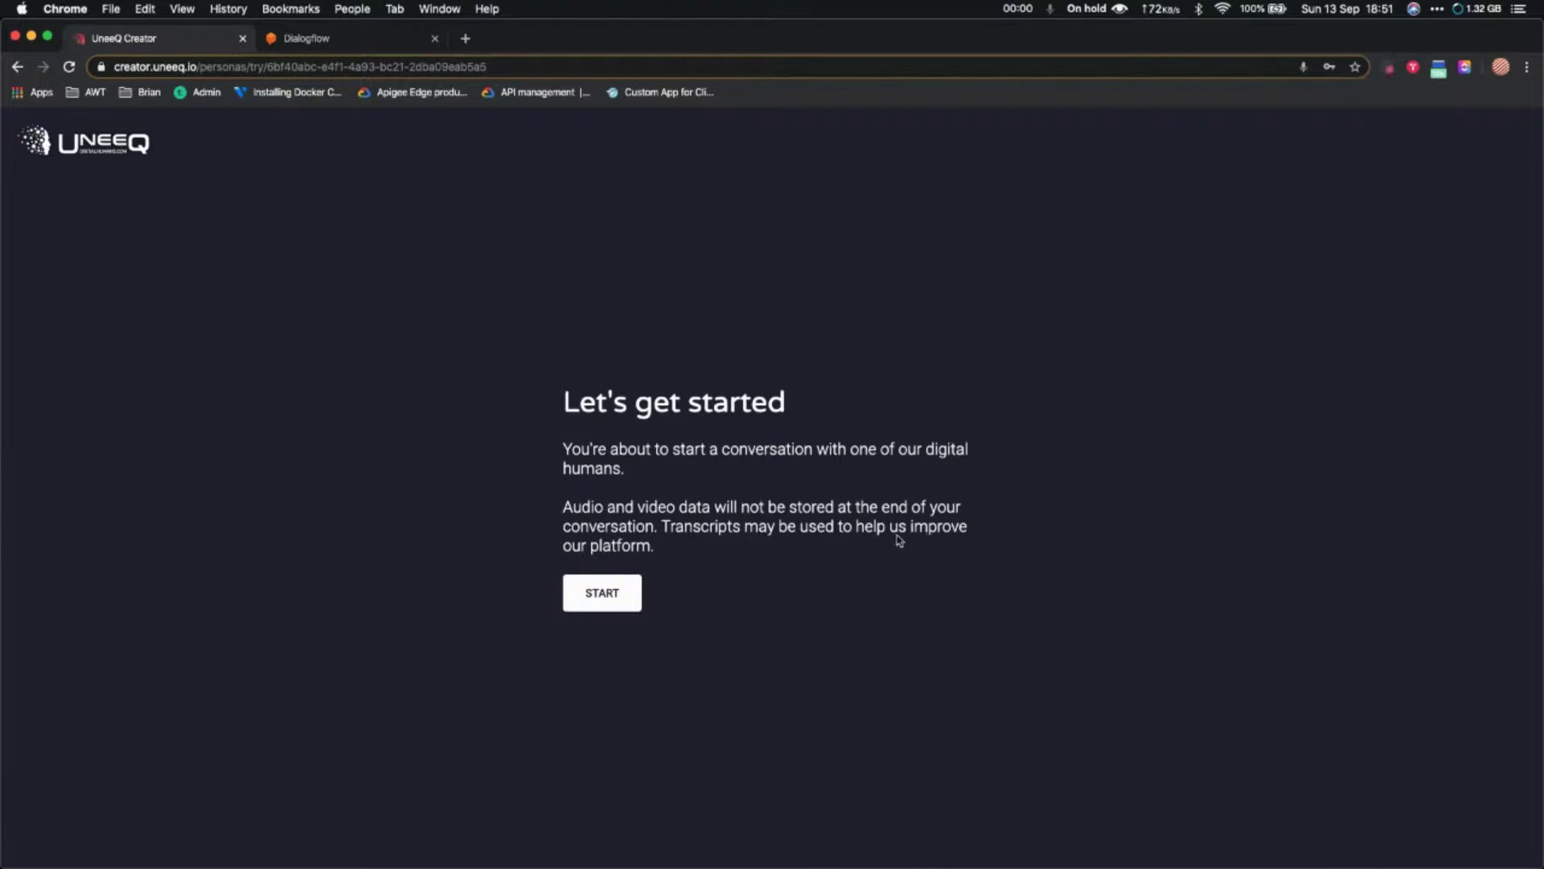
# Start the live conversation and choose the guided conversation experience.
pyautogui.click(599, 597)
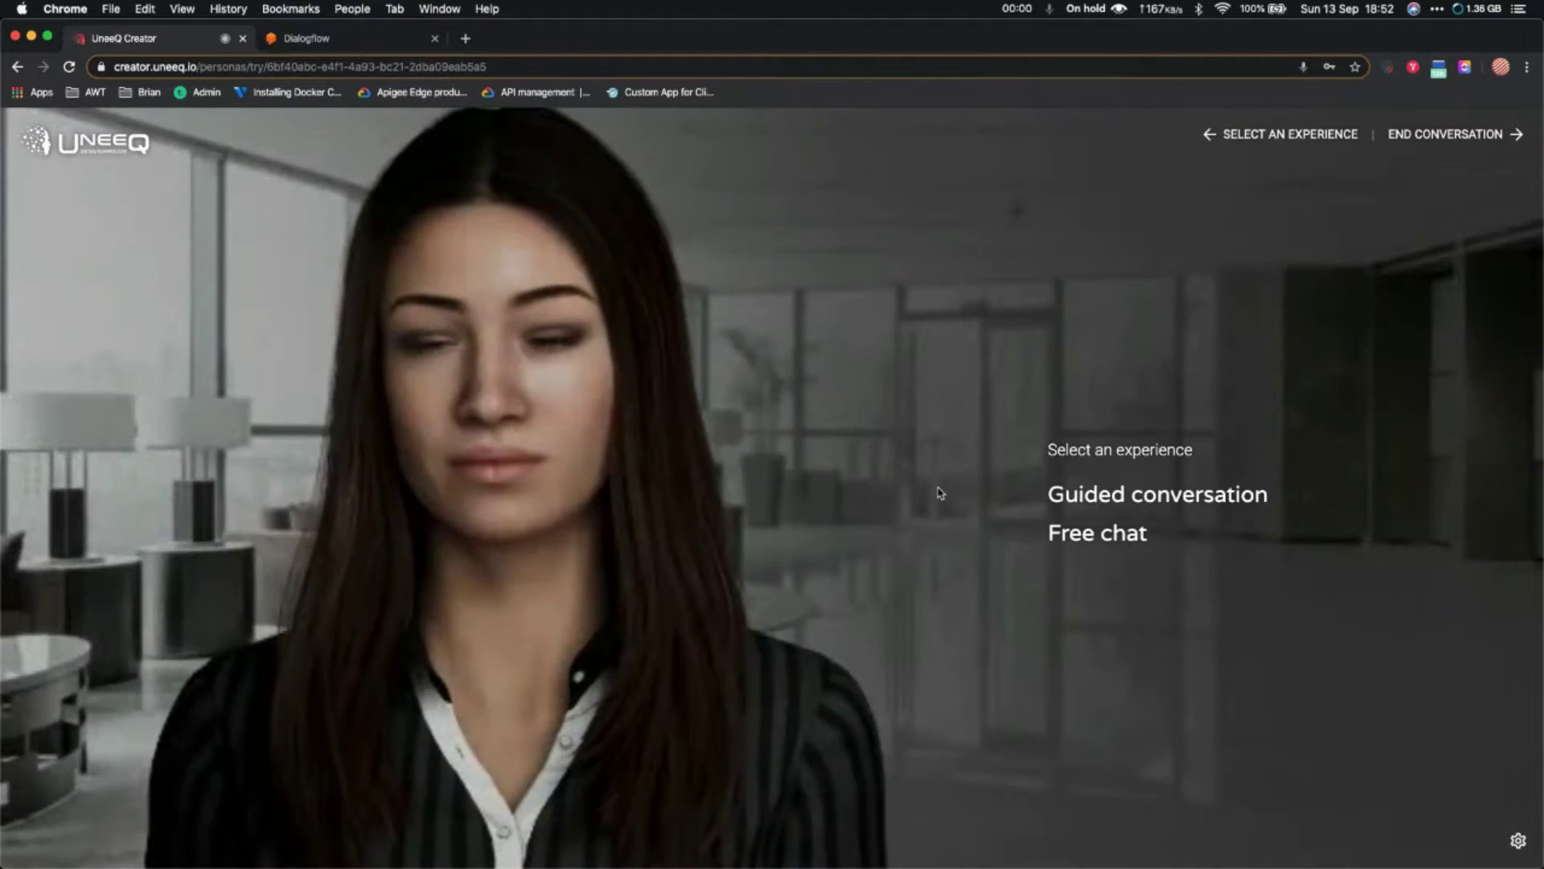
pyautogui.click(1110, 499)
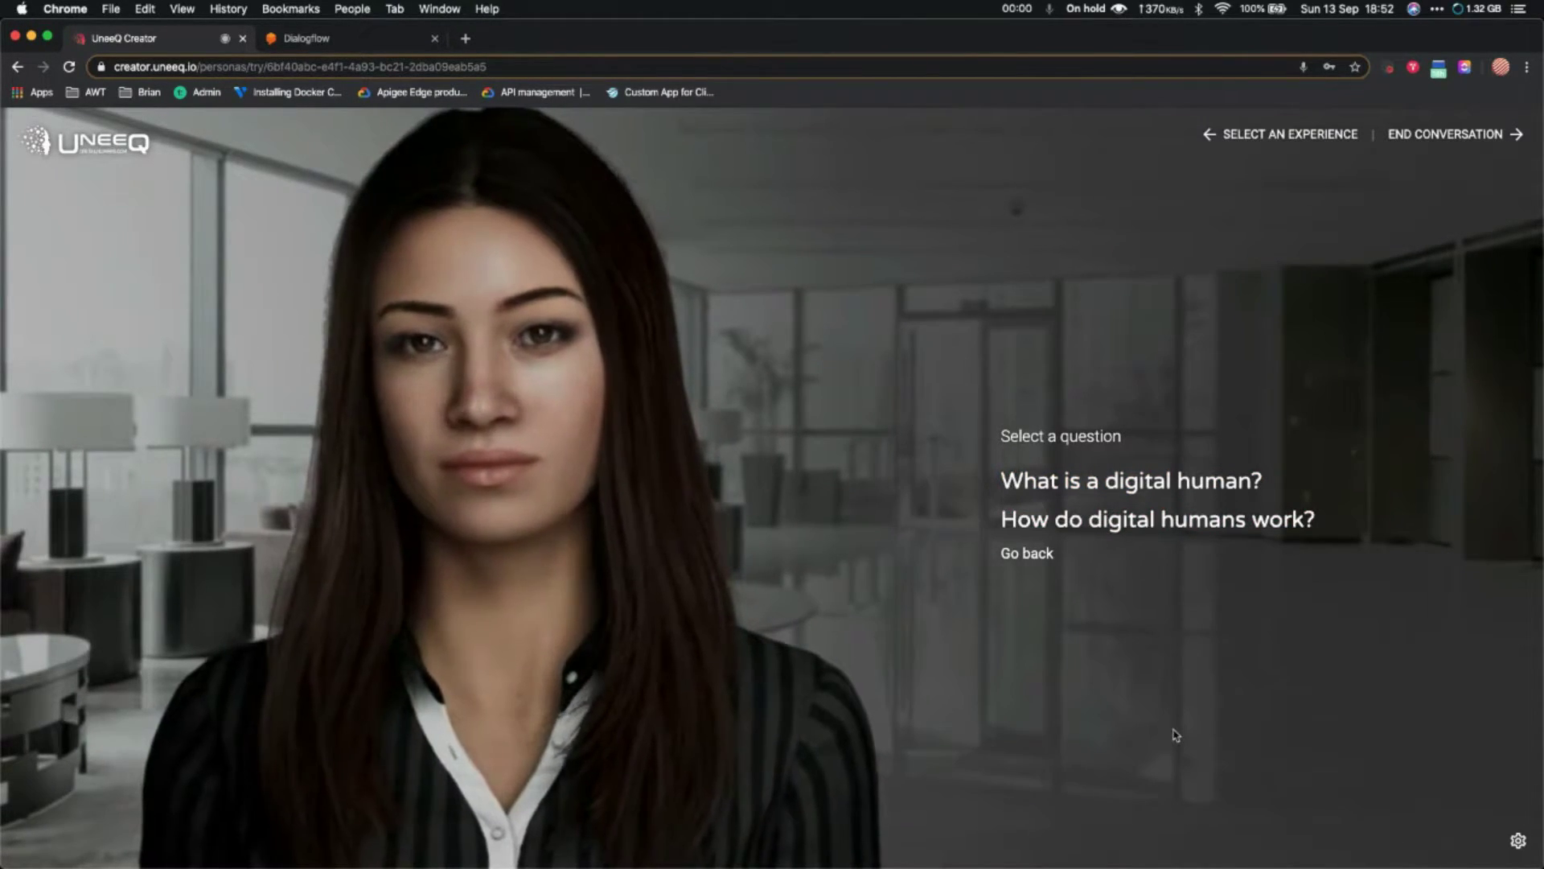
# Ask 'What is a digital human?', 'Tell me more about you' and 'How are Digital Humans being used'.
pyautogui.click(1135, 517)
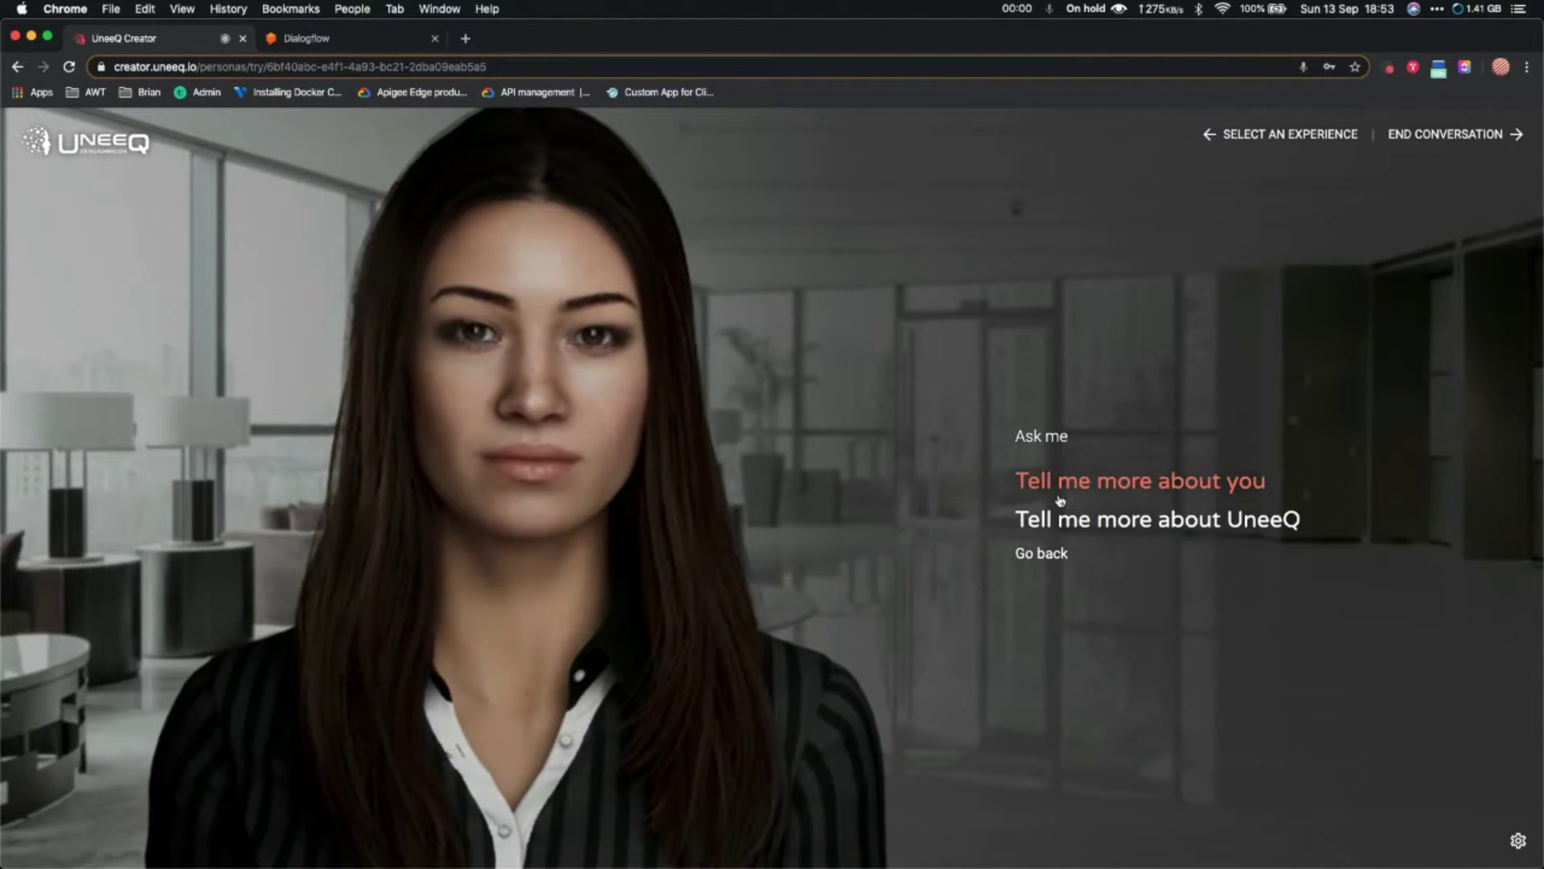
pyautogui.click(1186, 482)
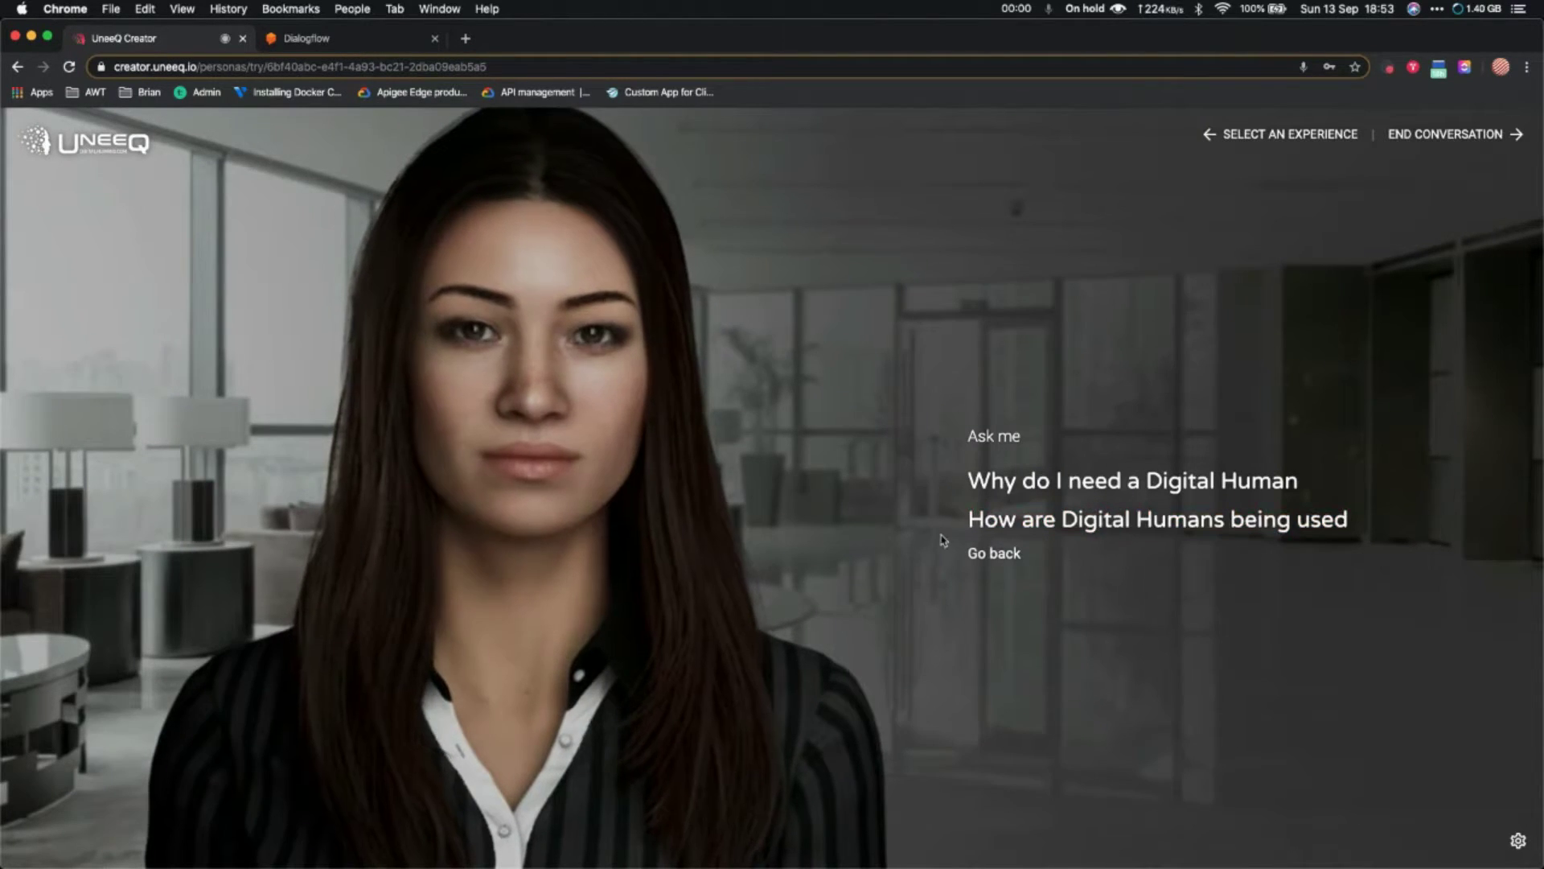
pyautogui.click(1214, 523)
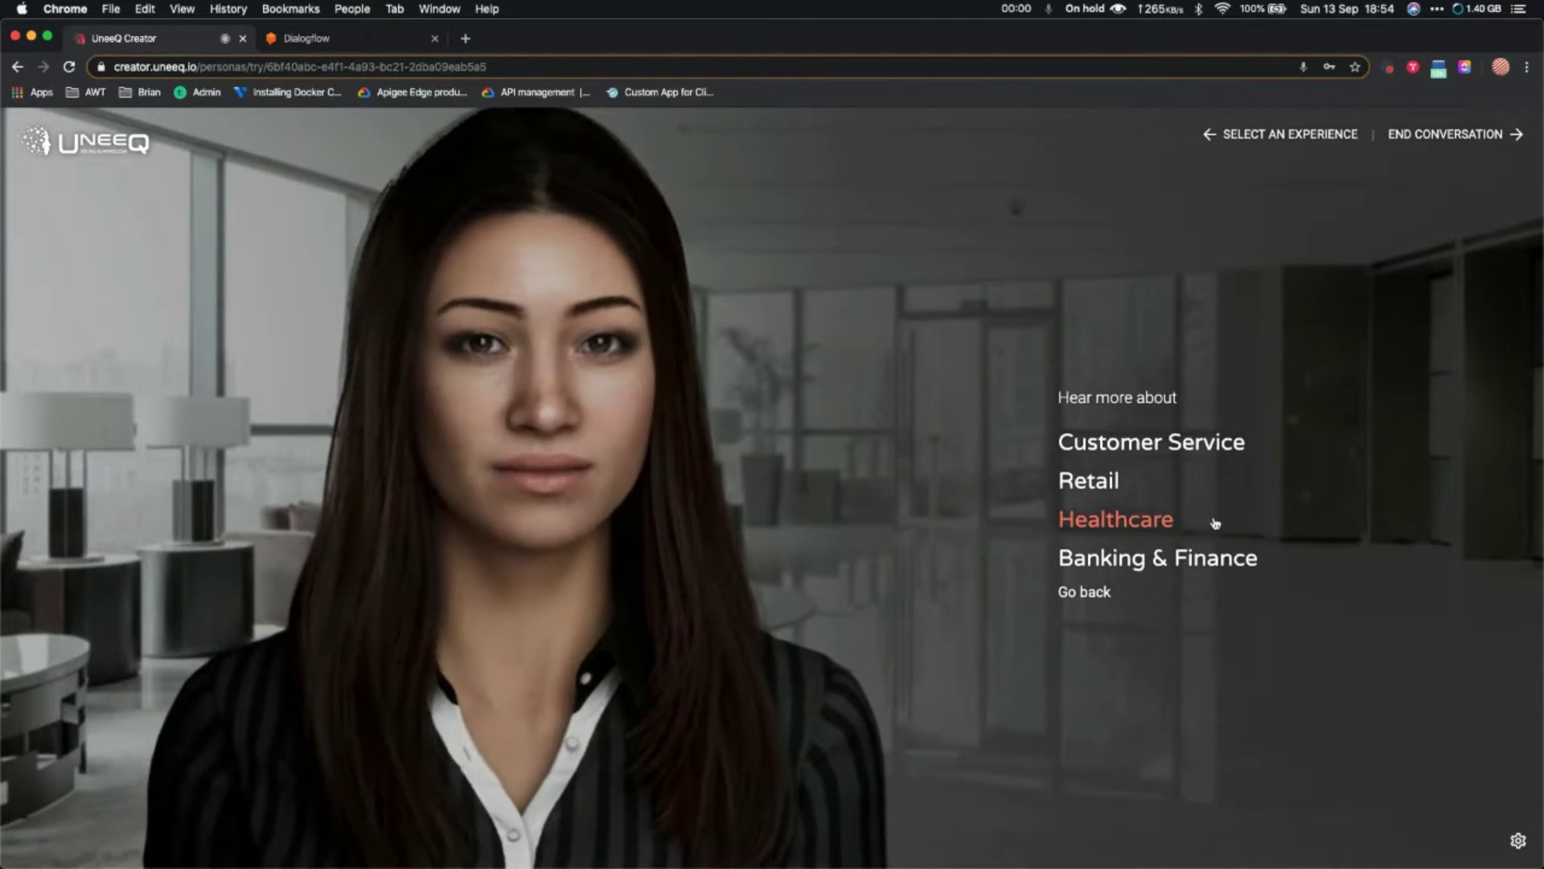
# Choose Healthcare to hear how digital humans are used in that industry.
pyautogui.click(1113, 521)
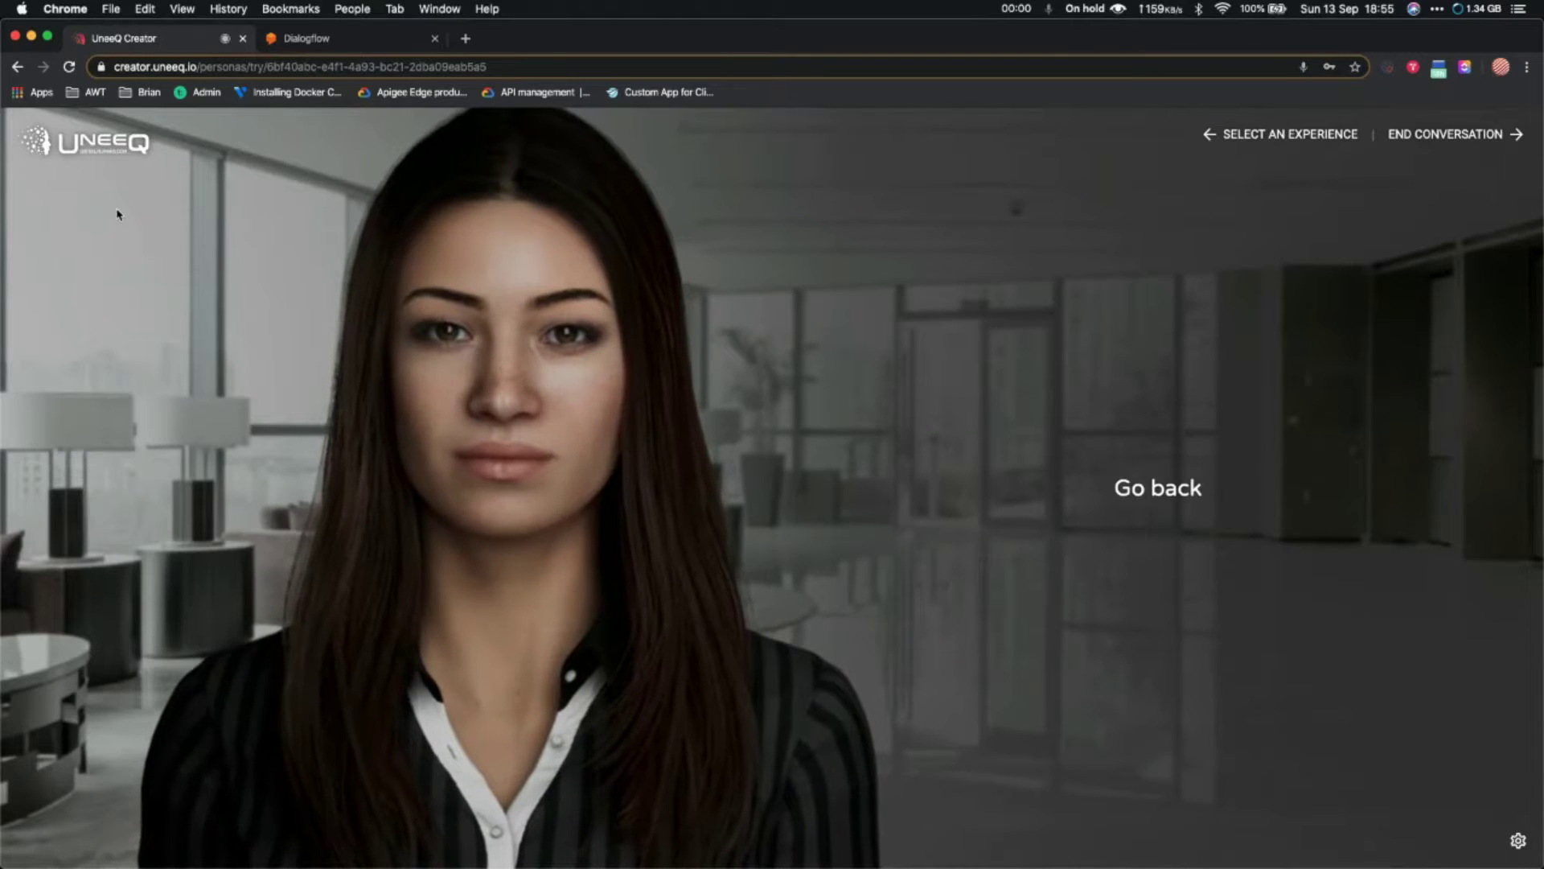
# End the conversation and dismiss the launch guidance on the dashboard.
pyautogui.click(1473, 135)
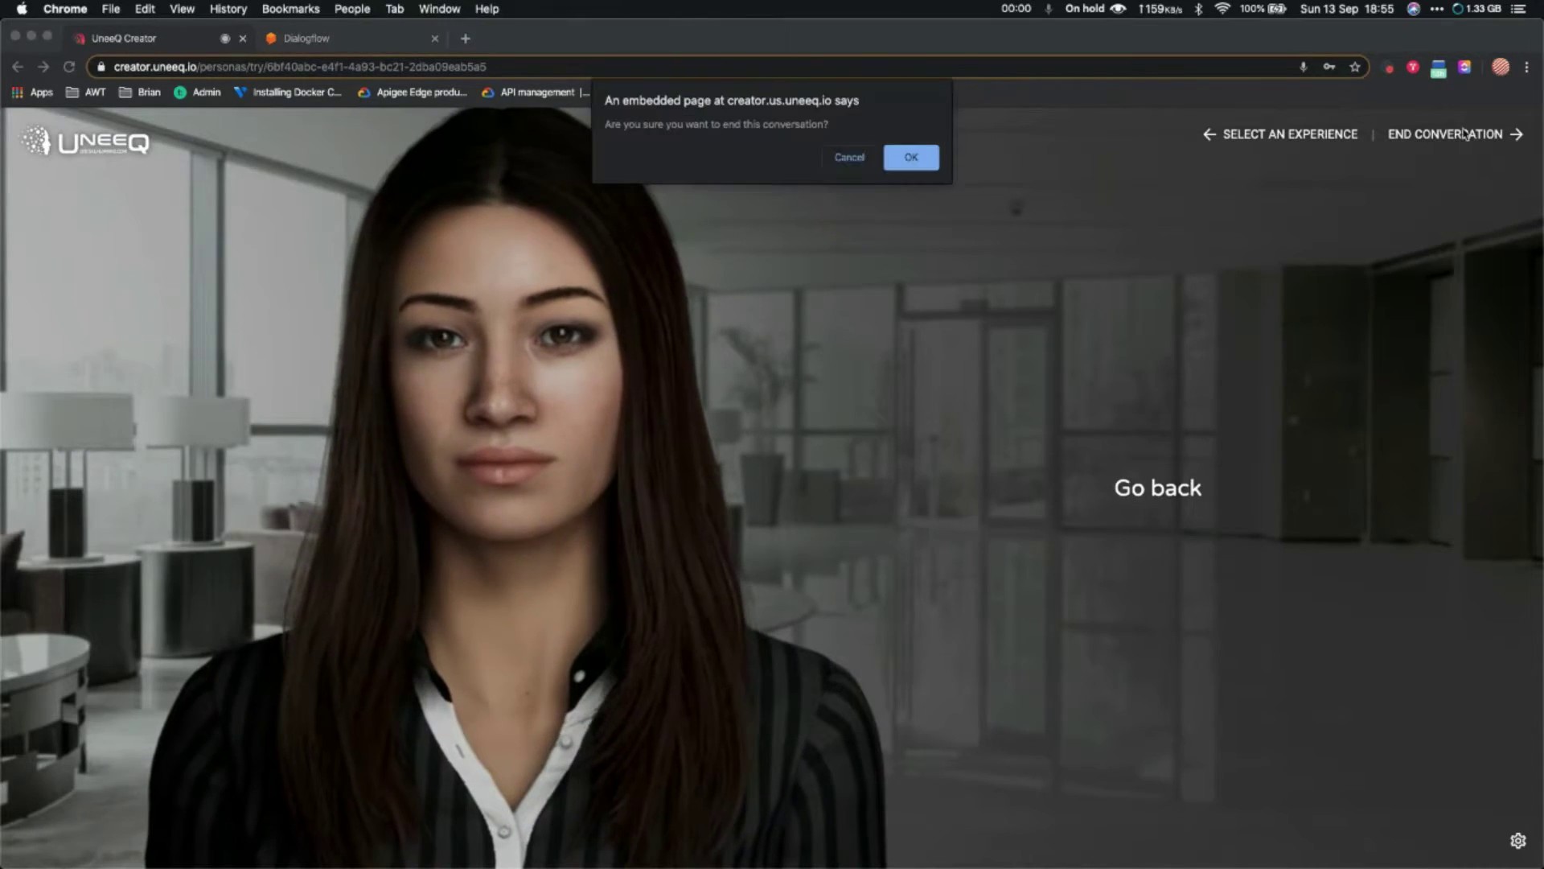
pyautogui.click(909, 158)
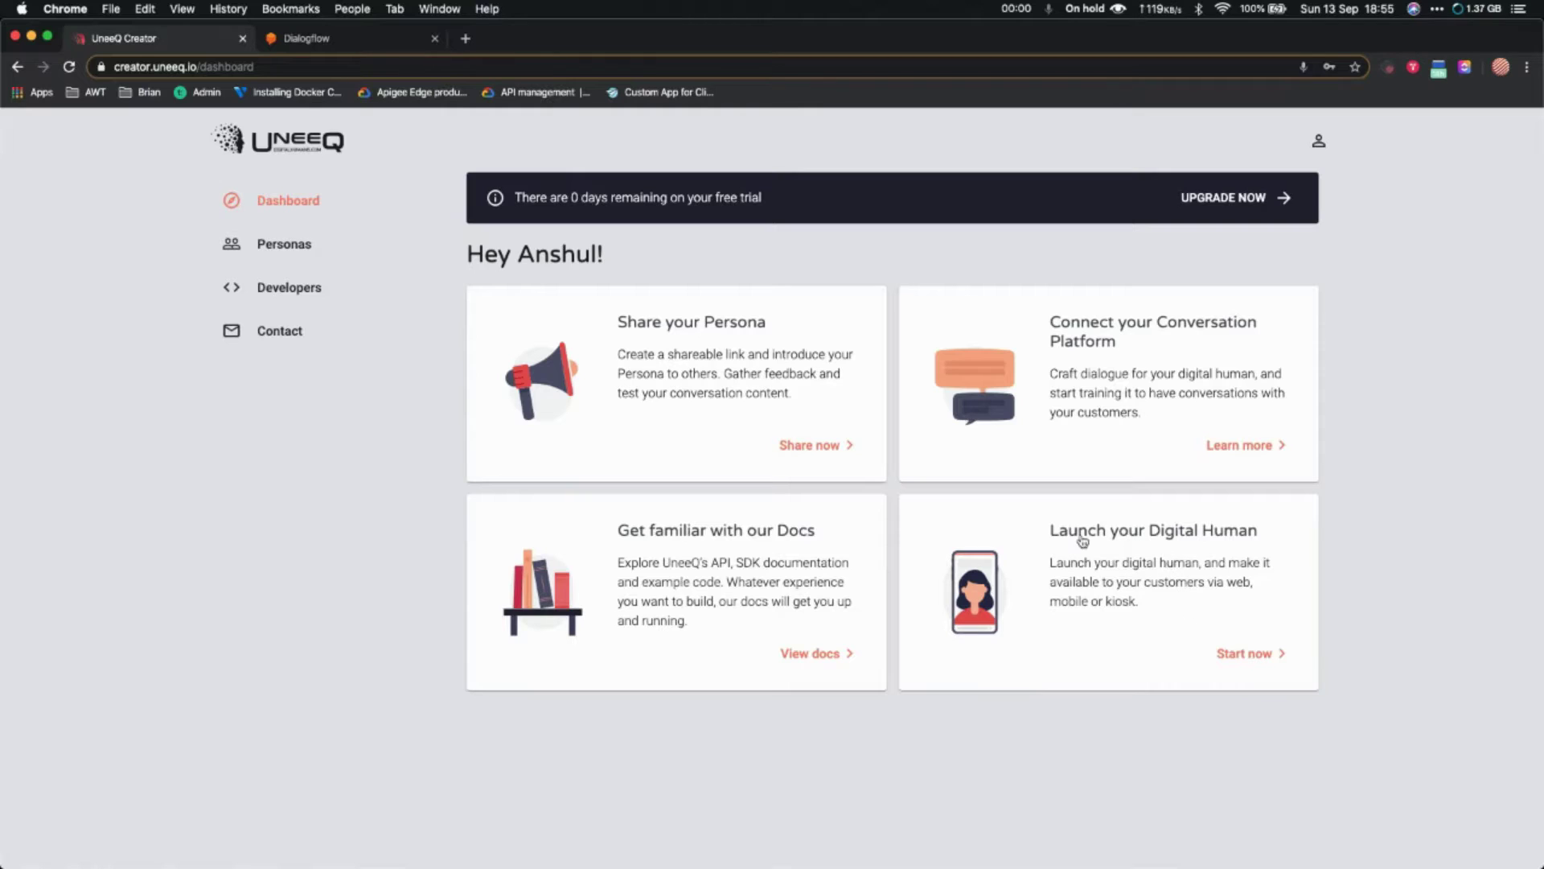
pyautogui.click(1245, 655)
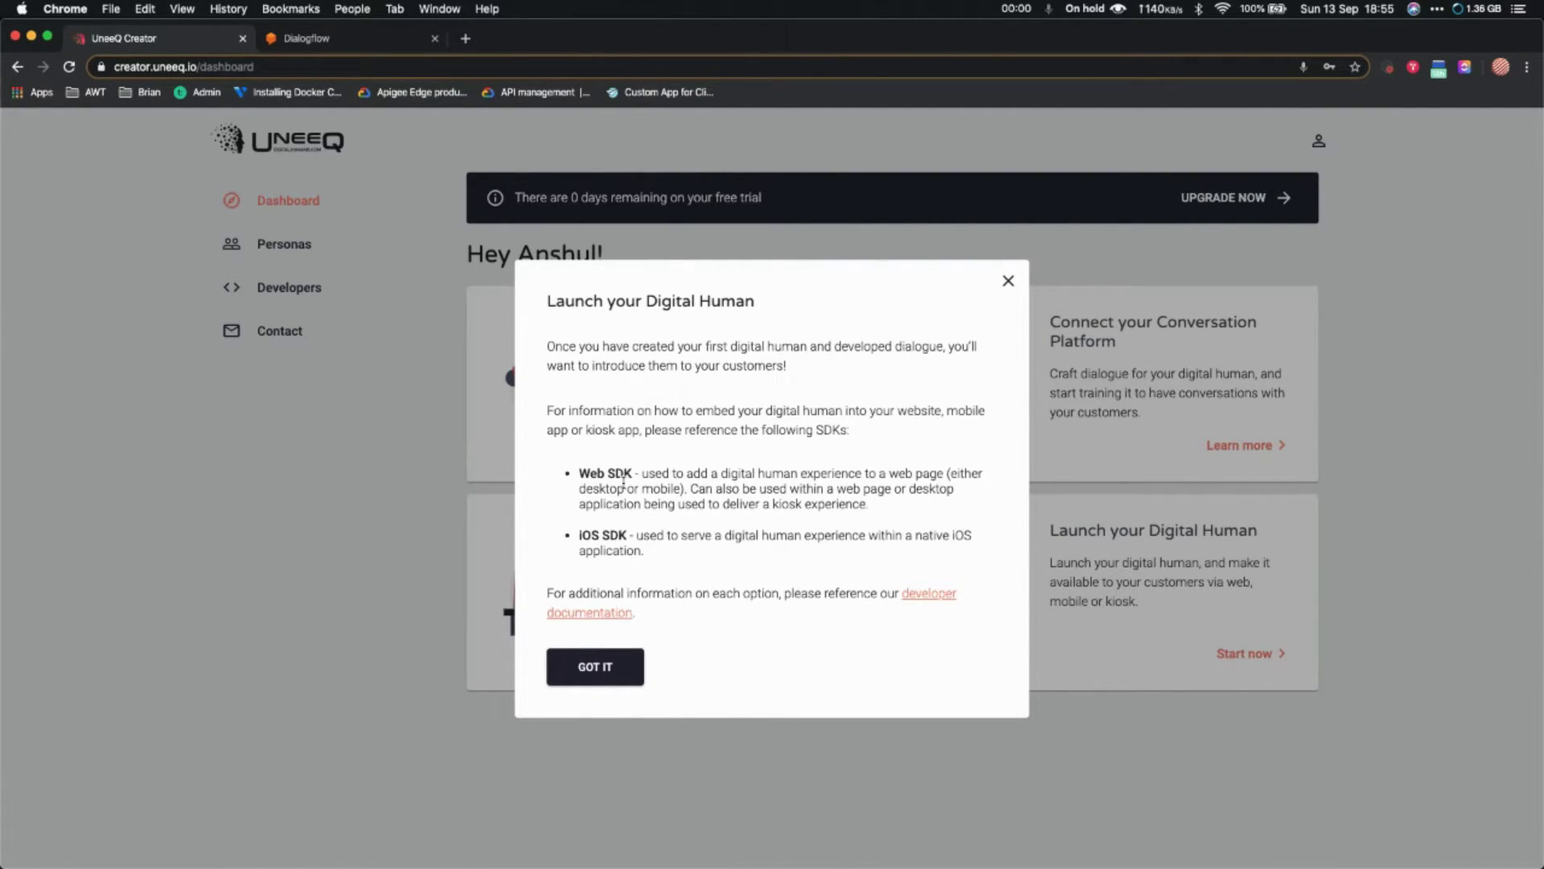
pyautogui.click(599, 666)
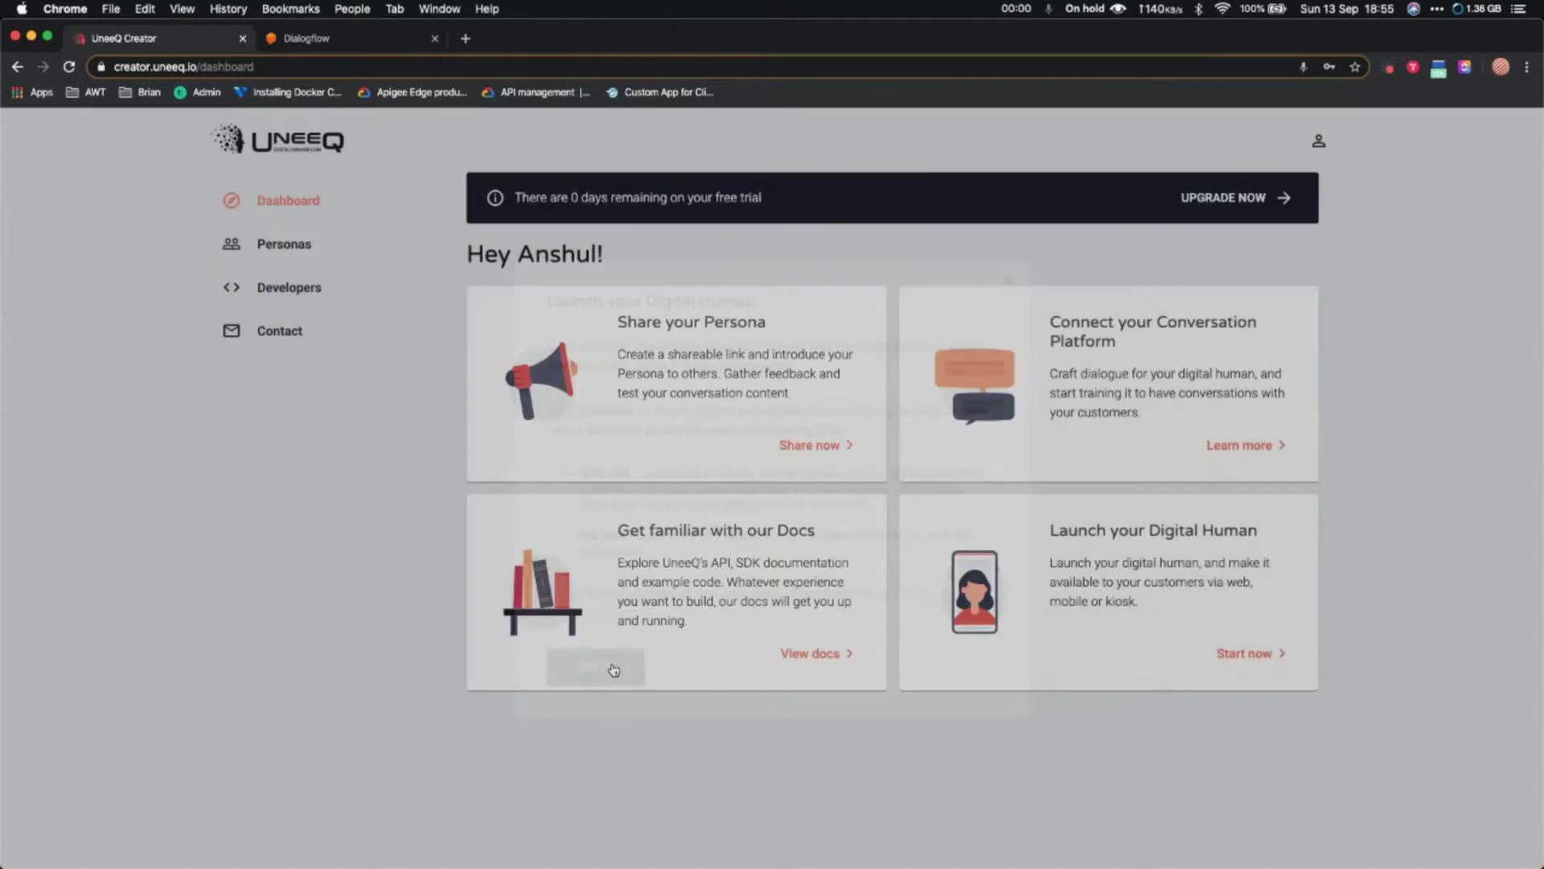
# Visit the Developers page, return to Personas, and start creating a new persona.
pyautogui.click(289, 290)
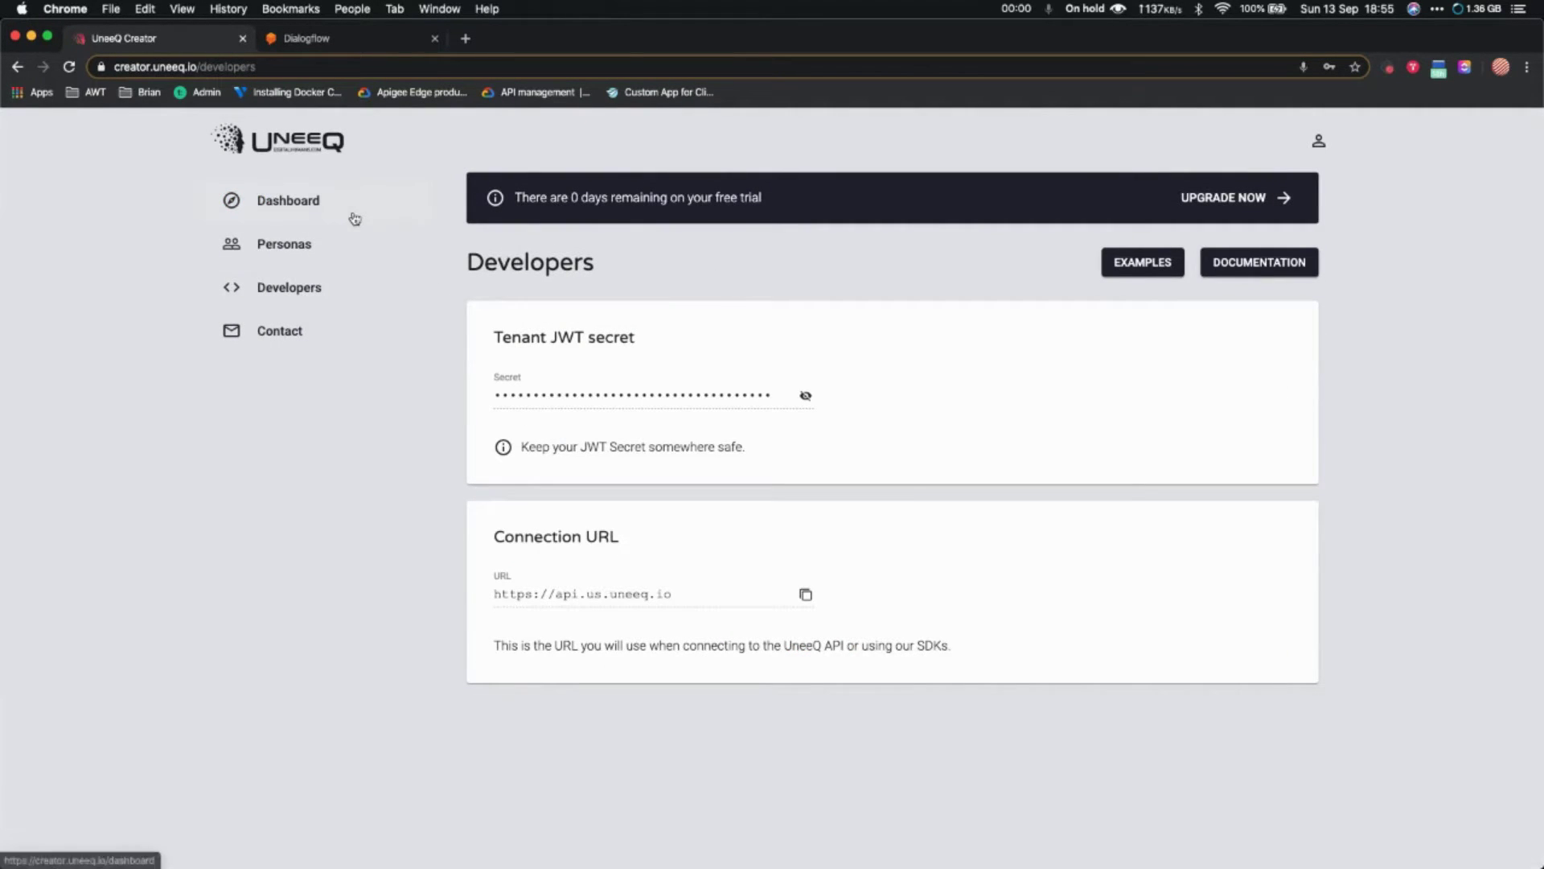
pyautogui.click(277, 247)
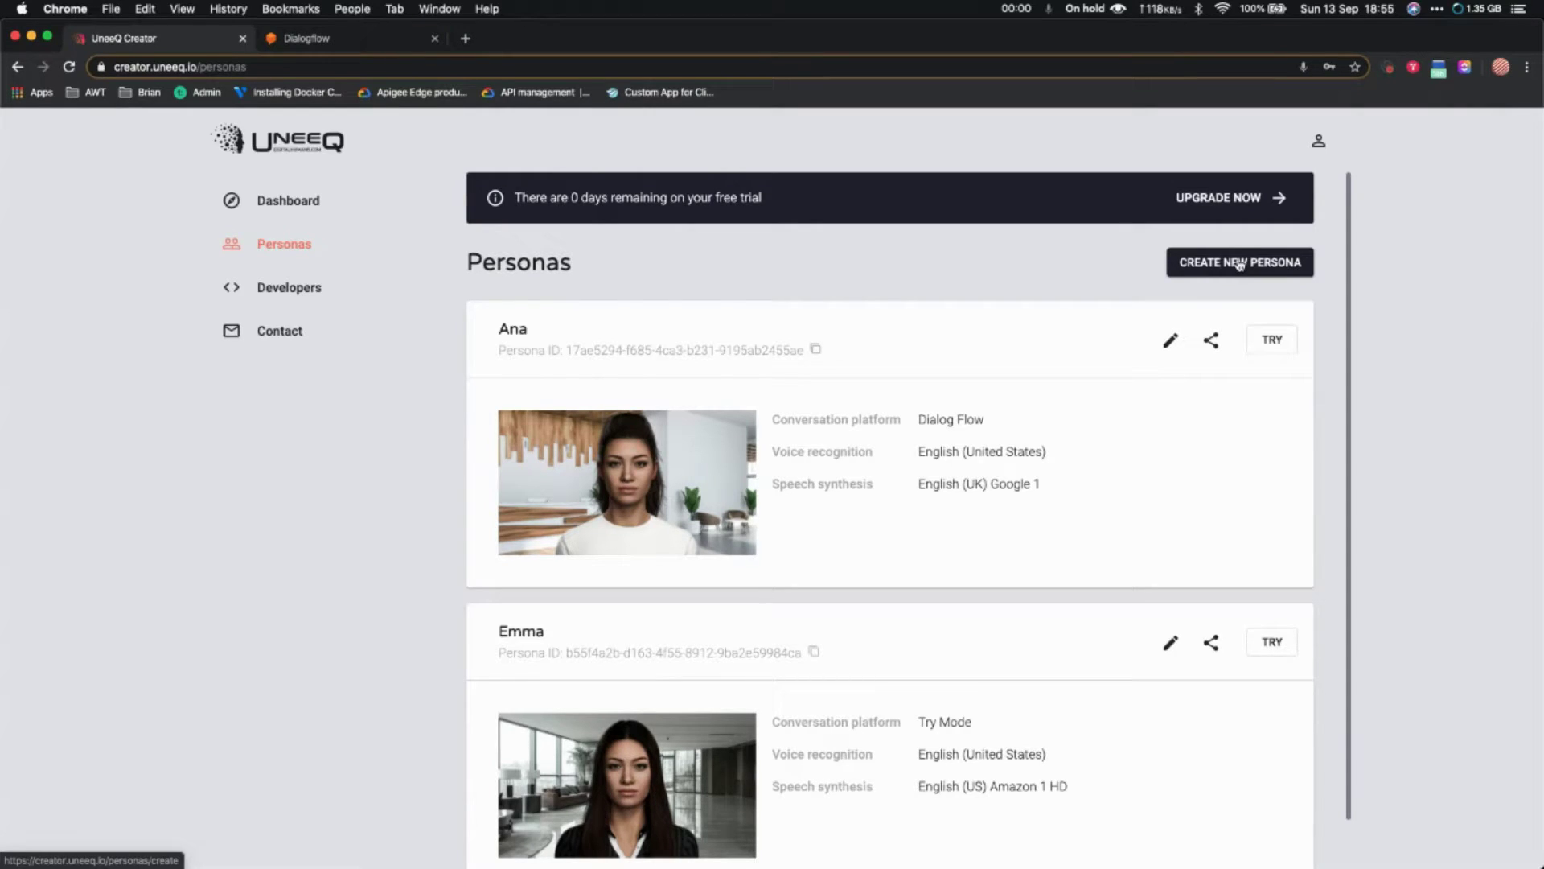
pyautogui.click(1239, 264)
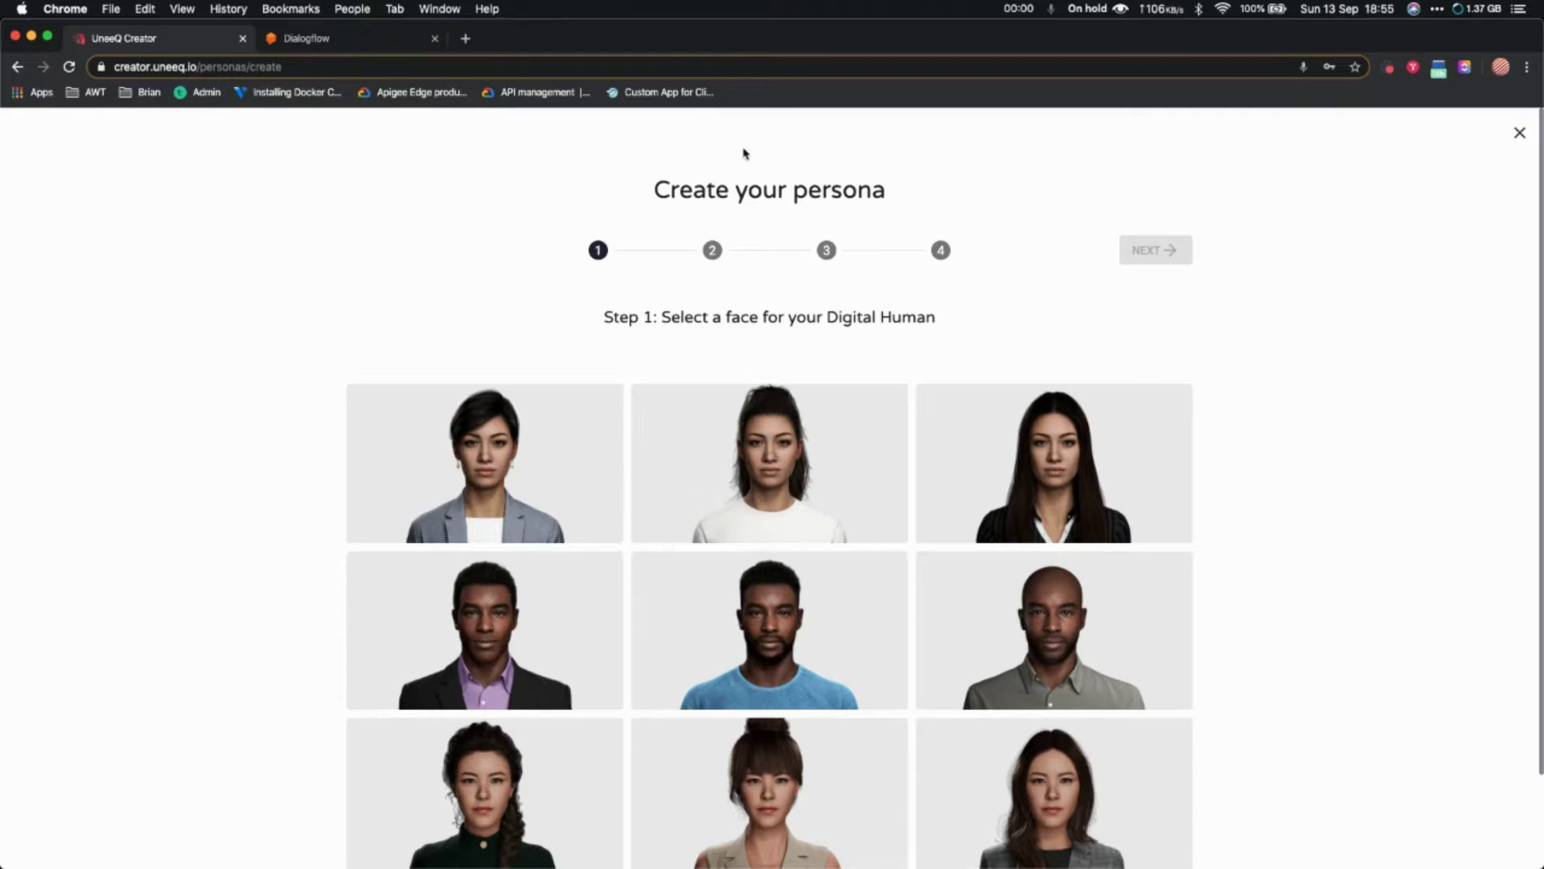
# Pick the top-left face and the glass office background for the new persona.
pyautogui.scroll(-3, 582, 394)
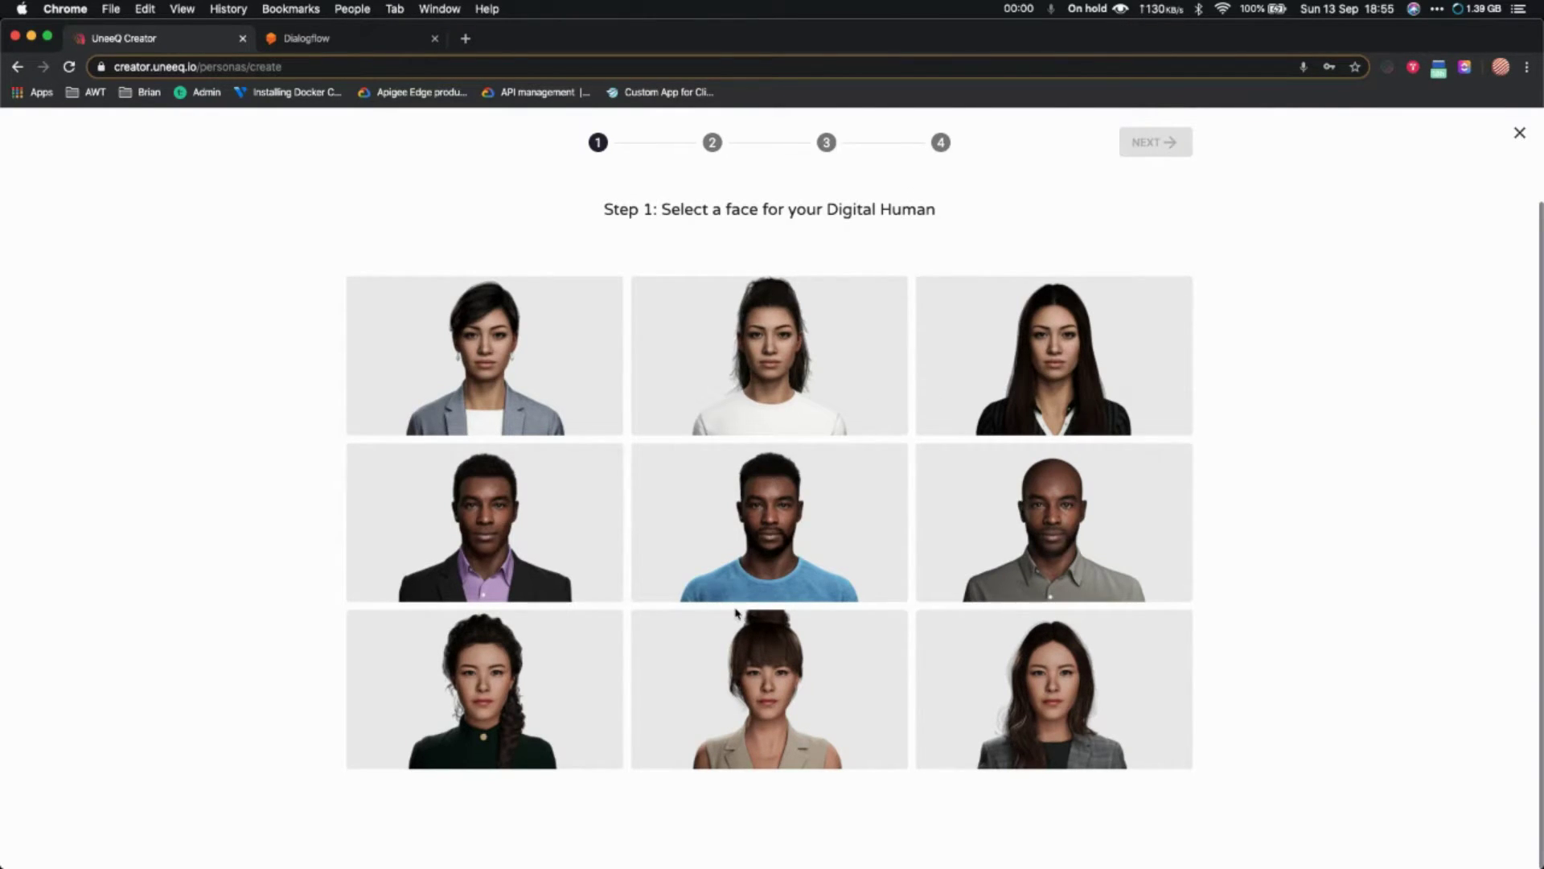
pyautogui.click(584, 348)
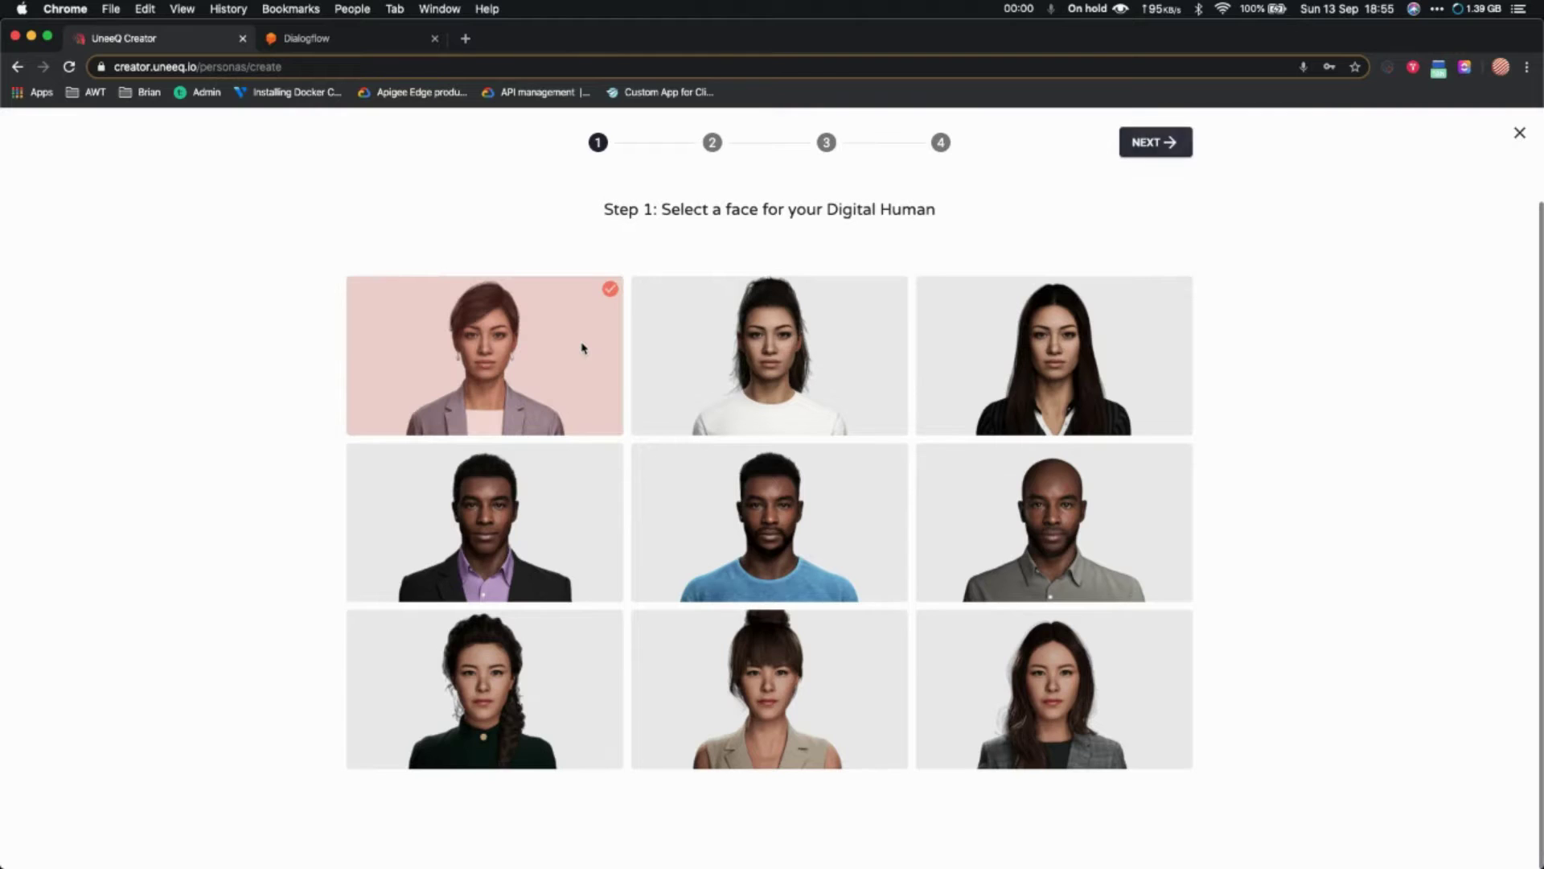
pyautogui.scroll(3, 1107, 193)
pyautogui.click(1162, 269)
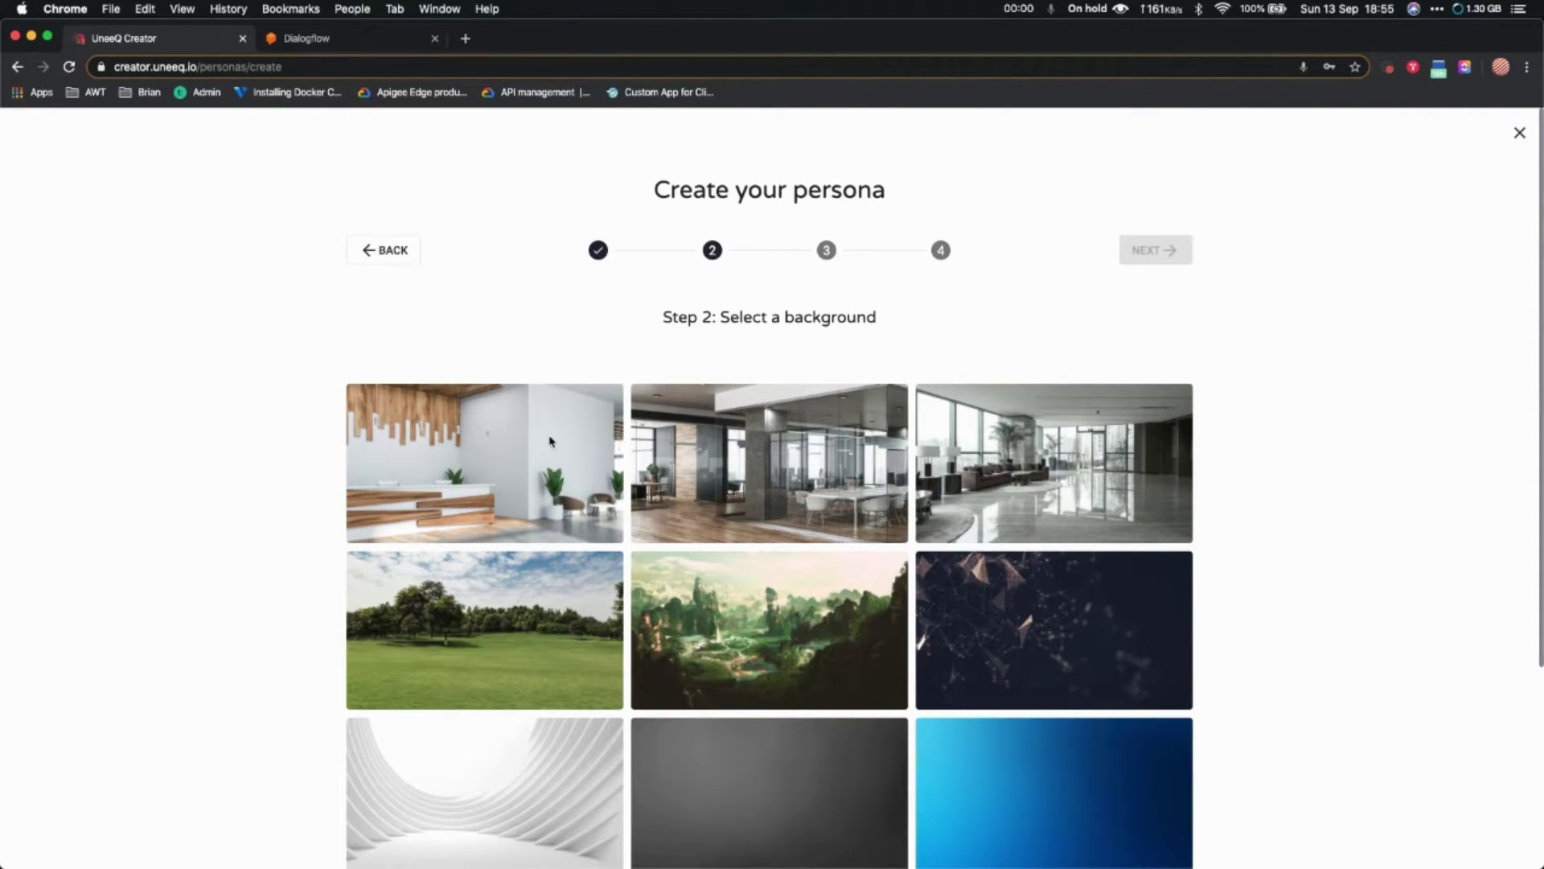
pyautogui.scroll(-3, 552, 442)
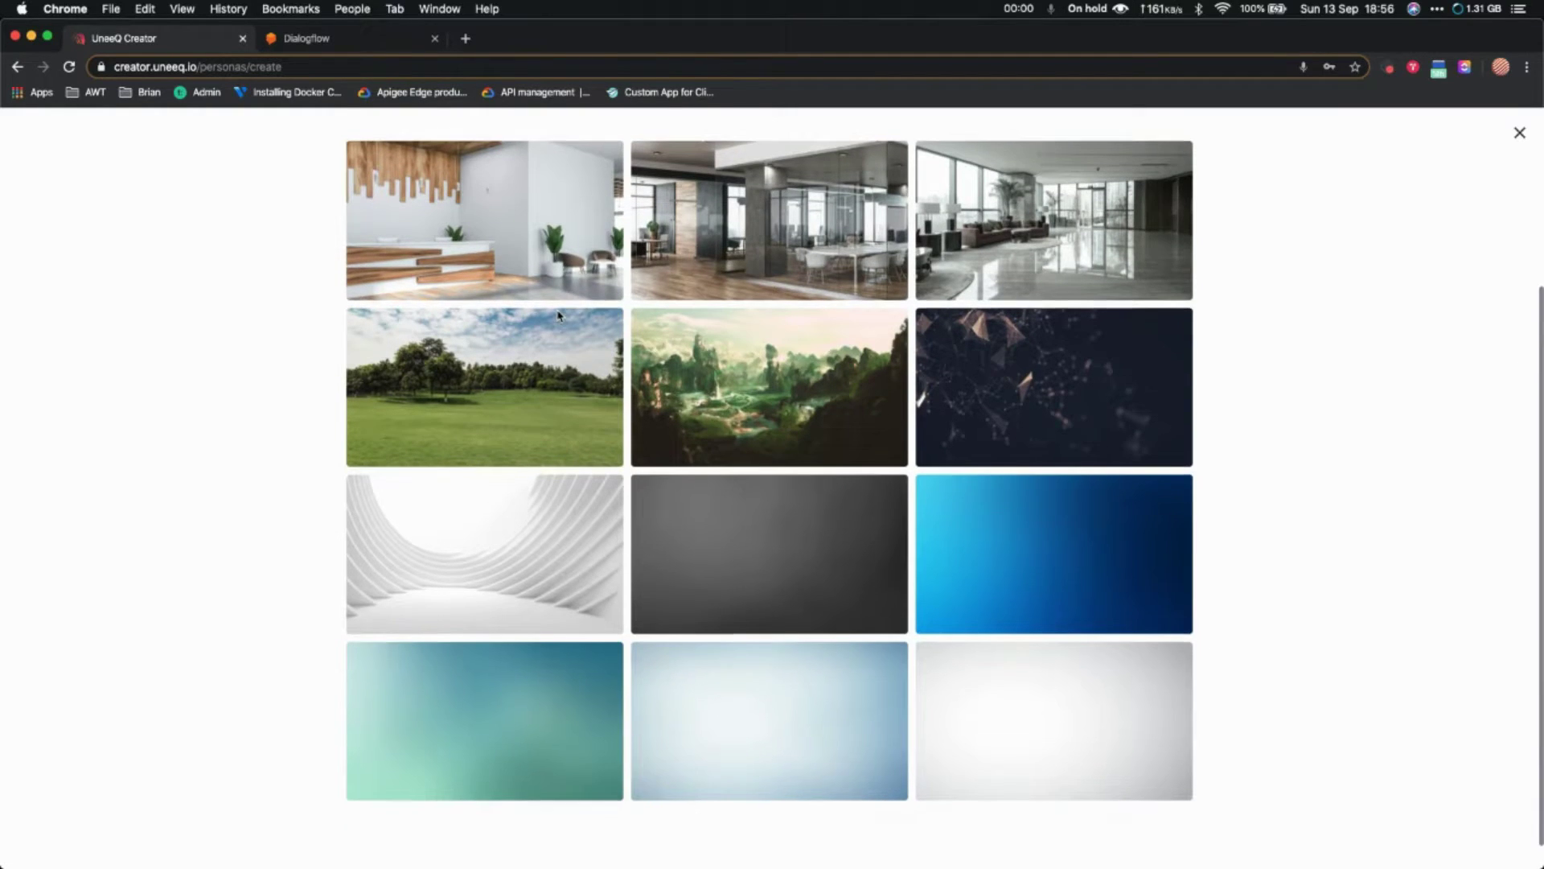
pyautogui.scroll(1, 560, 318)
pyautogui.click(729, 309)
pyautogui.scroll(2, 730, 309)
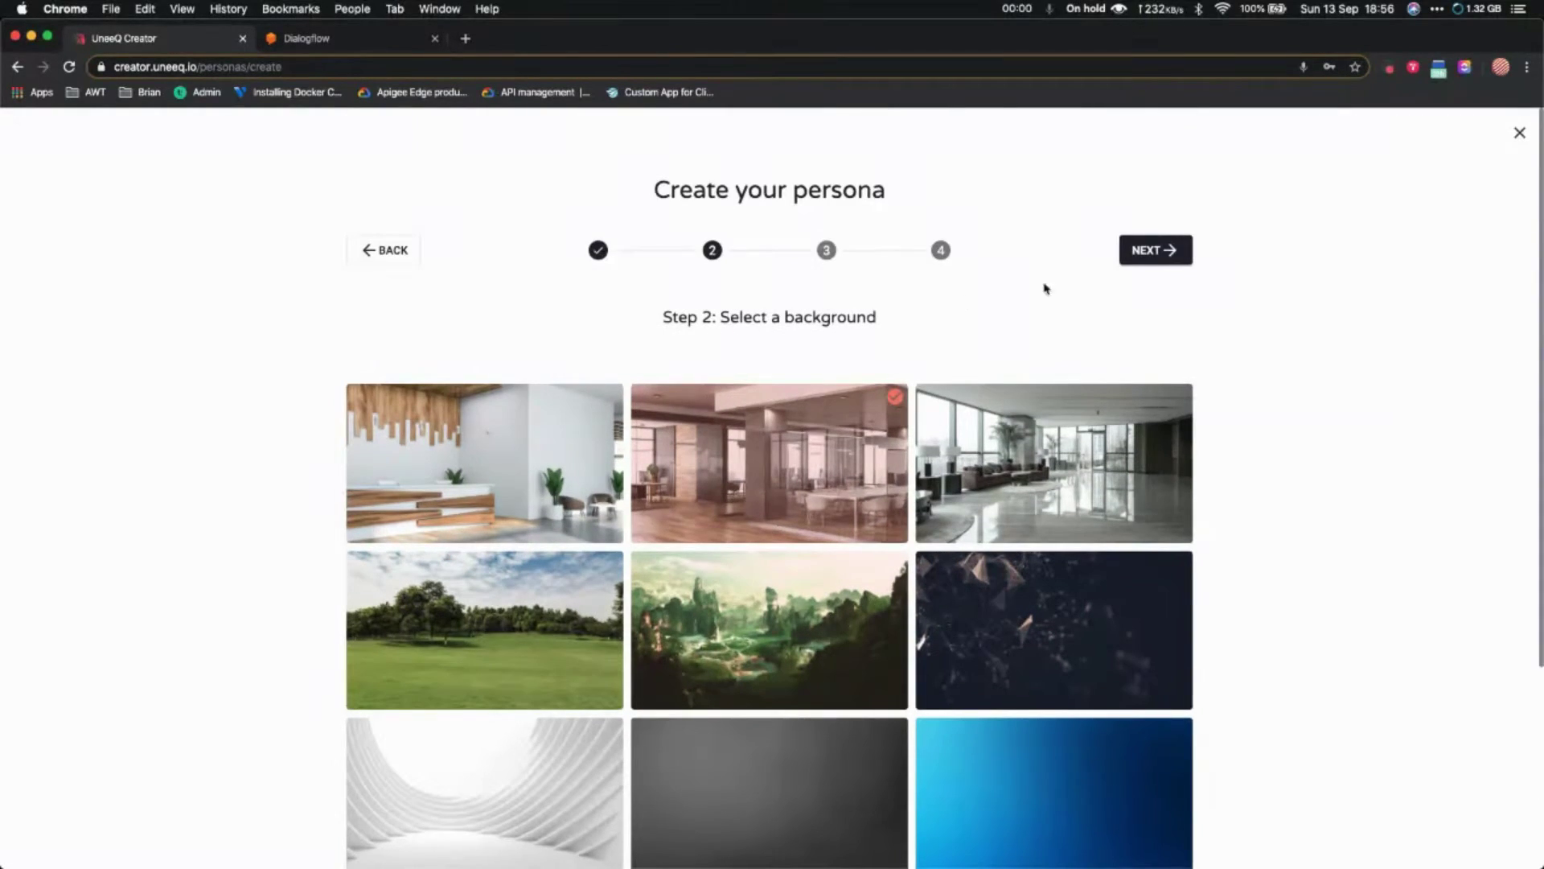
pyautogui.click(1142, 251)
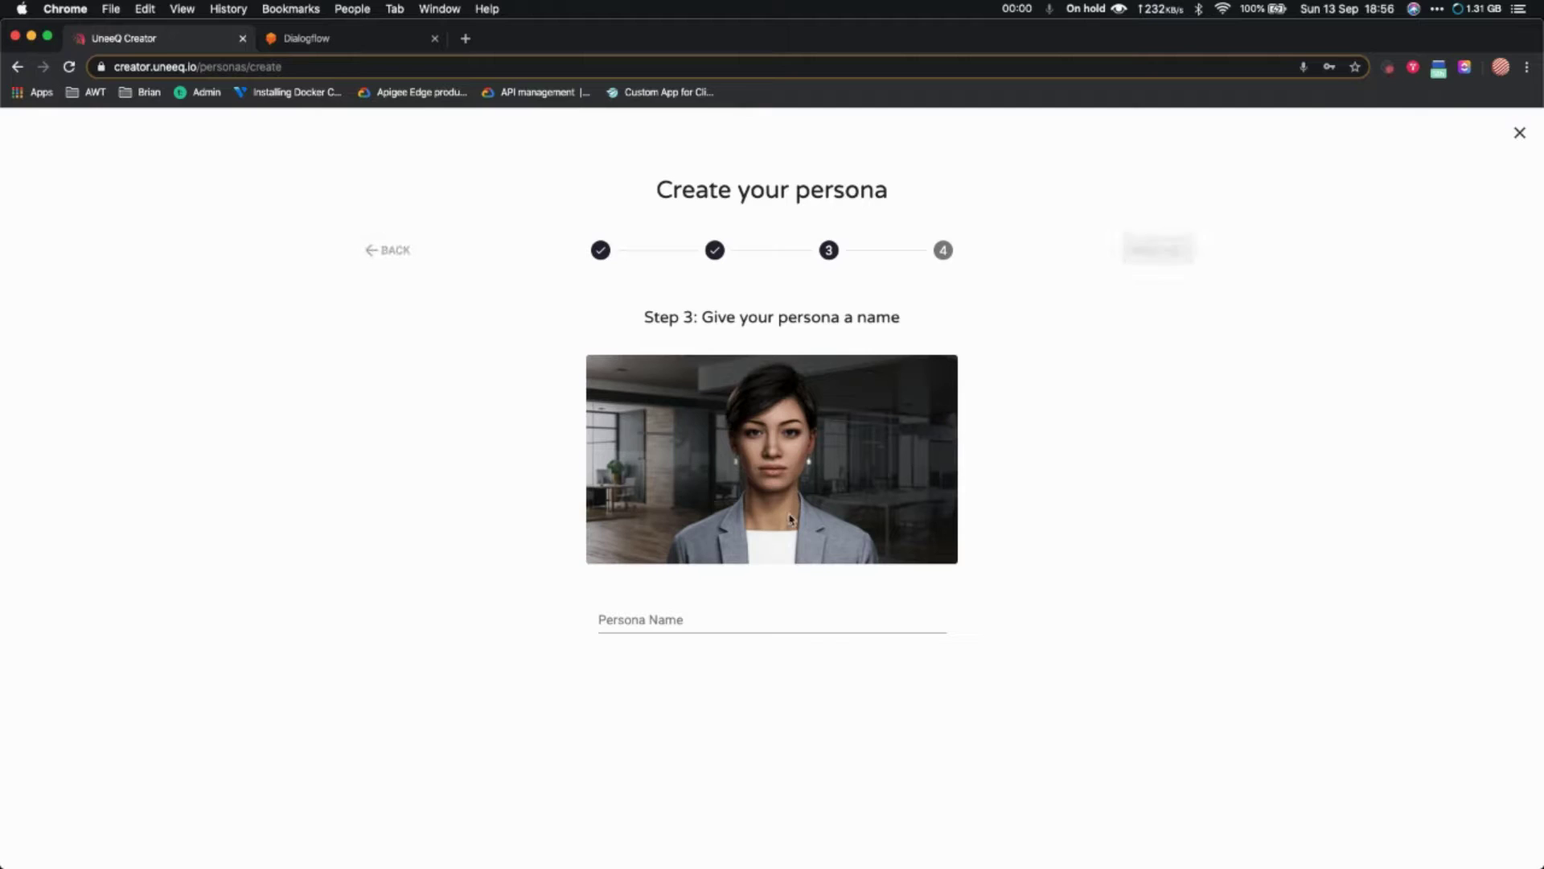
# Name the new persona 'Jen'.
pyautogui.click(728, 621)
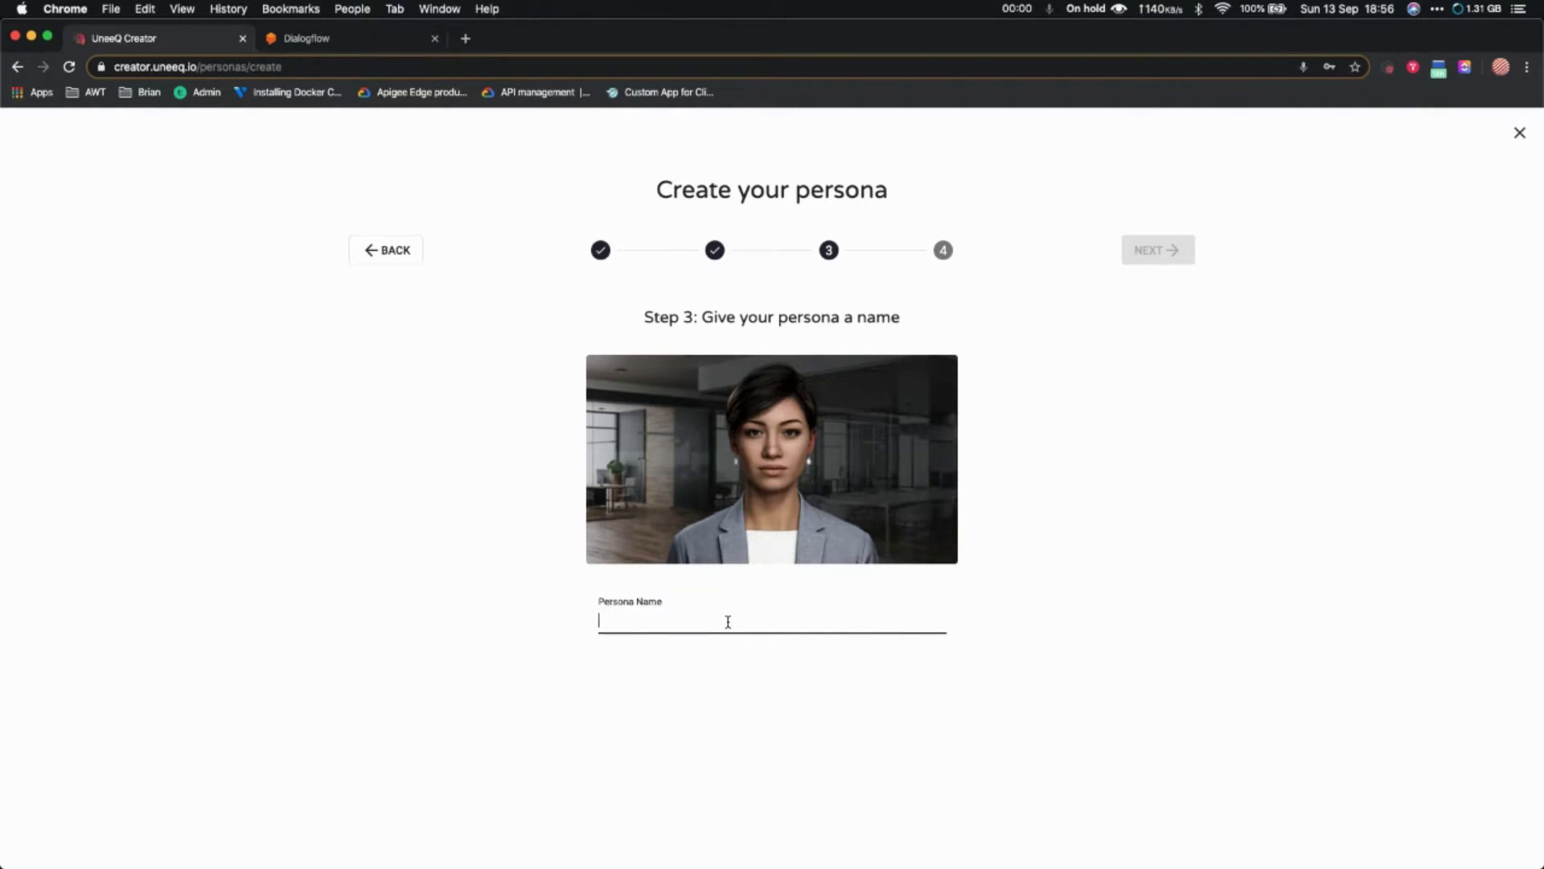
pyautogui.write('Jenna')
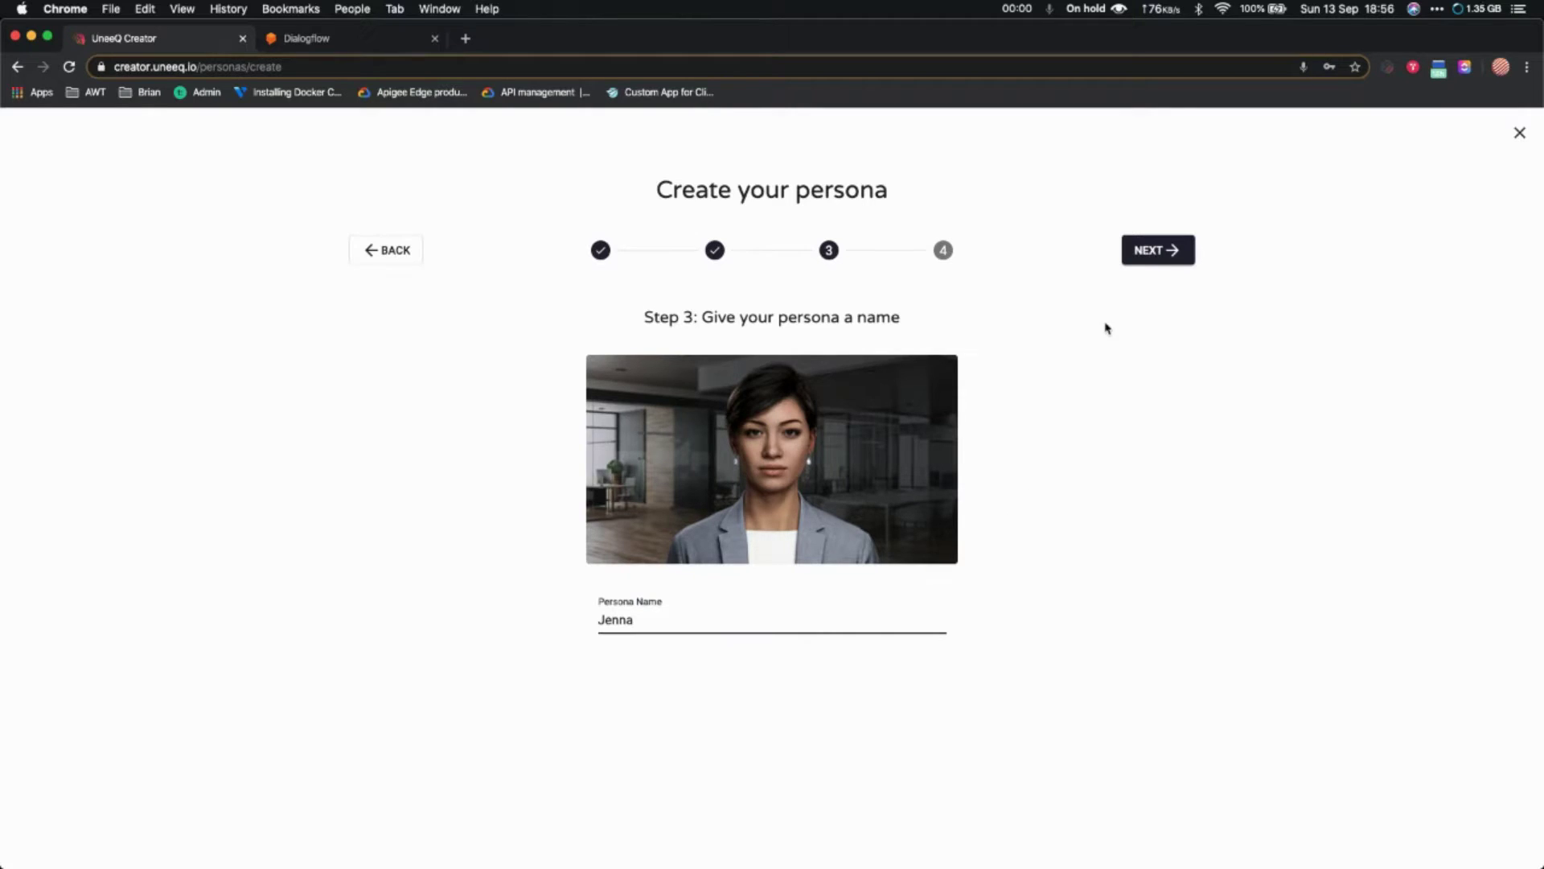
pyautogui.click(1163, 253)
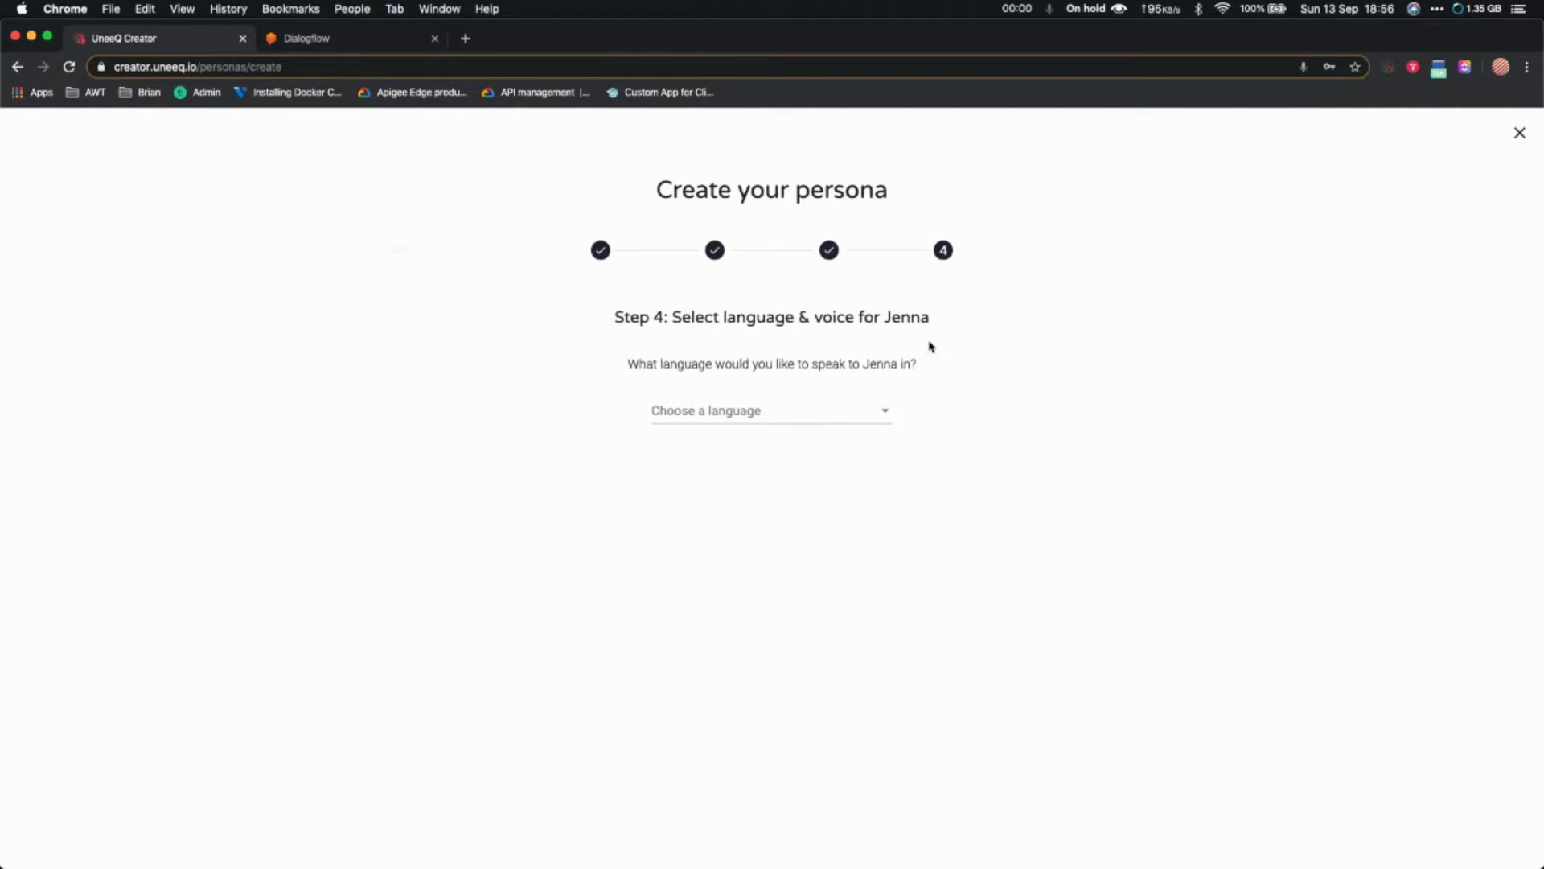
# Set English (United States) with the English (US) Google 1 voice, test it, then abandon the wizard.
pyautogui.click(797, 418)
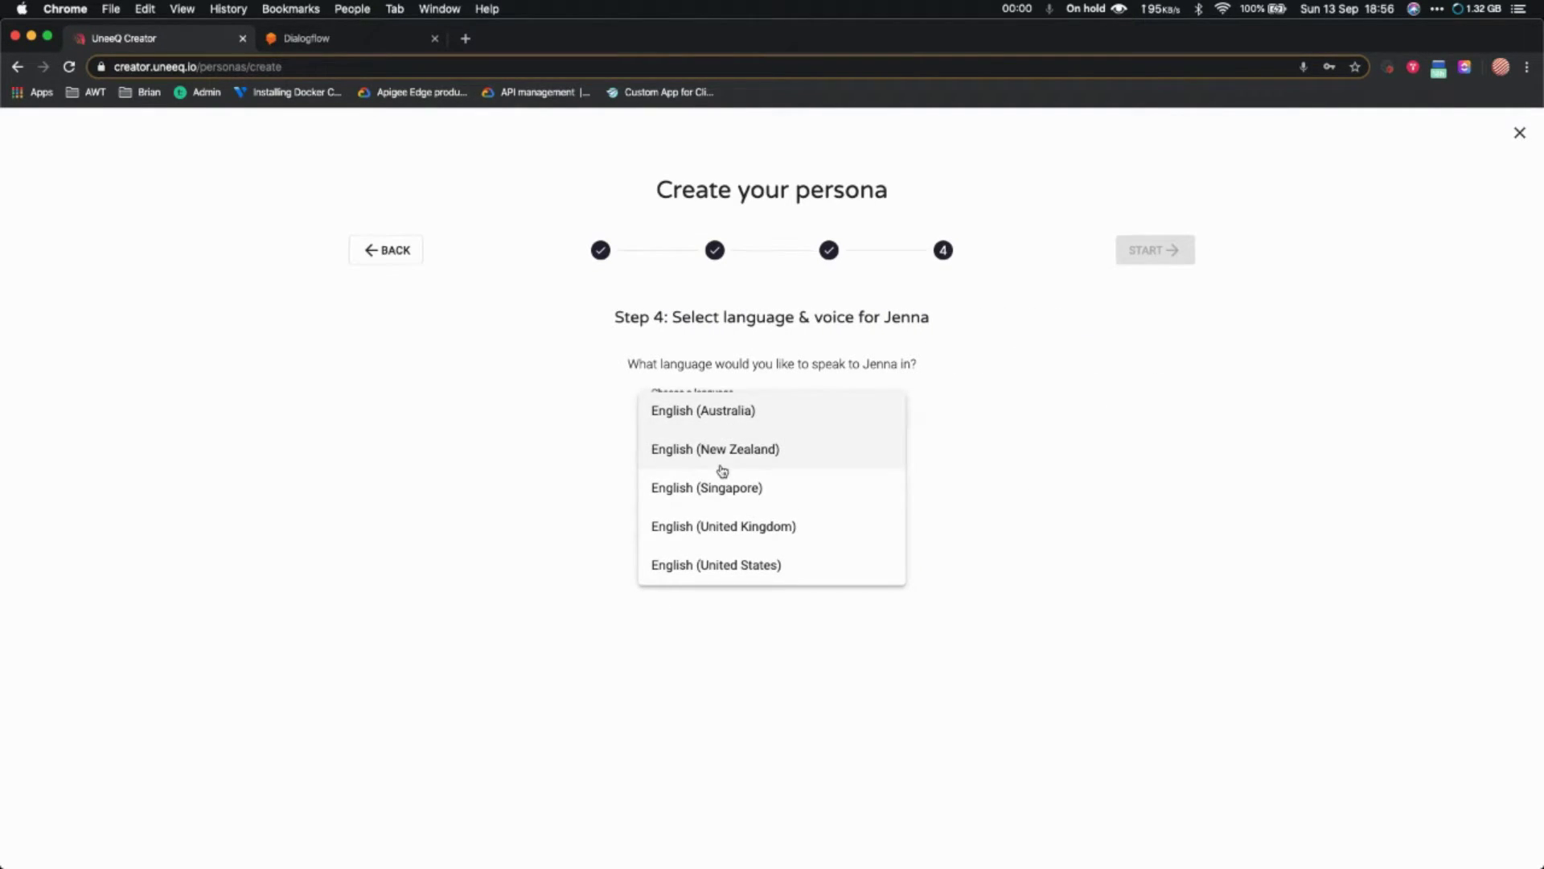
pyautogui.click(731, 565)
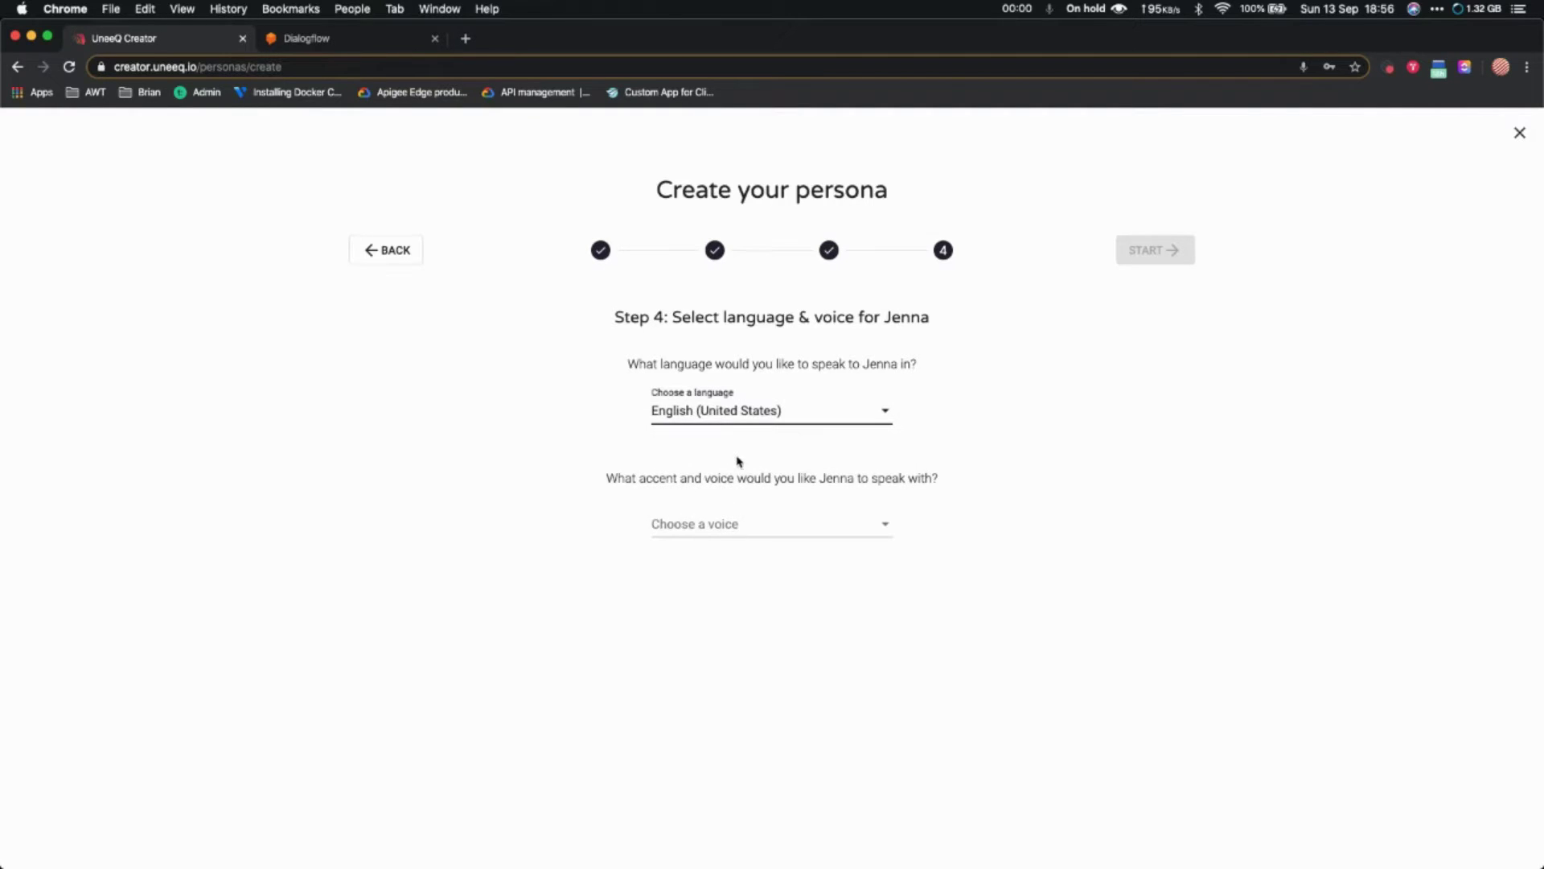
pyautogui.click(715, 528)
pyautogui.scroll(-3, 720, 588)
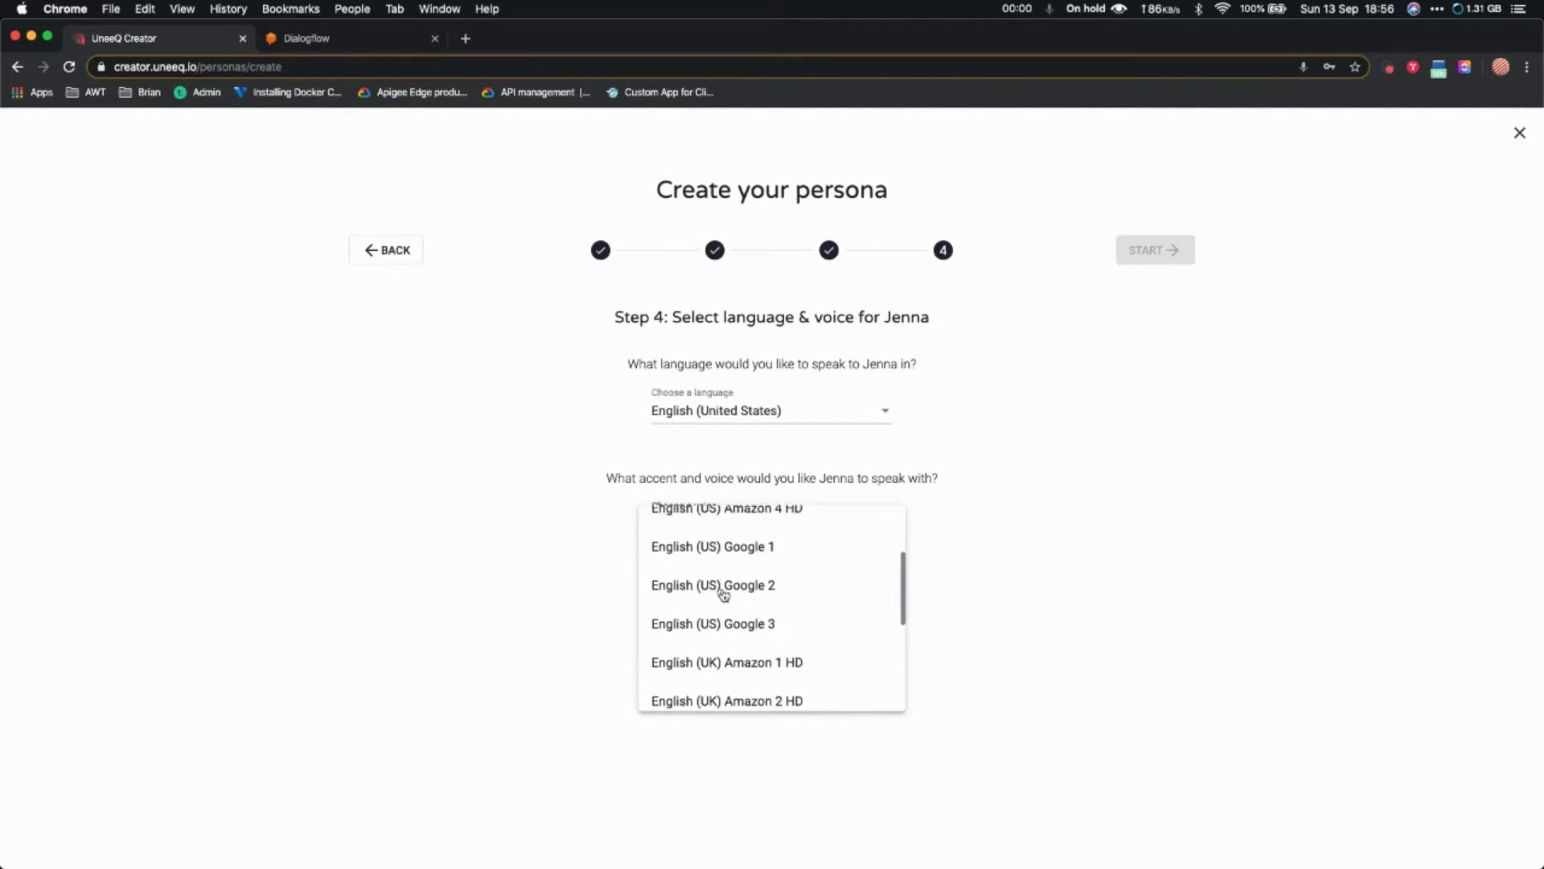
pyautogui.click(740, 547)
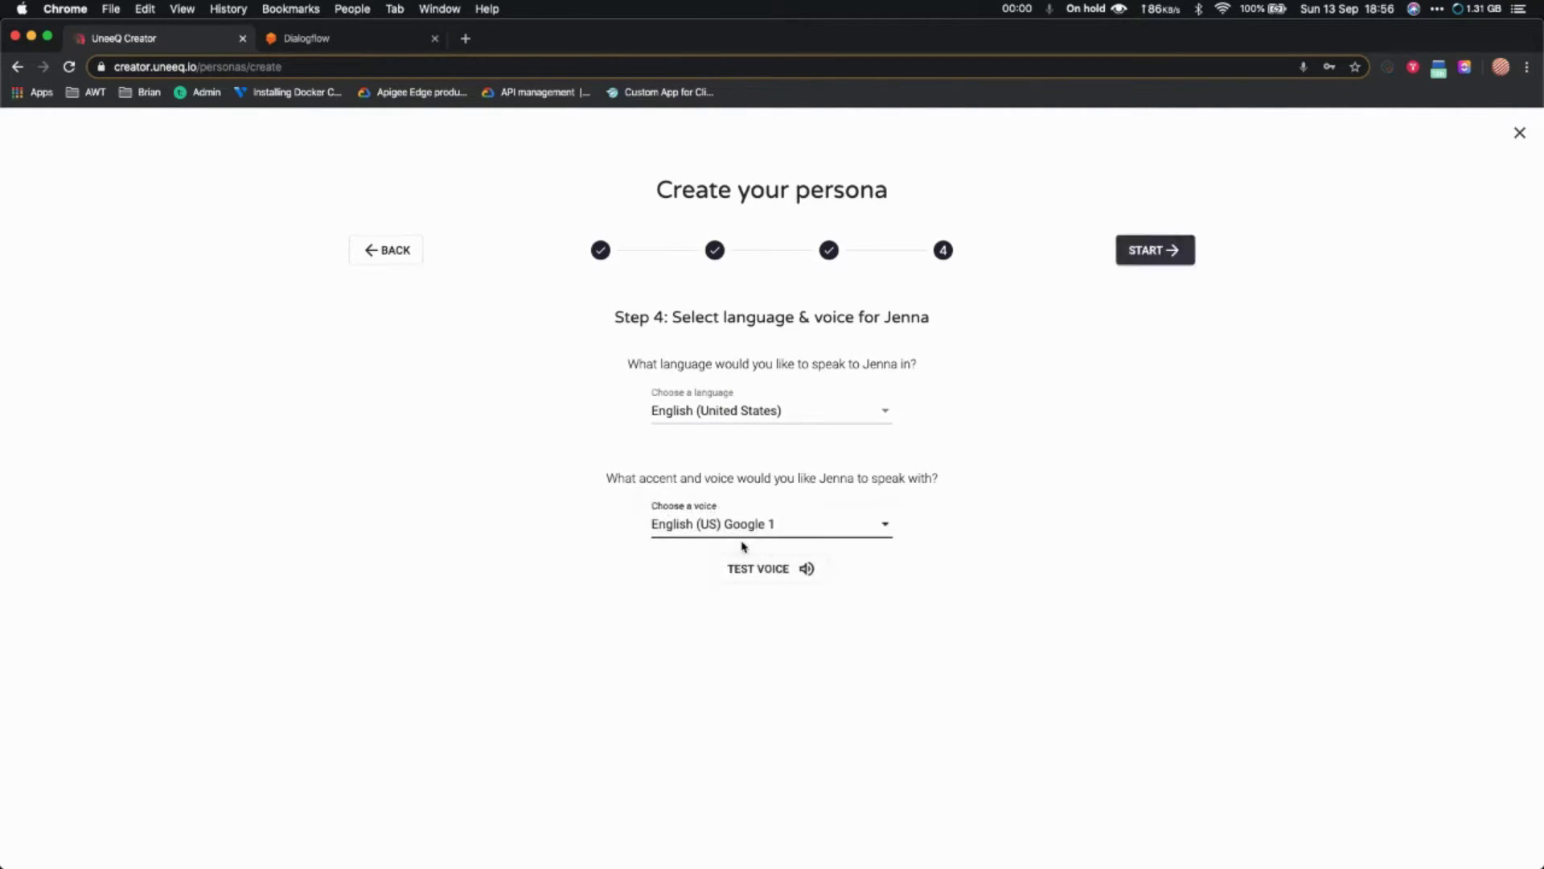
pyautogui.click(786, 576)
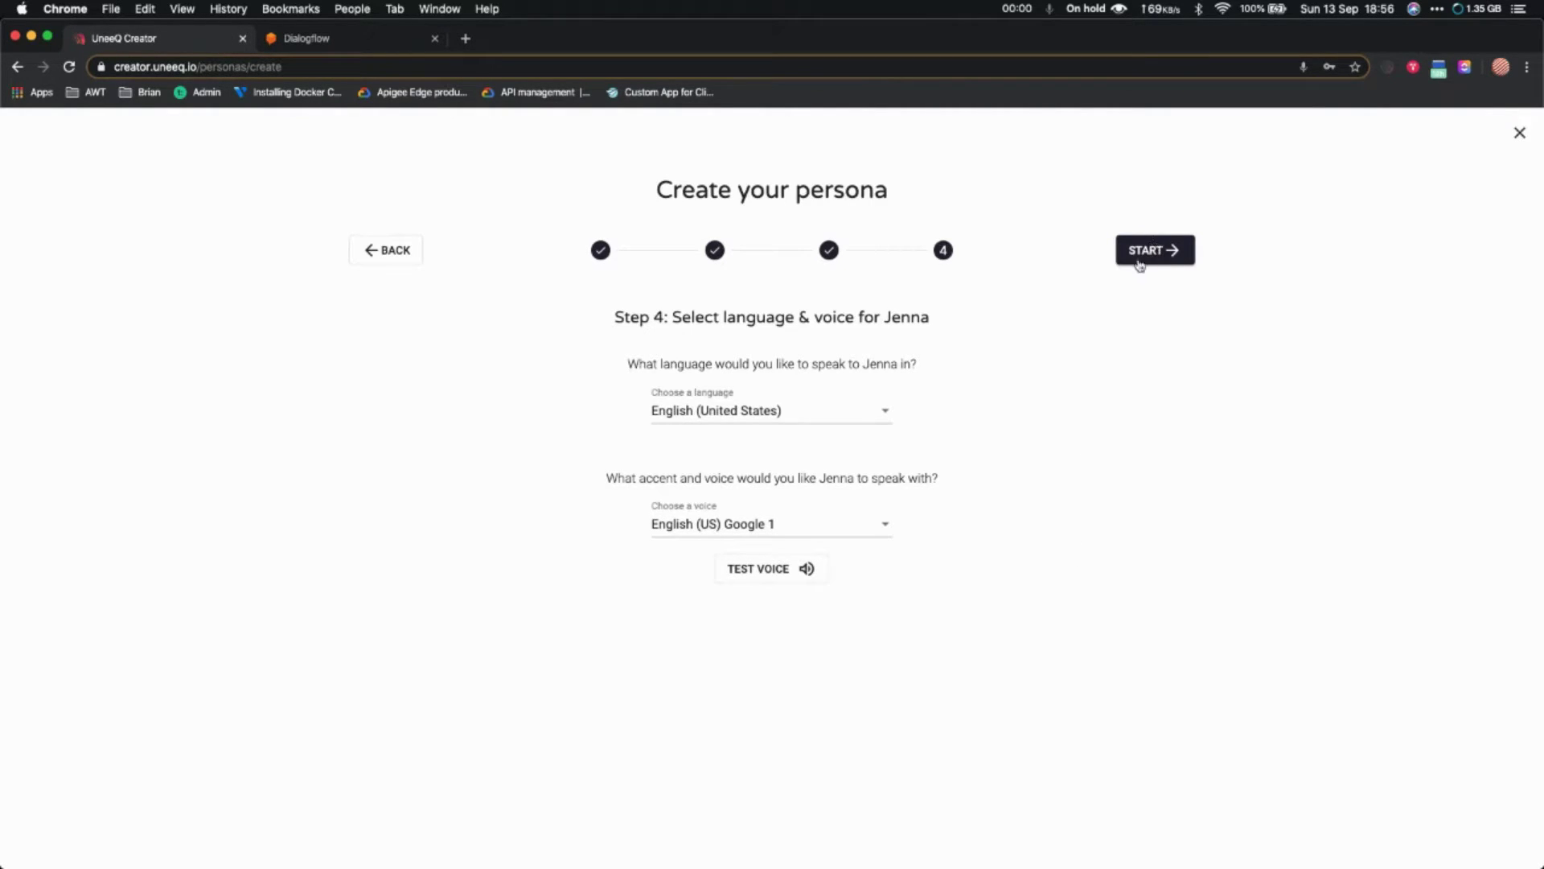
pyautogui.click(1520, 138)
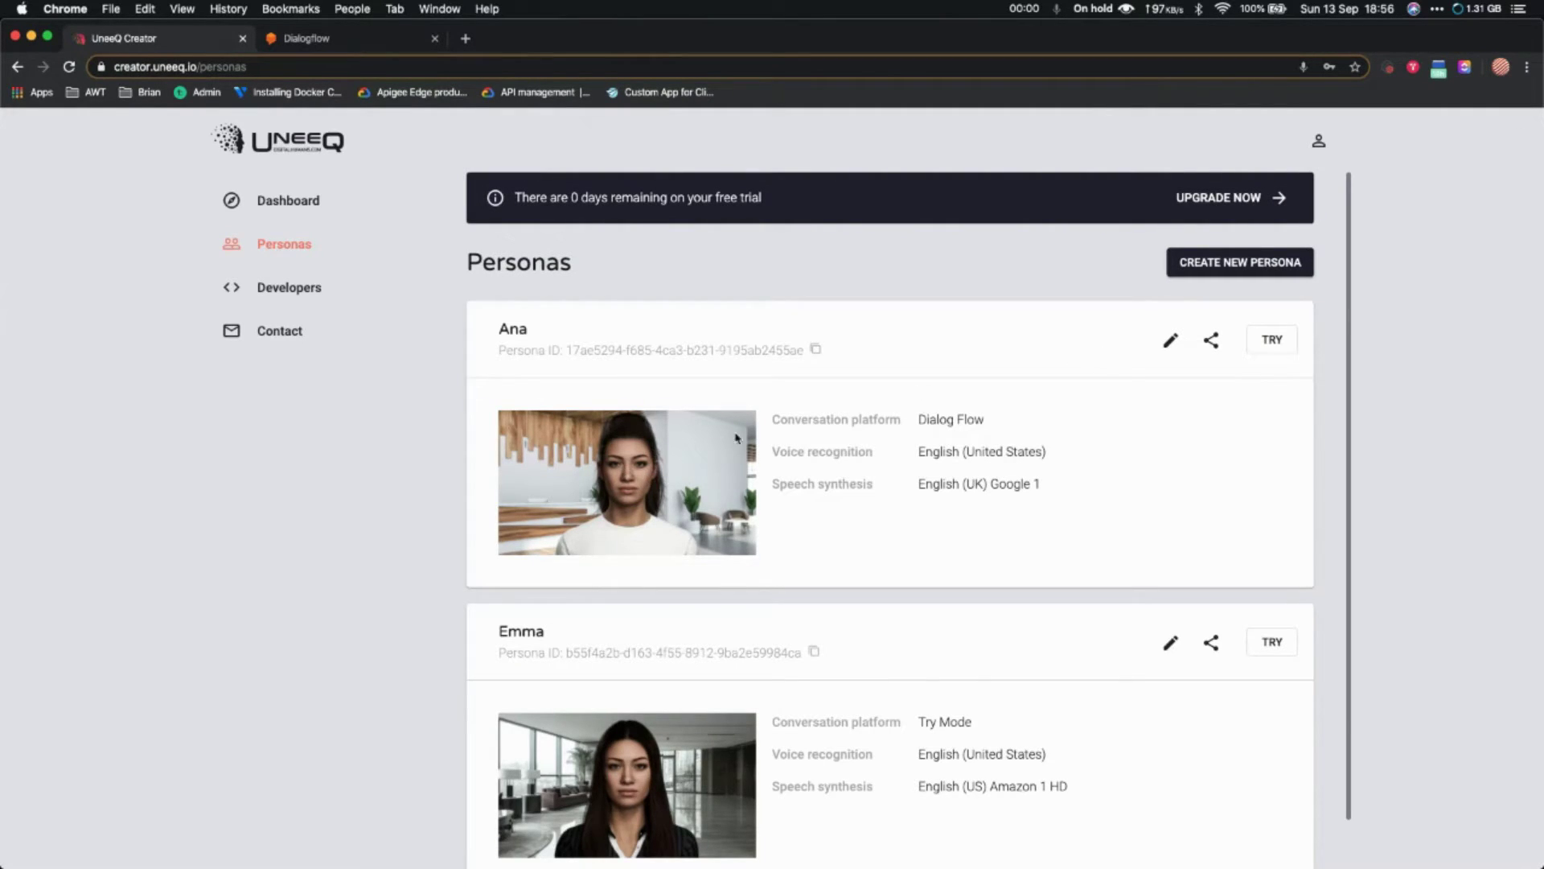
# In Ana's settings, switch the conversation platform to Try Mode and back to Dialogflow.
pyautogui.click(1171, 341)
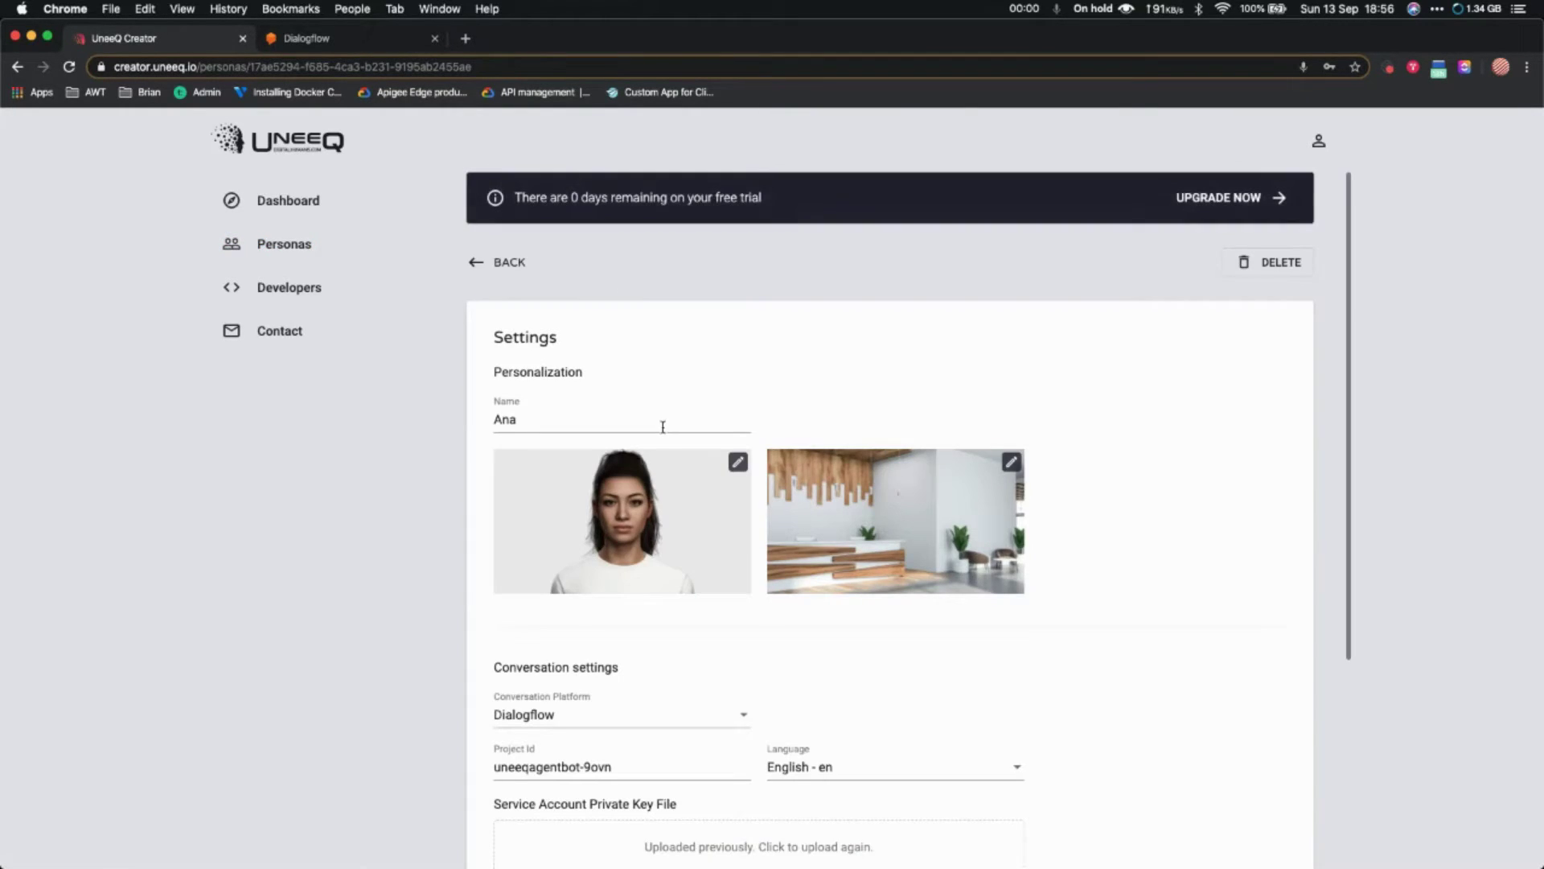
pyautogui.scroll(-3, 663, 426)
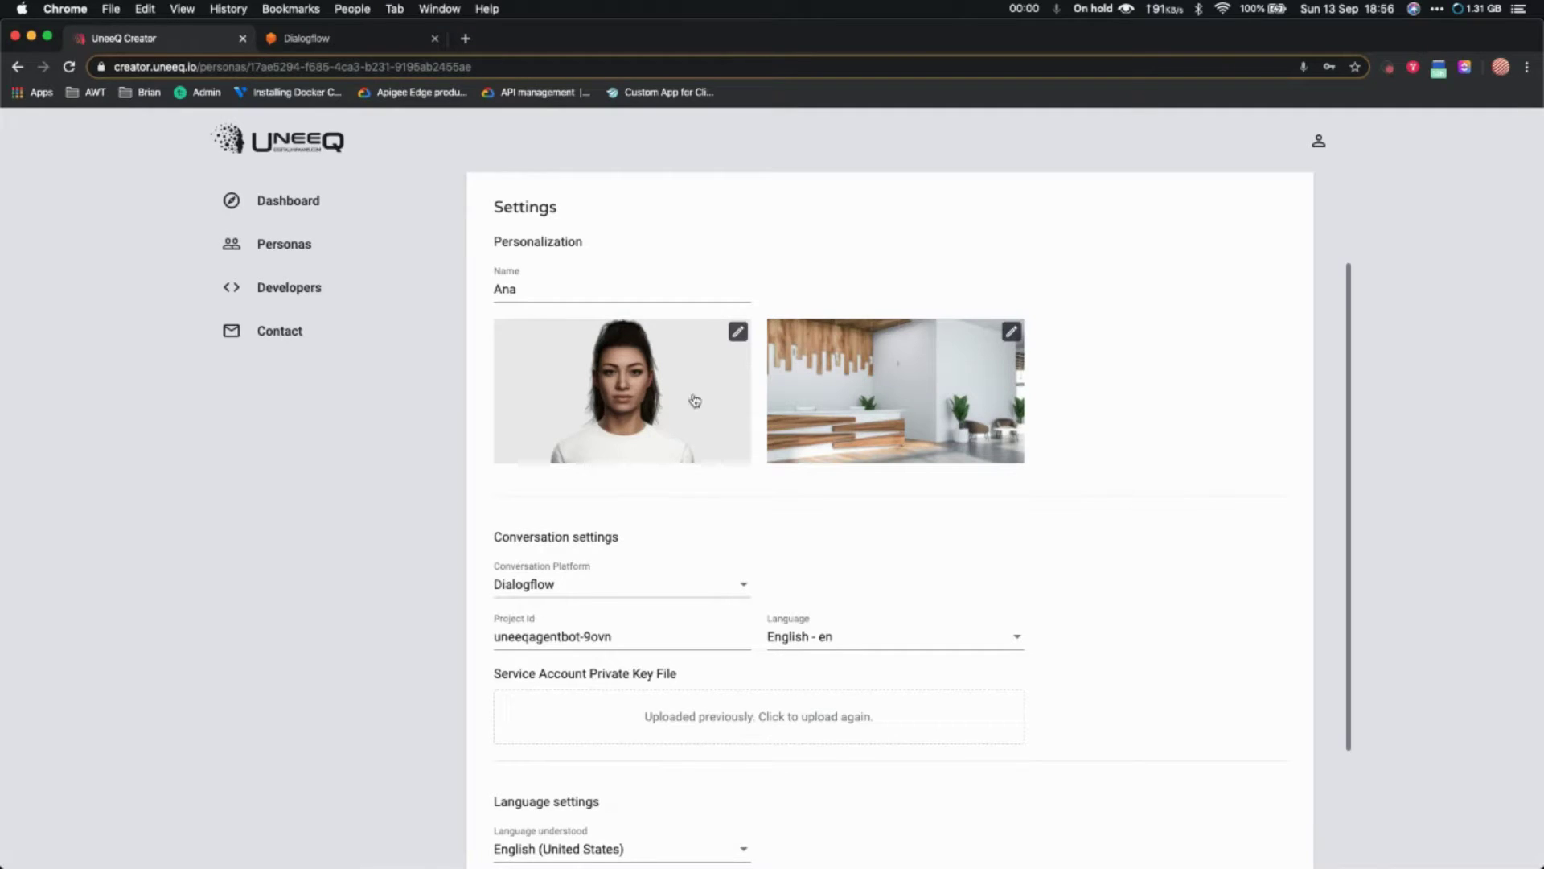
pyautogui.click(652, 593)
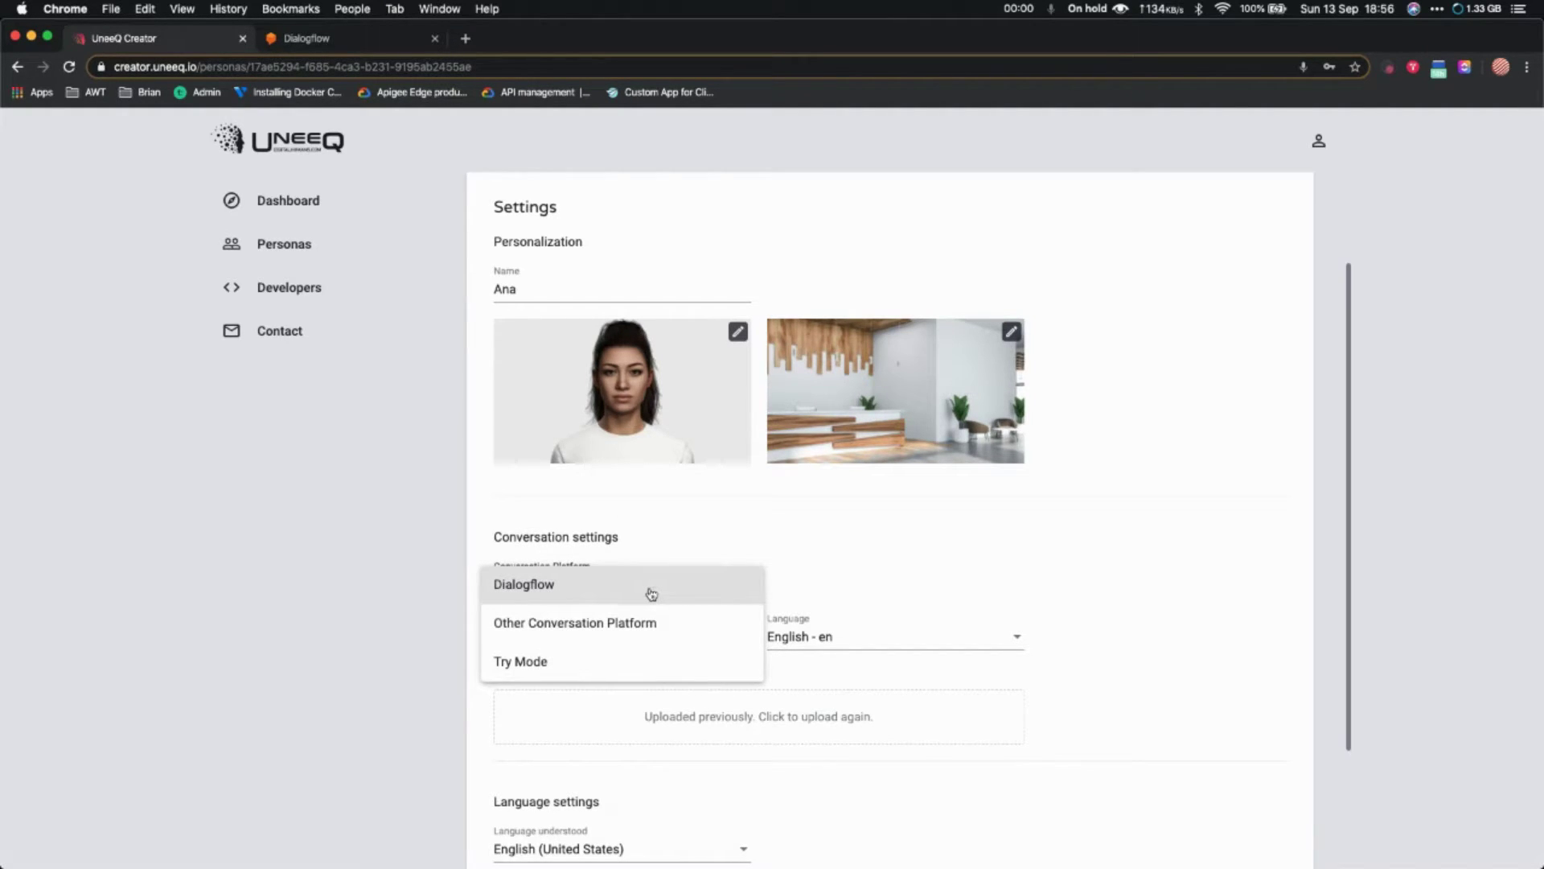
pyautogui.click(591, 662)
pyautogui.scroll(-1, 813, 538)
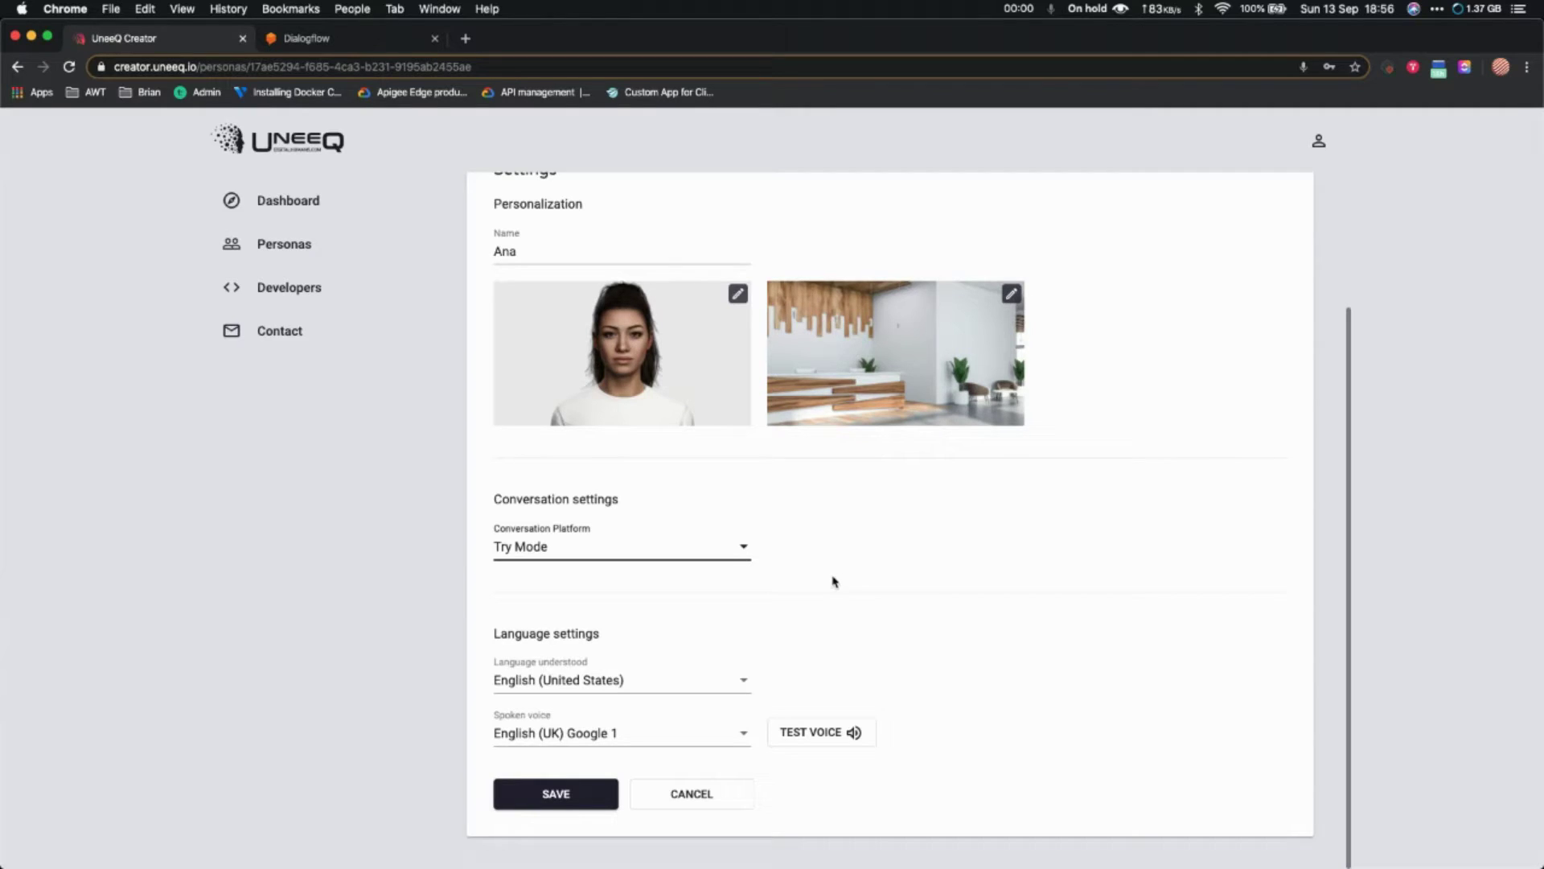
pyautogui.click(630, 558)
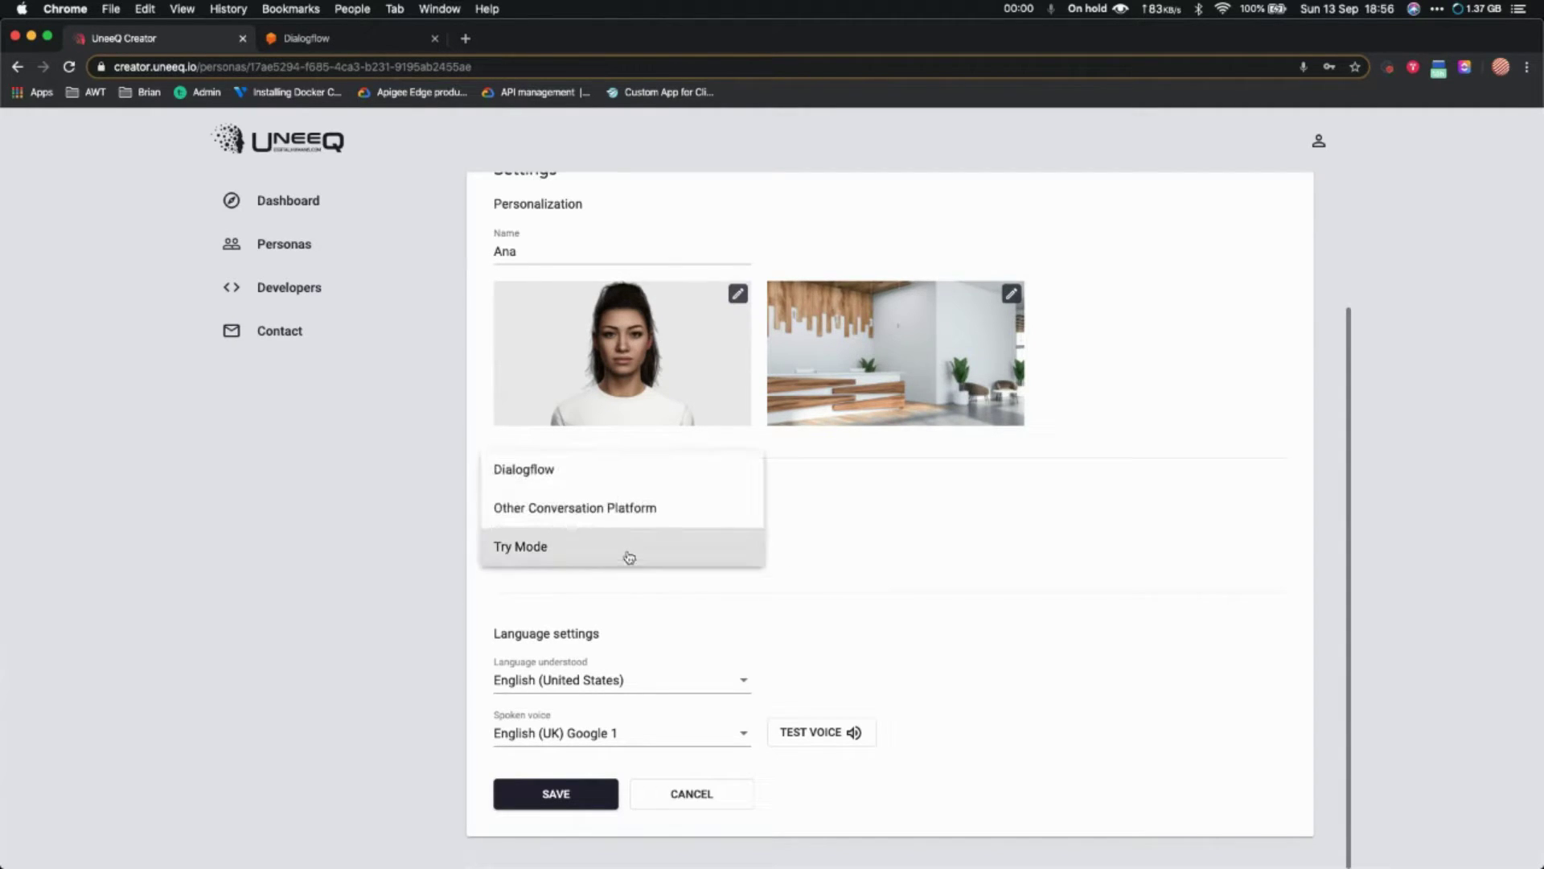
pyautogui.click(567, 480)
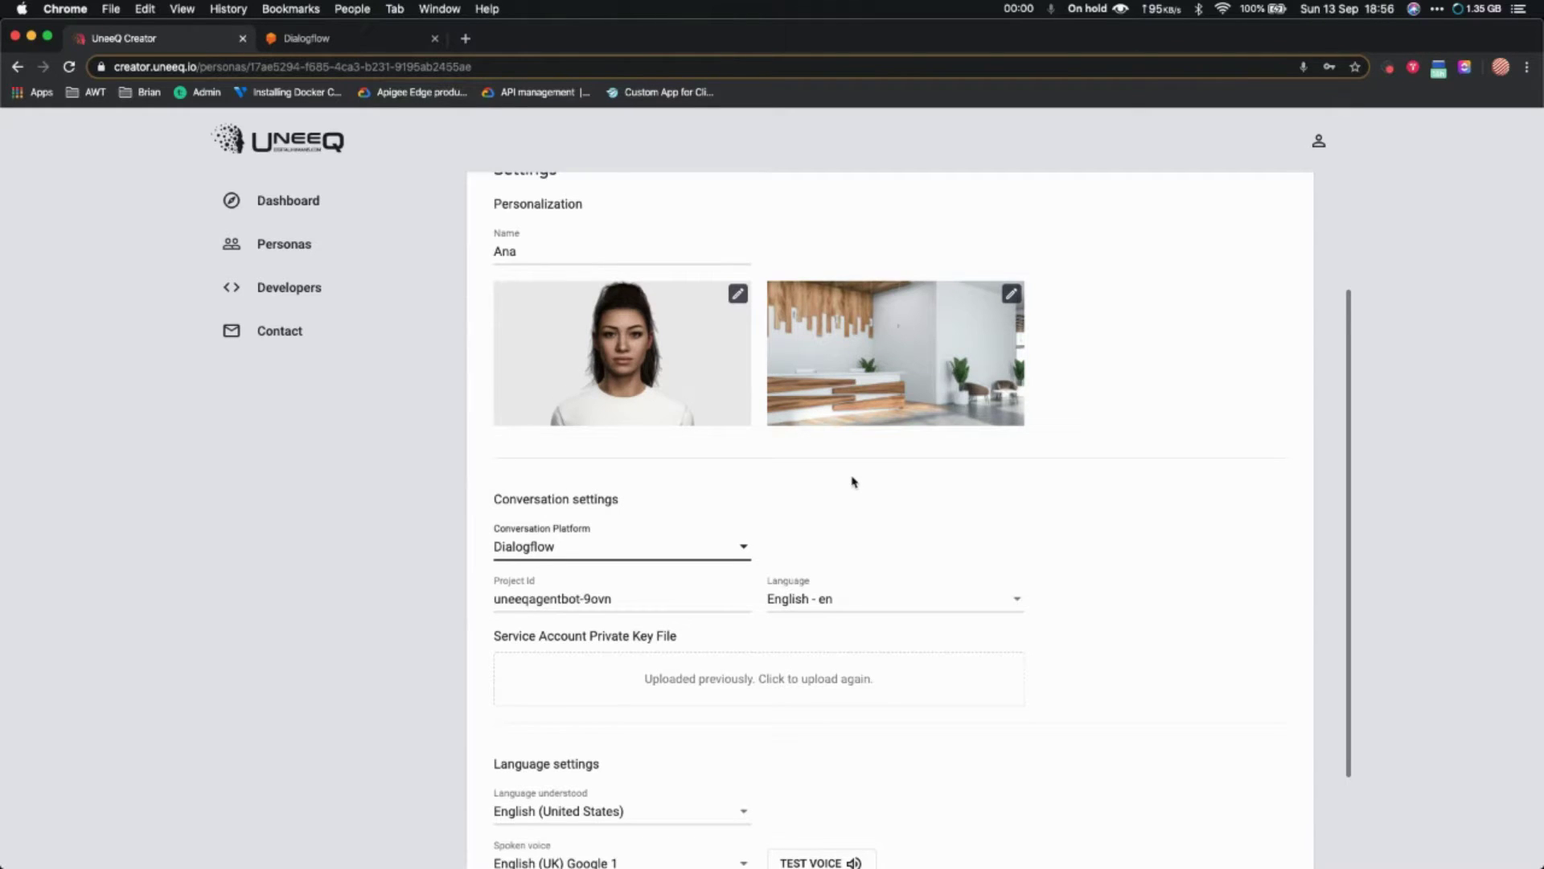
pyautogui.scroll(-3, 854, 482)
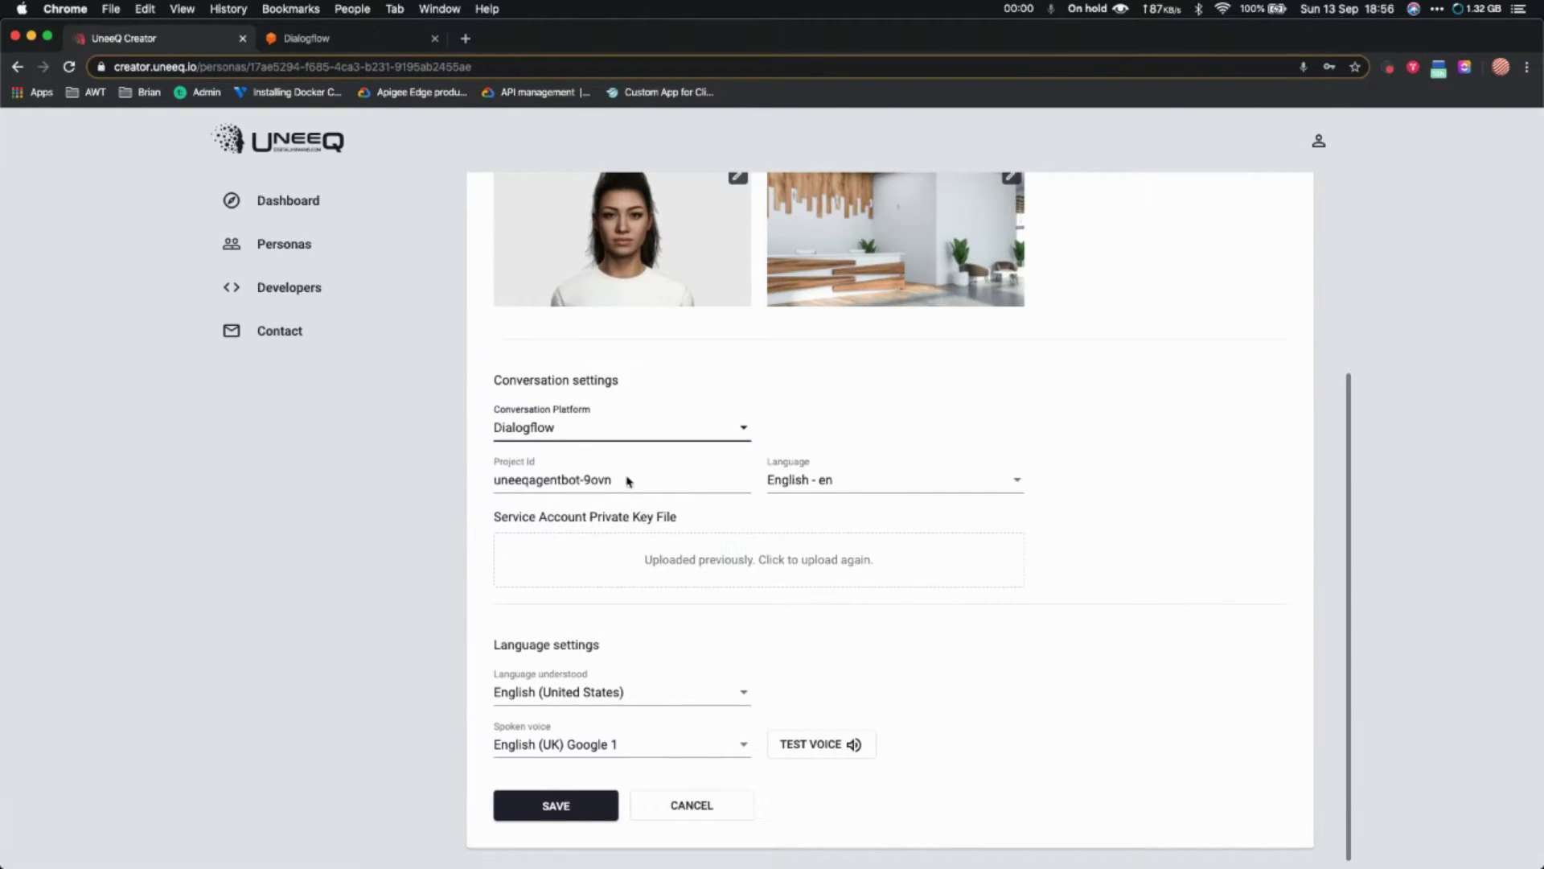
pyautogui.click(376, 45)
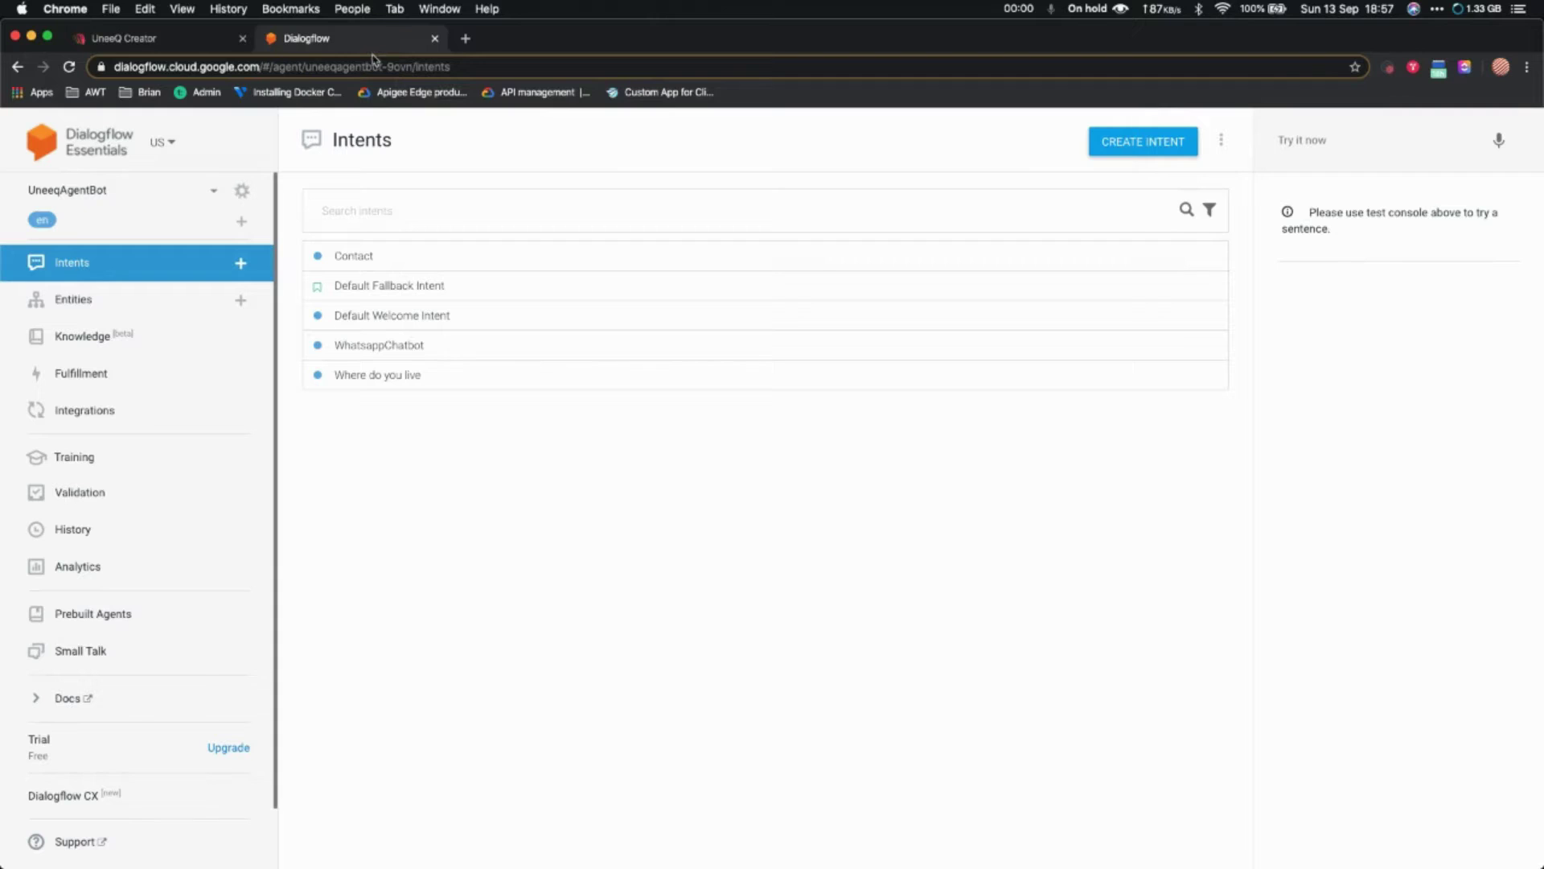
# Confirm the UneeqAgentBot agent's project ID is uneeqagentbot-9ovn in its general settings.
pyautogui.click(243, 191)
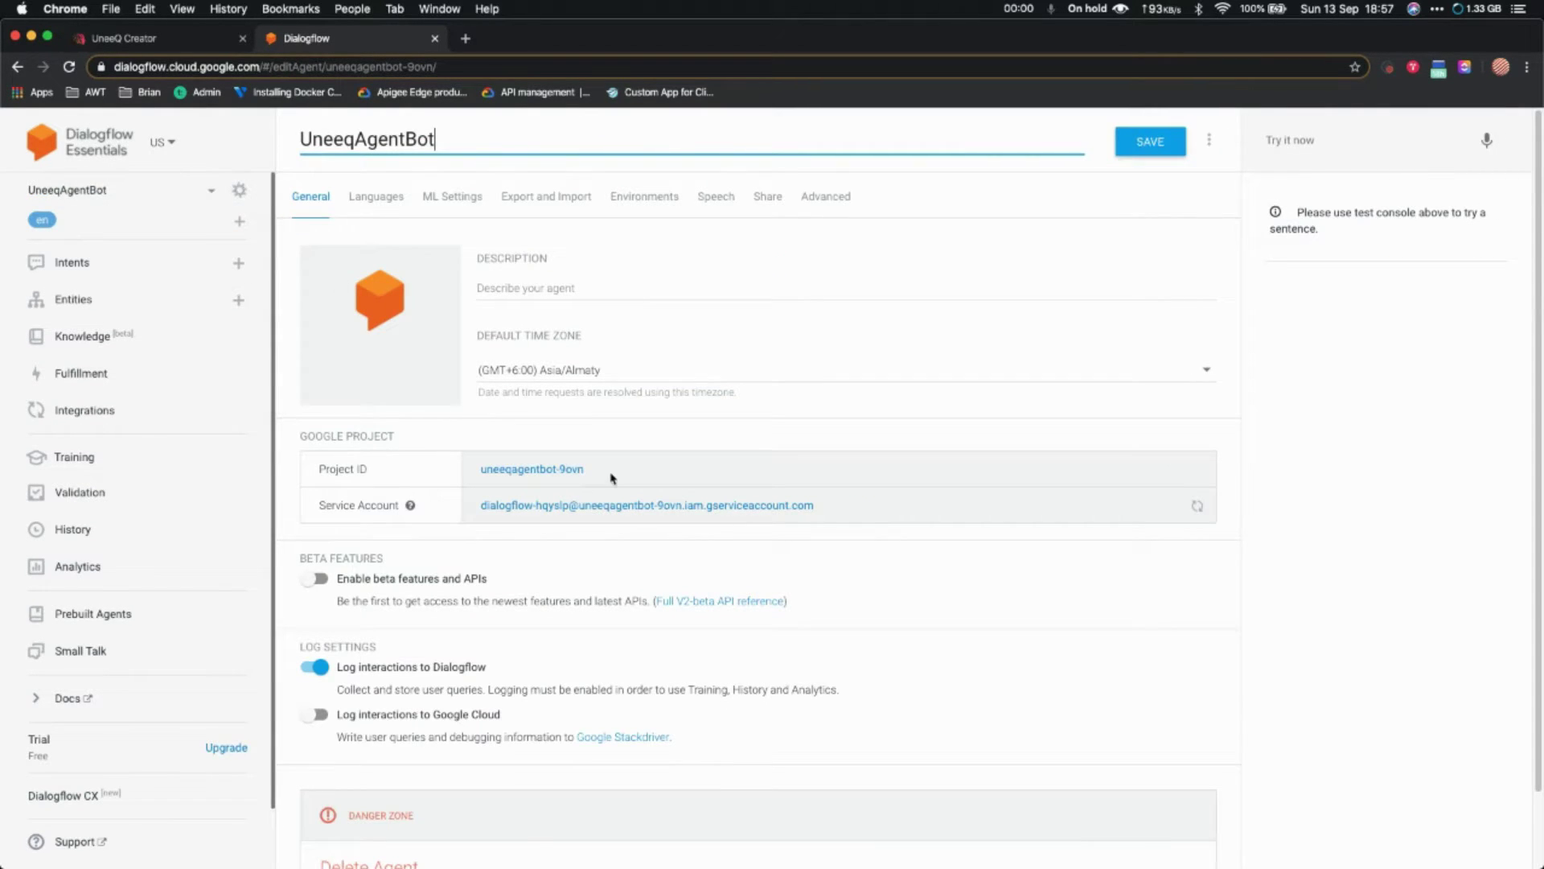
pyautogui.moveTo(613, 478); pyautogui.dragTo(473, 472)
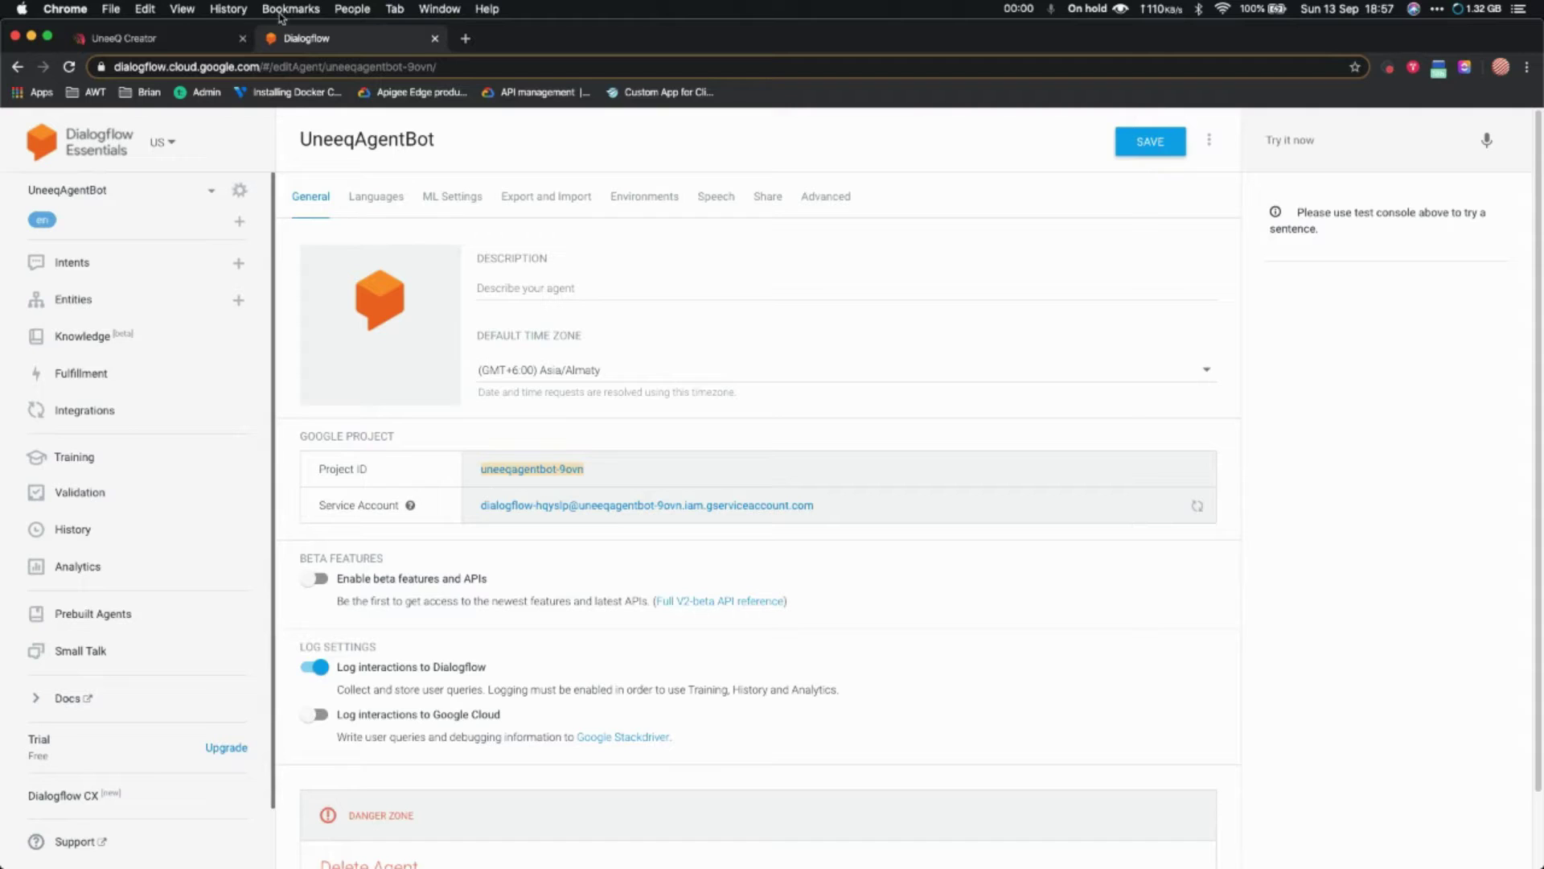
pyautogui.click(166, 37)
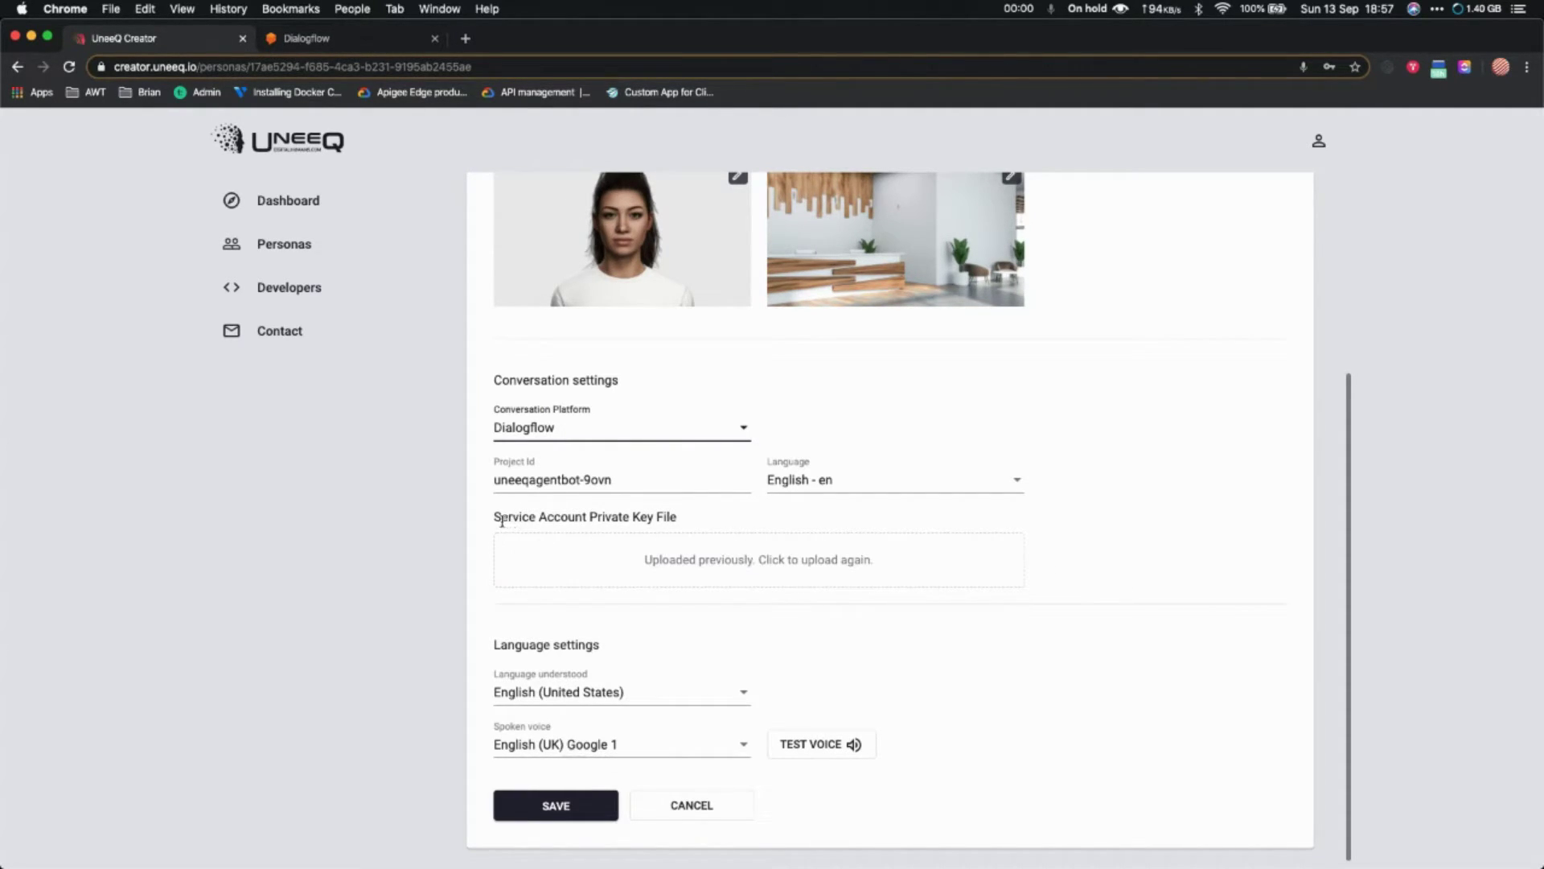
# Highlight the 'Service Account Private Key File' requirement in Ana's settings.
pyautogui.moveTo(494, 519); pyautogui.dragTo(680, 522)
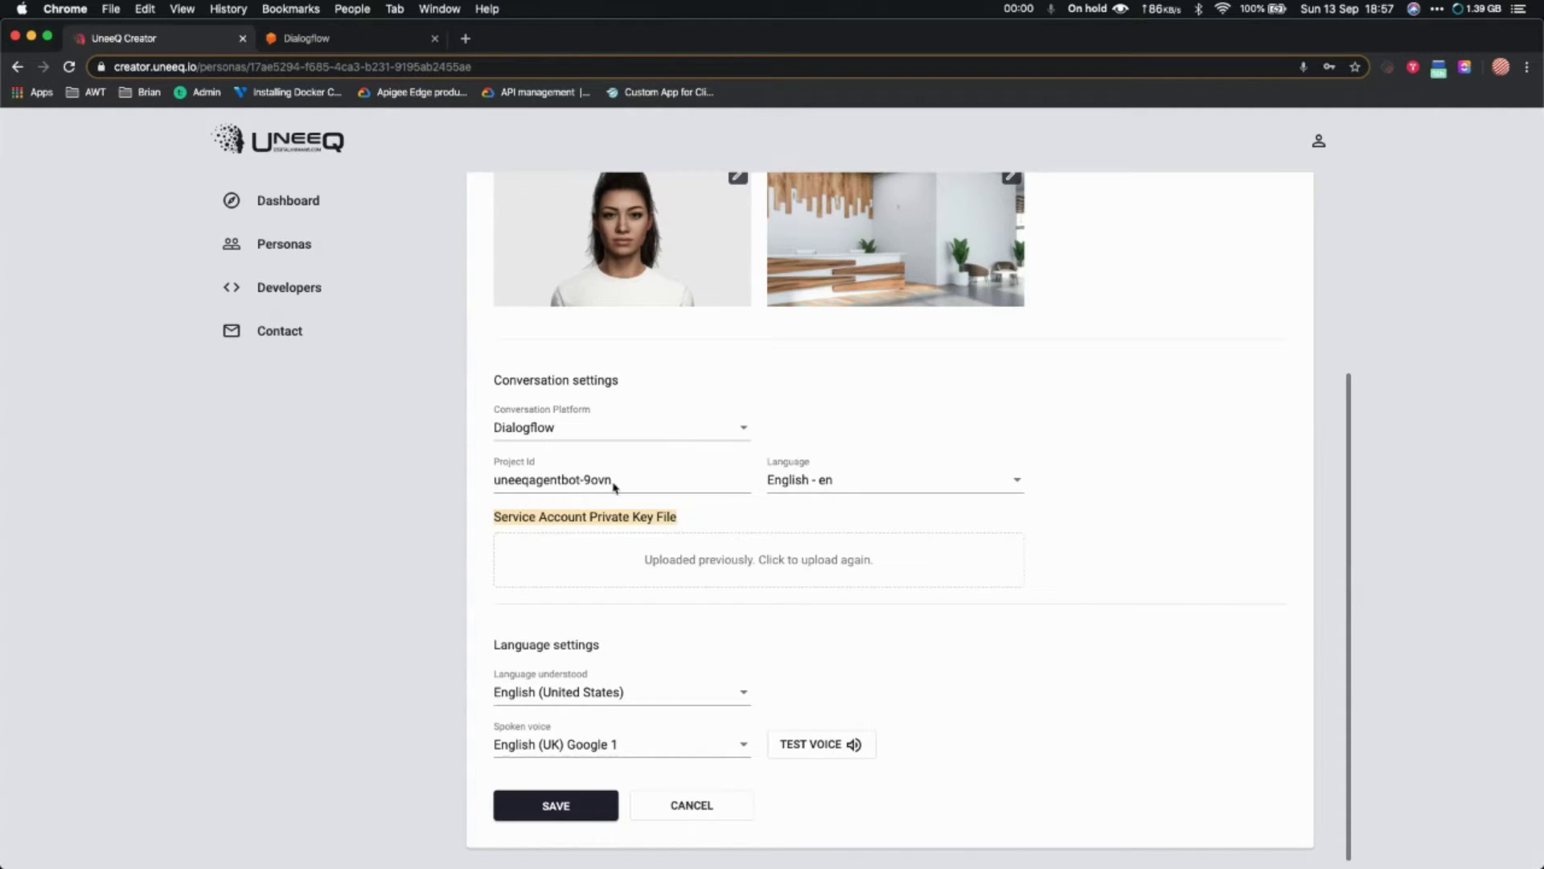
pyautogui.click(361, 53)
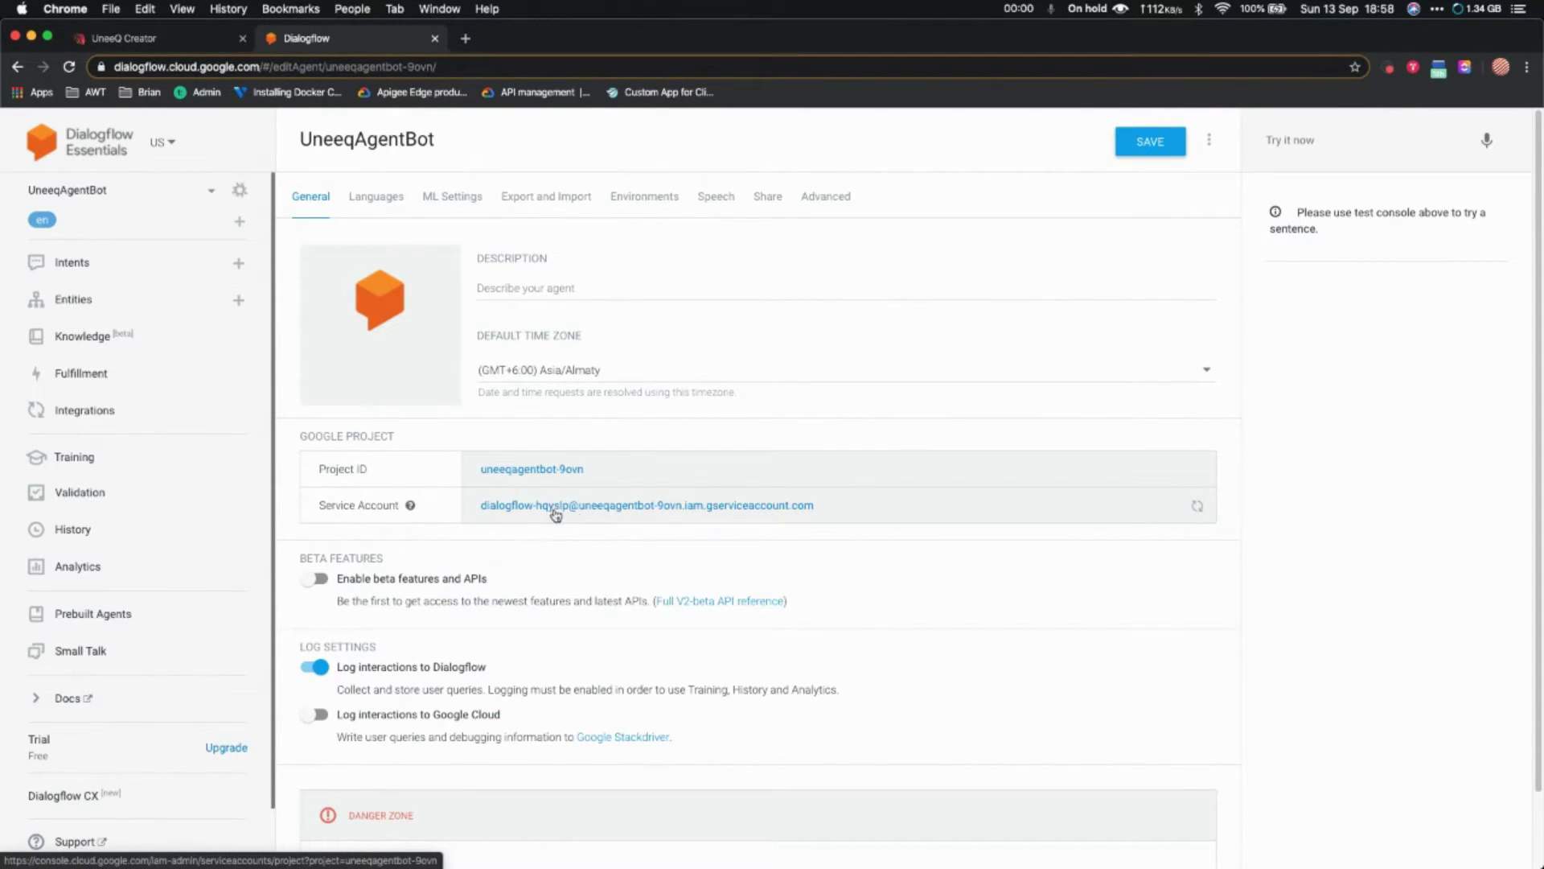
# Create and download a JSON private key for the Dialogflow Integrations service account.
pyautogui.click(593, 511)
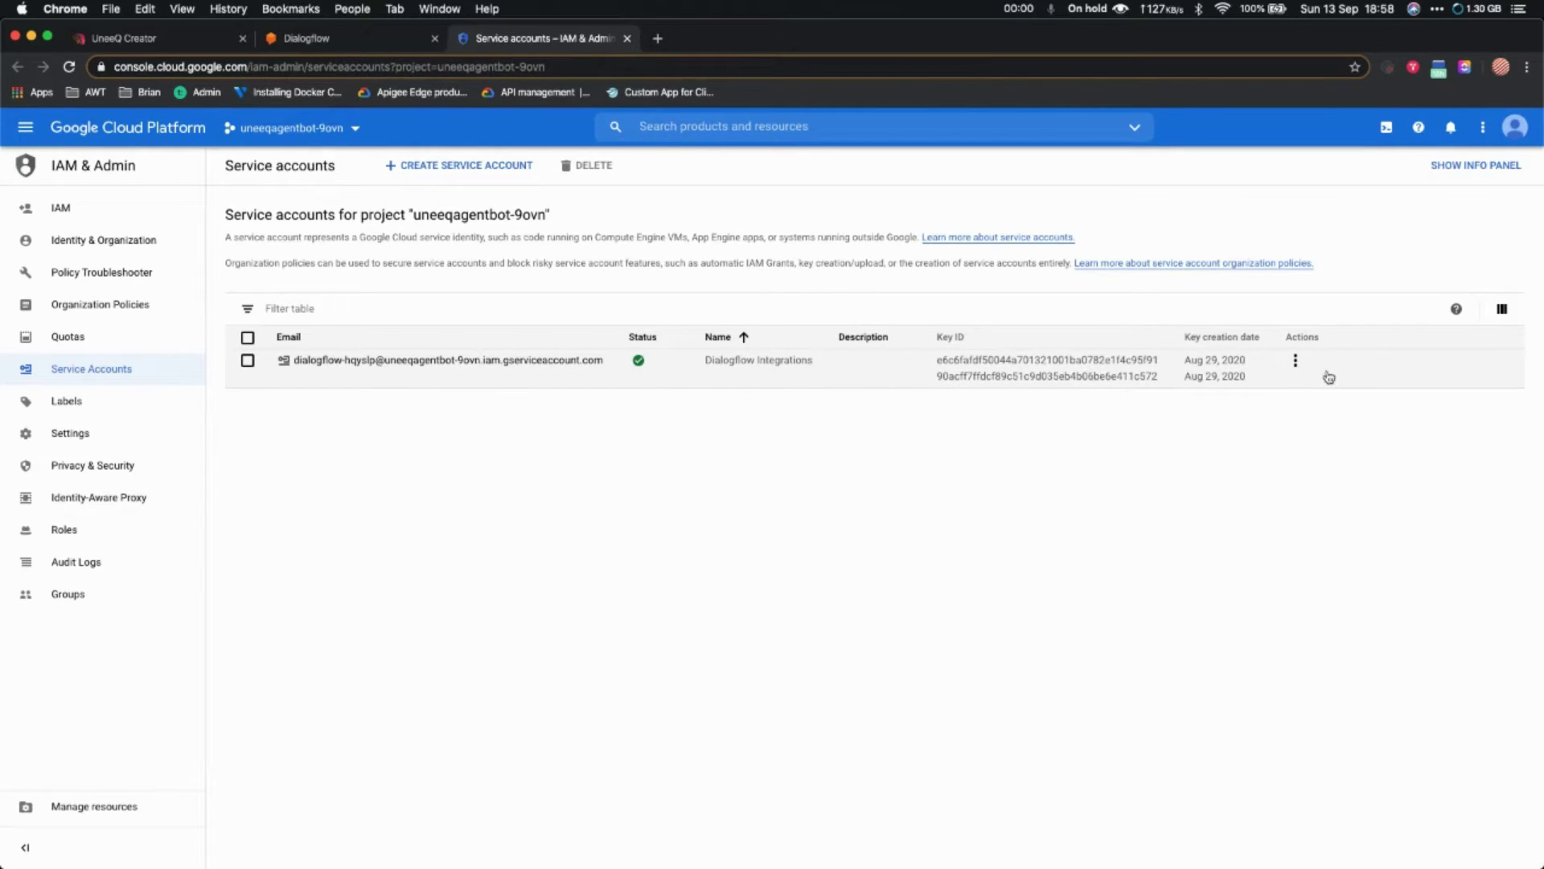
pyautogui.click(1296, 360)
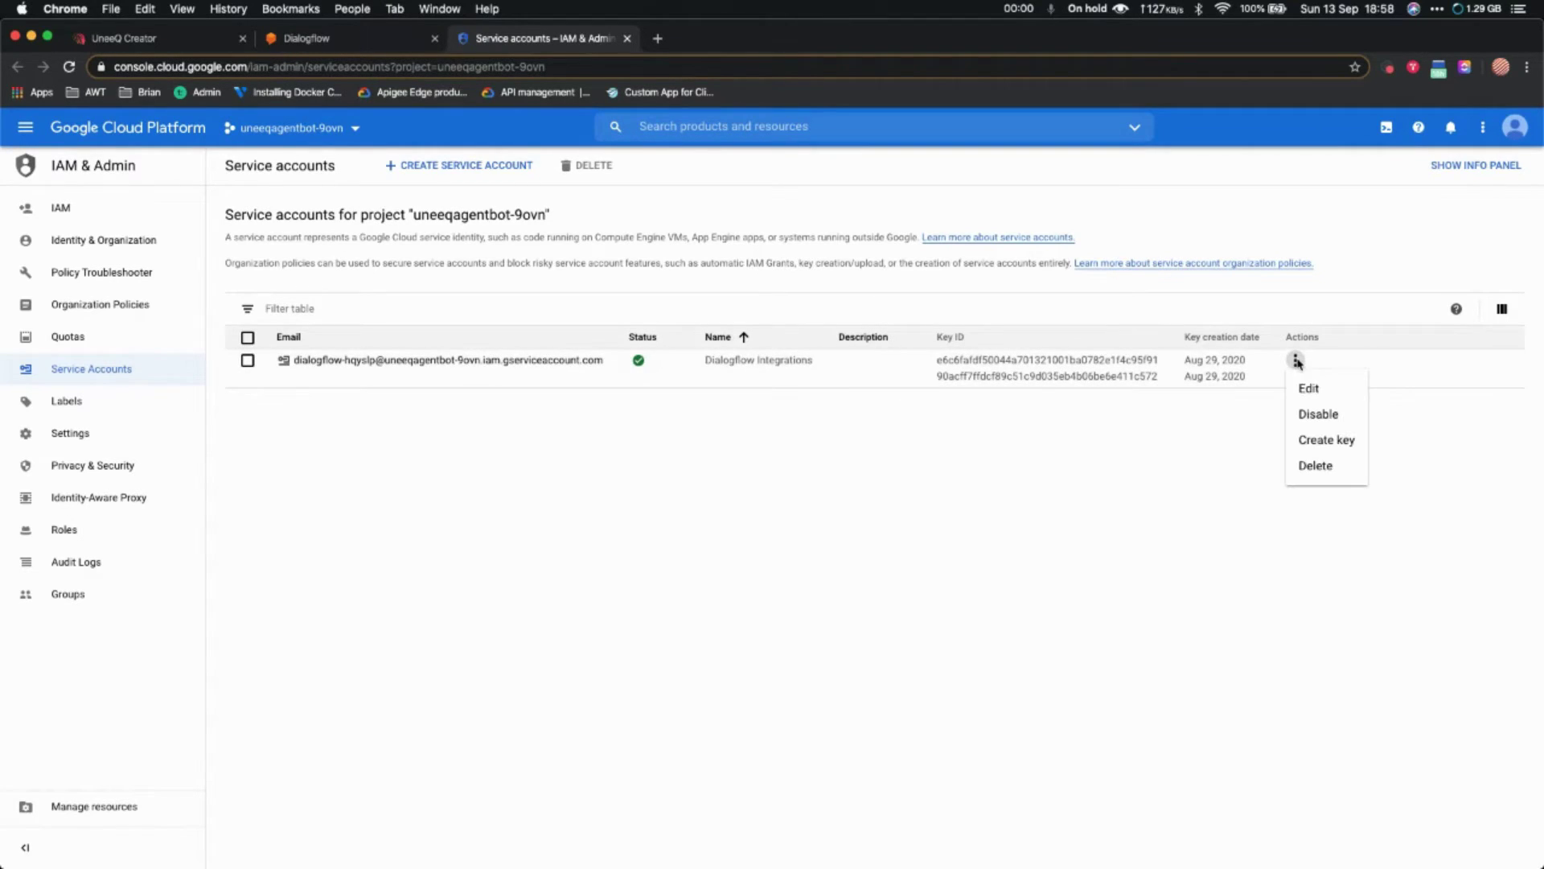
pyautogui.click(1327, 441)
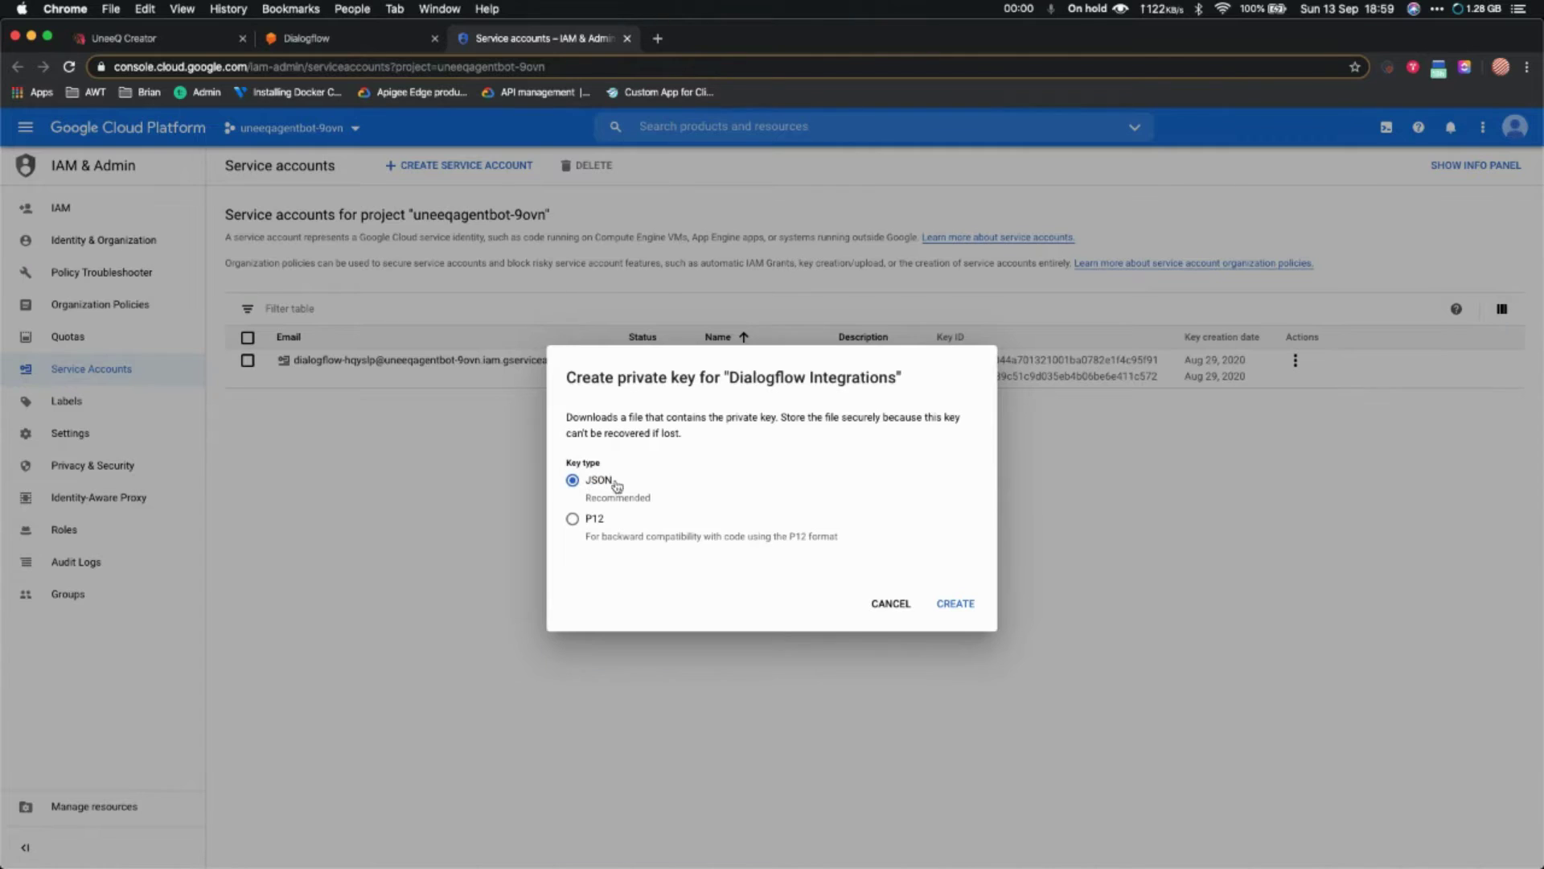
pyautogui.click(963, 604)
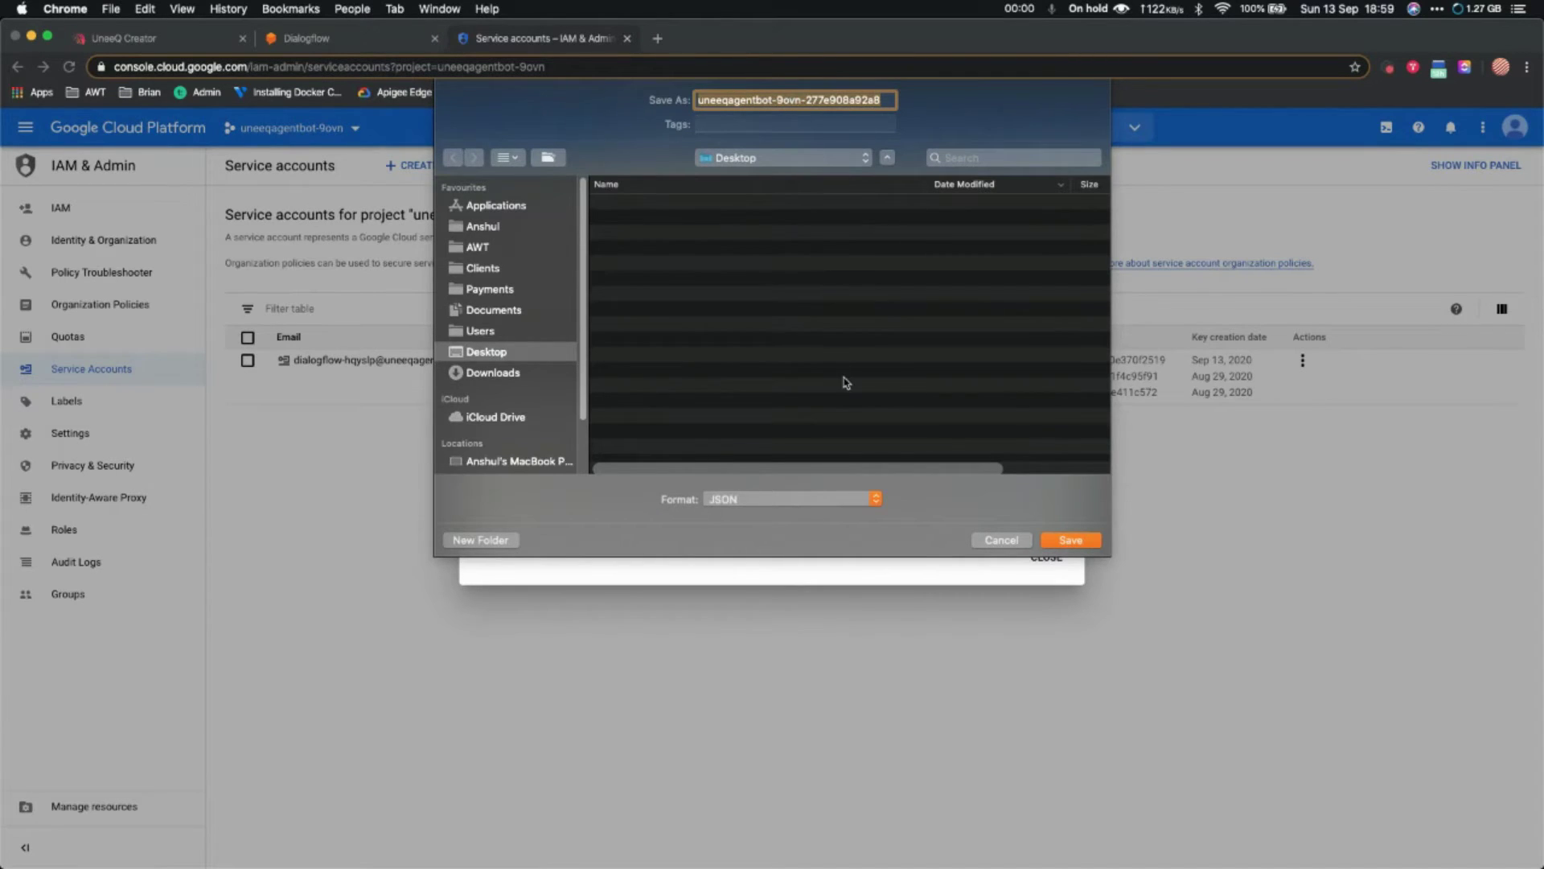
pyautogui.click(1002, 540)
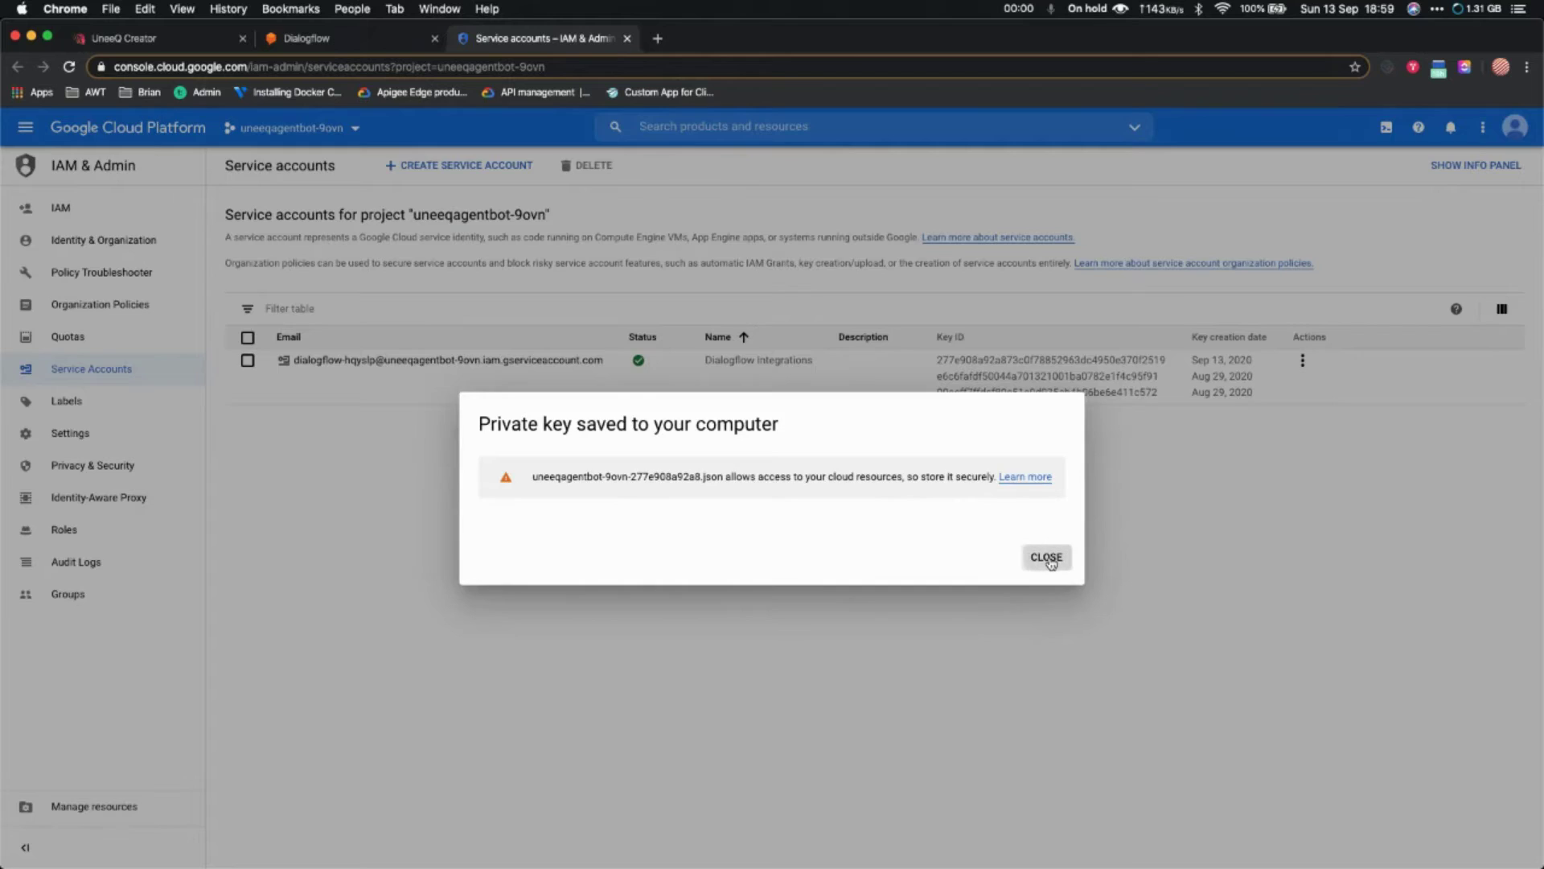
pyautogui.click(1047, 556)
pyautogui.click(348, 38)
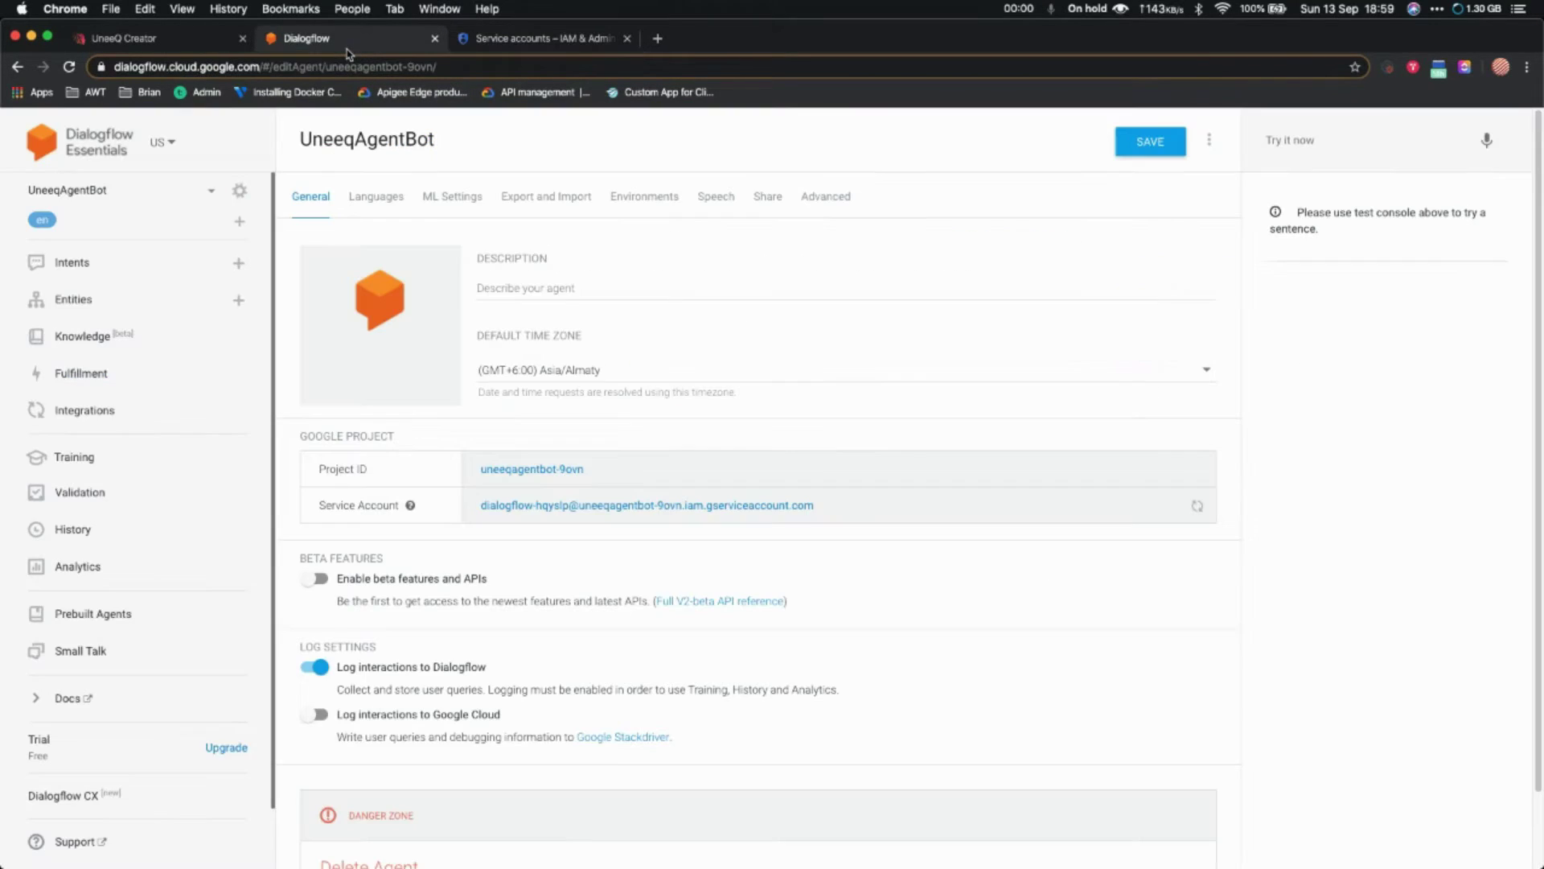
# Save Ana's Dialogflow conversation settings with SAVE, then go back to the Personas list.
pyautogui.click(145, 38)
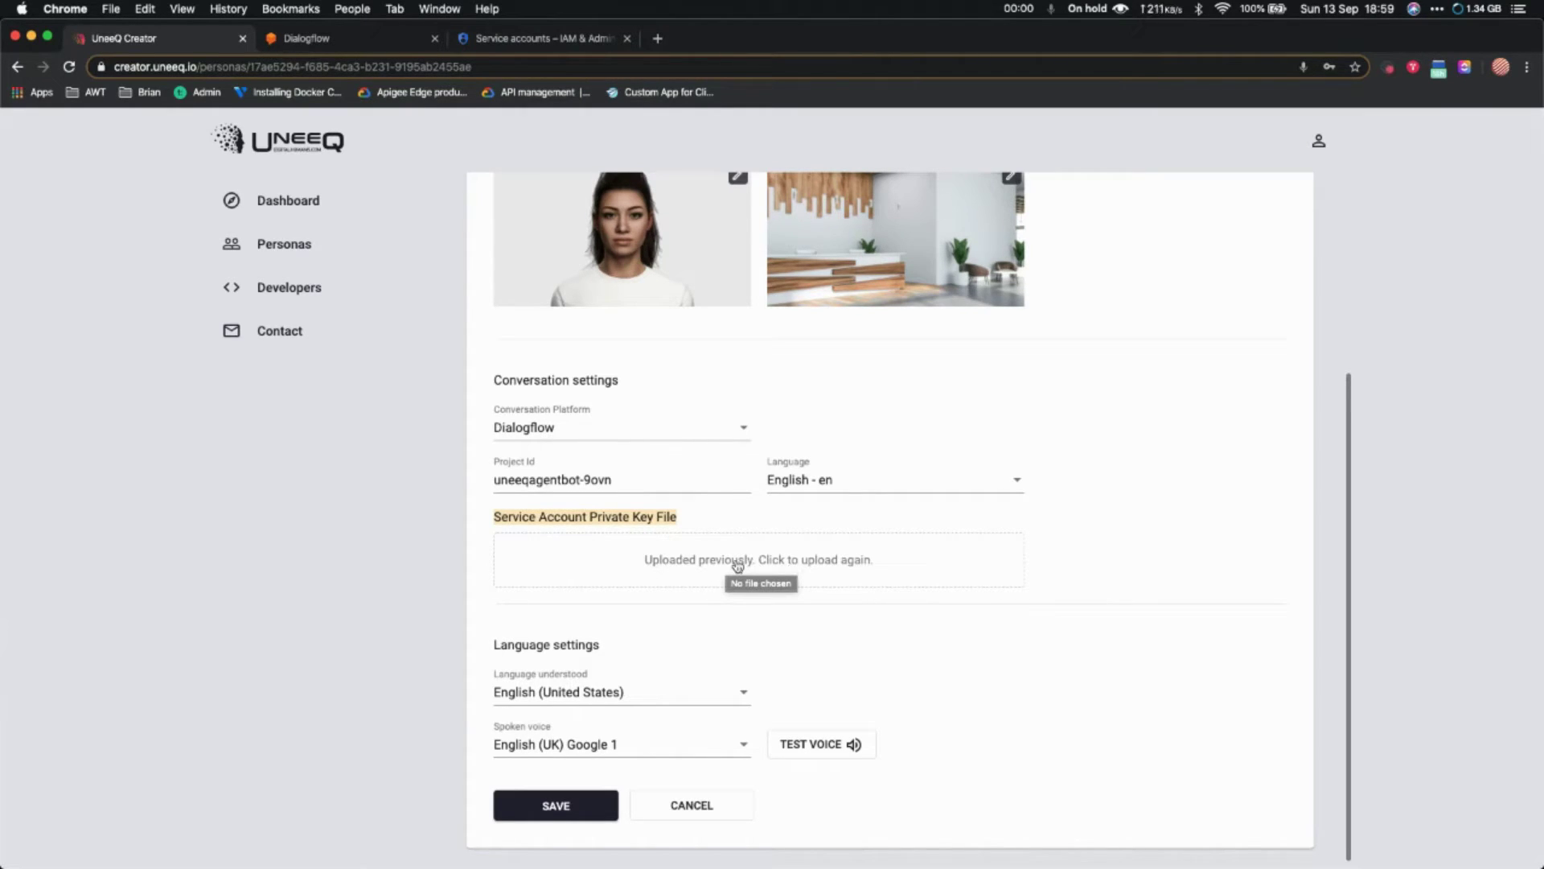
pyautogui.scroll(-1, 869, 660)
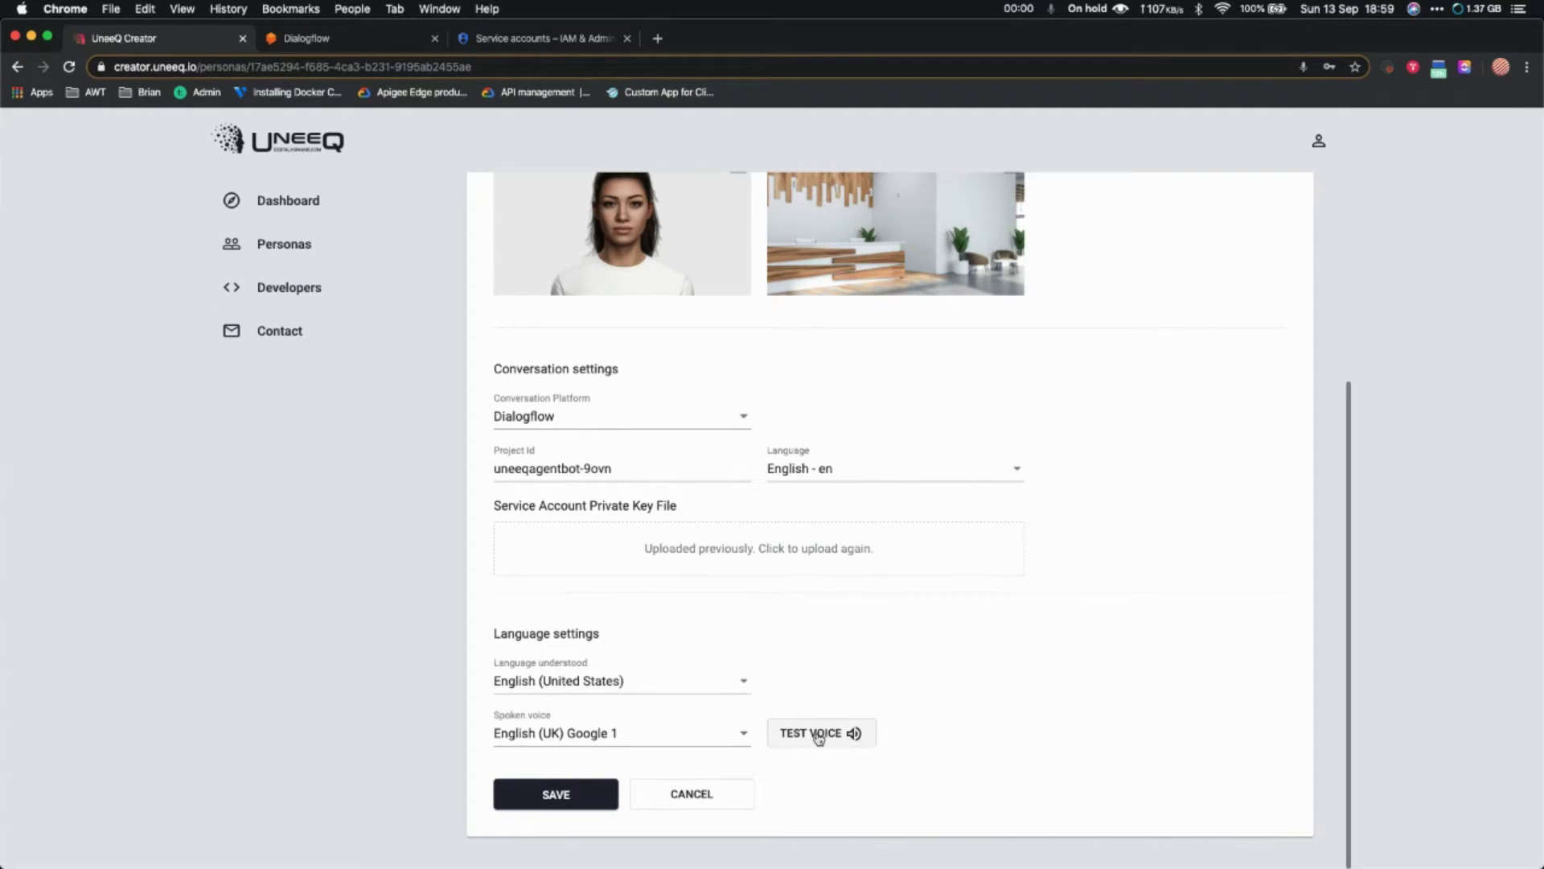
pyautogui.click(579, 790)
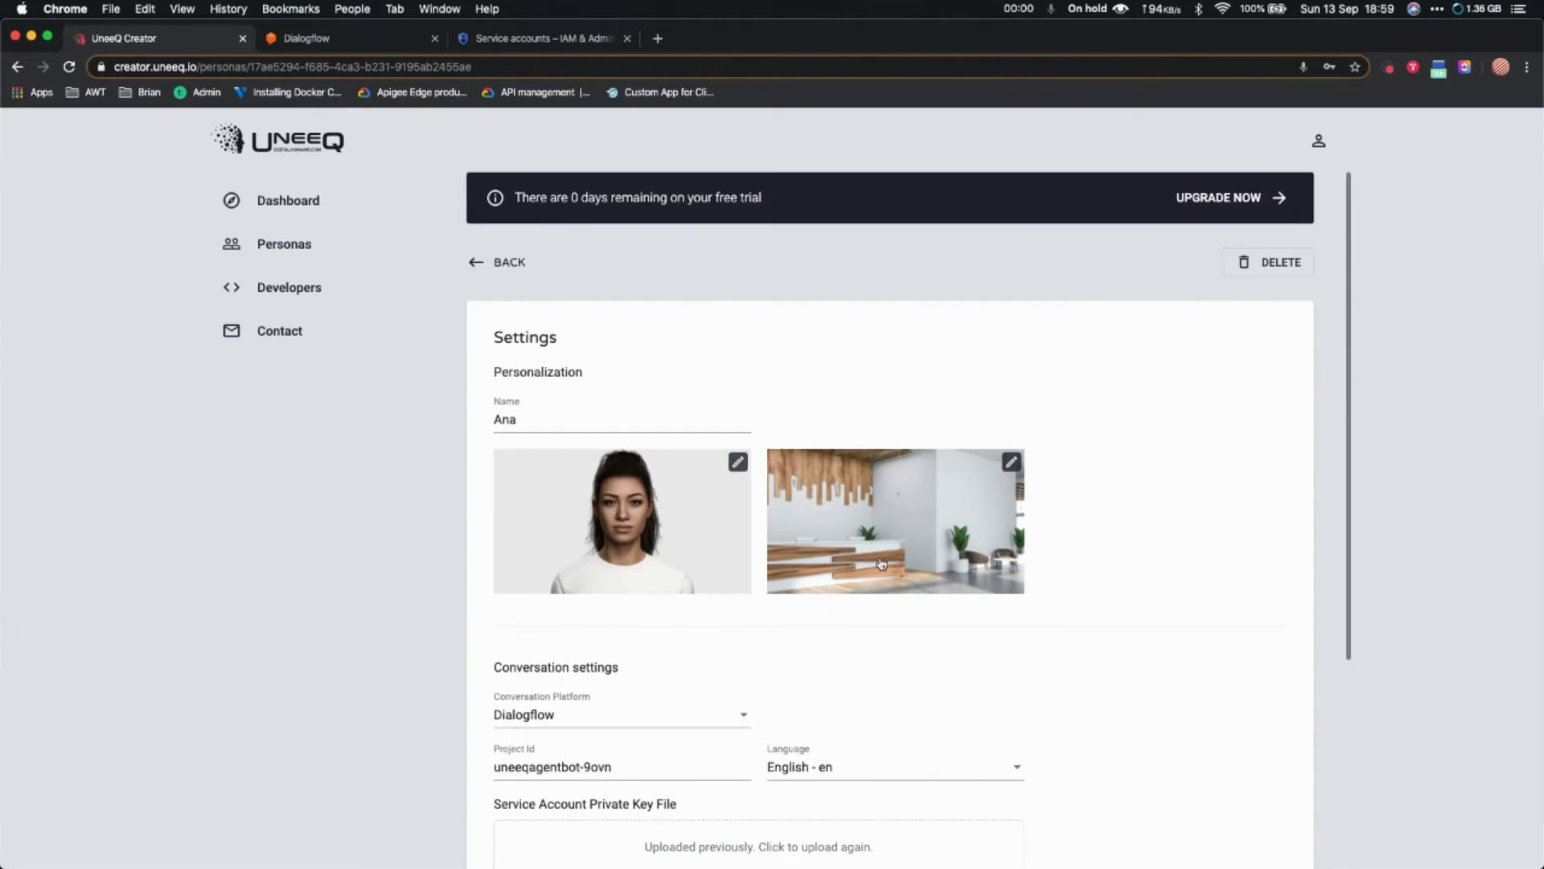
pyautogui.click(291, 256)
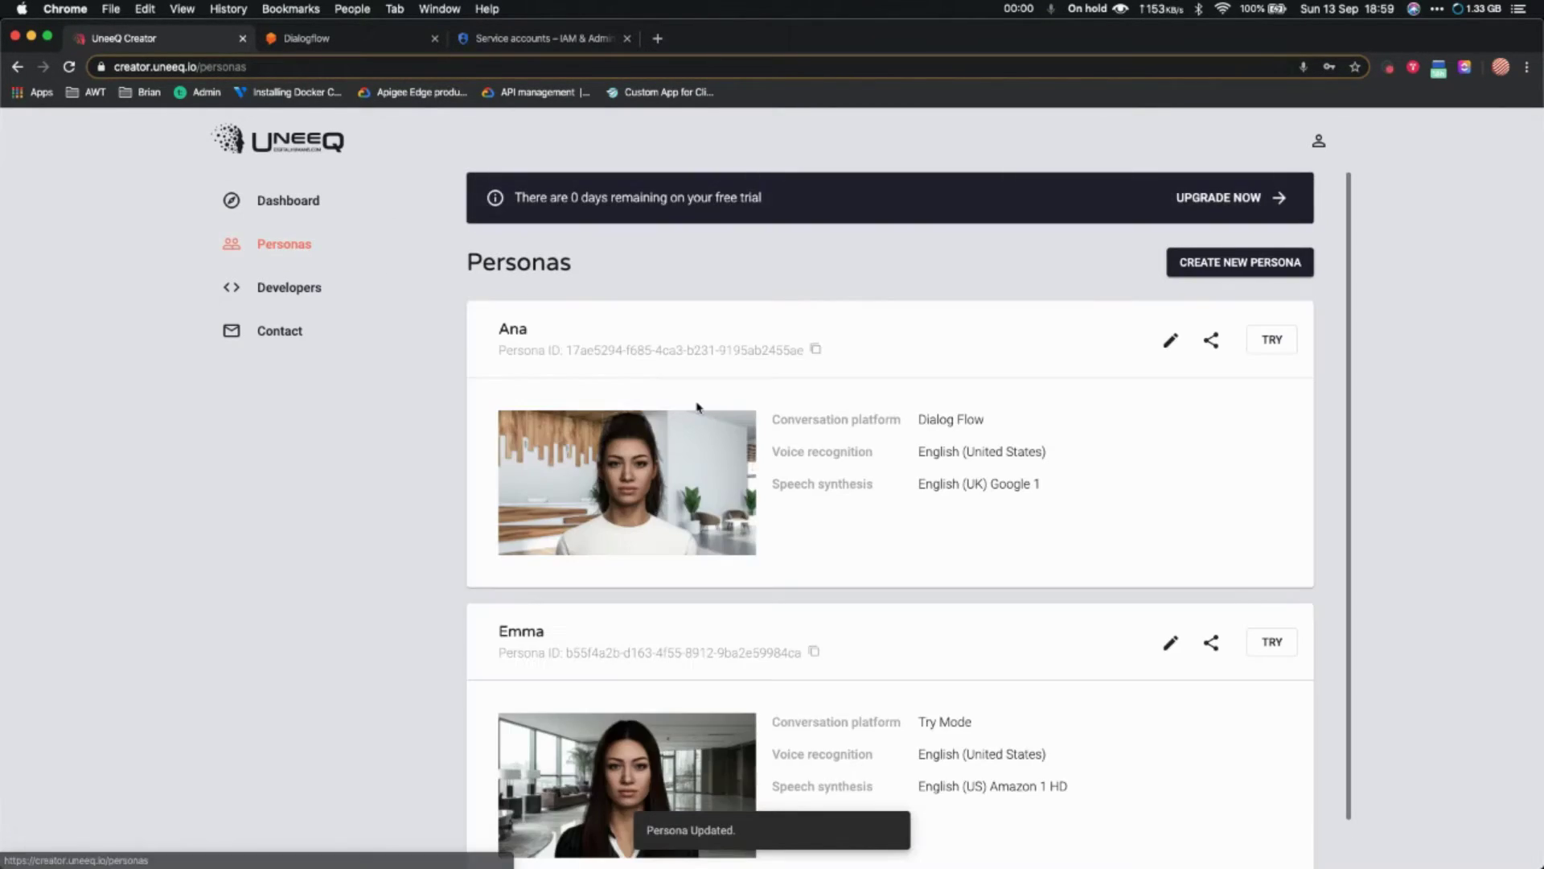
# Start a trial conversation with Ana and open Dialogflow's Default Welcome Intent.
pyautogui.click(1282, 347)
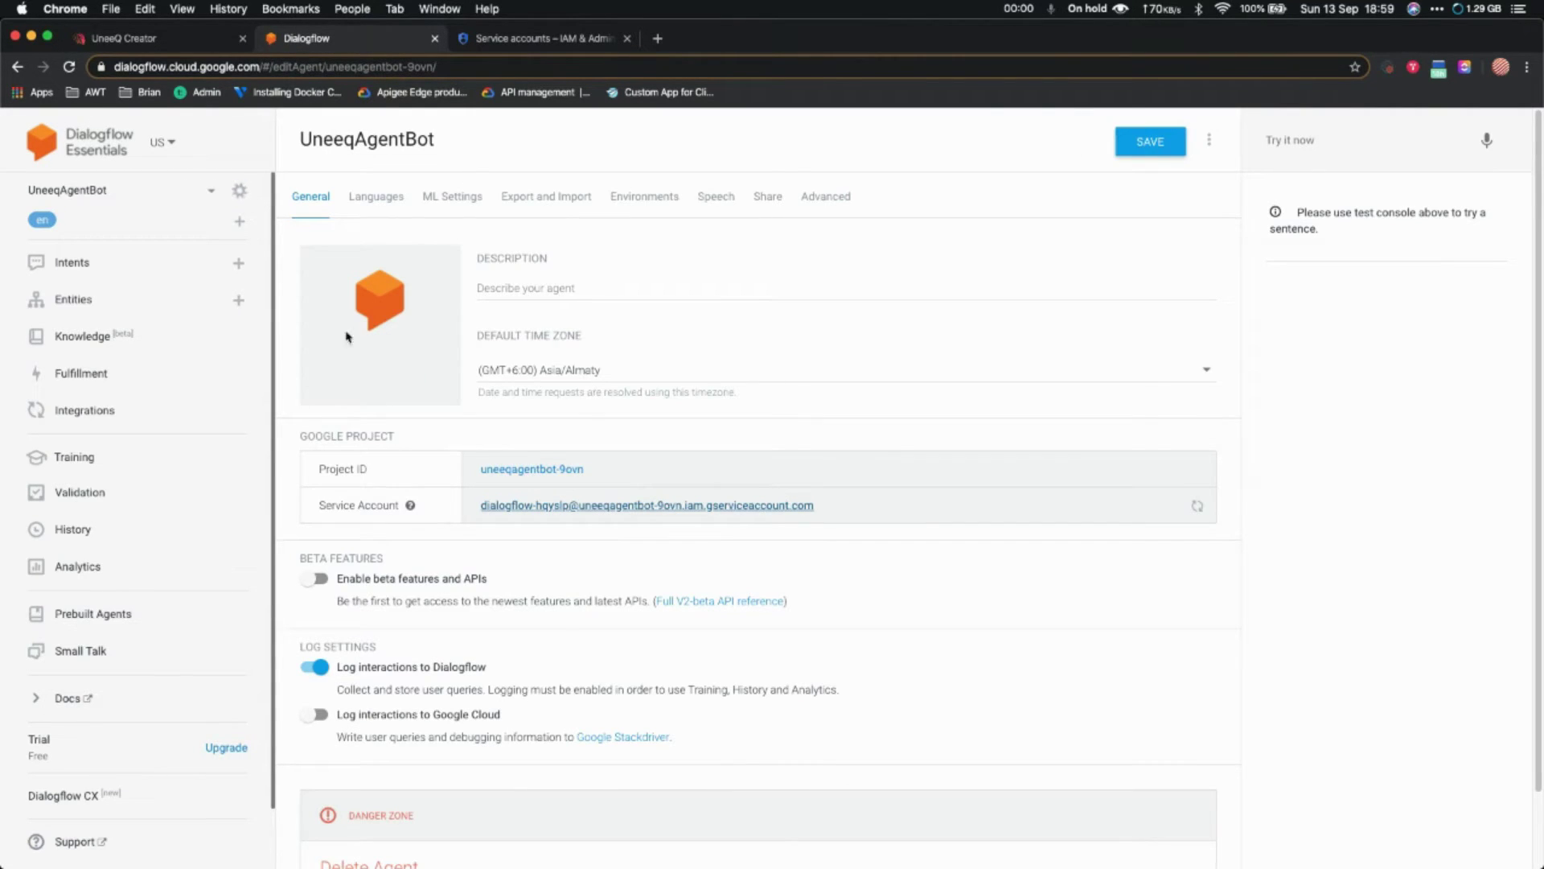
pyautogui.click(90, 259)
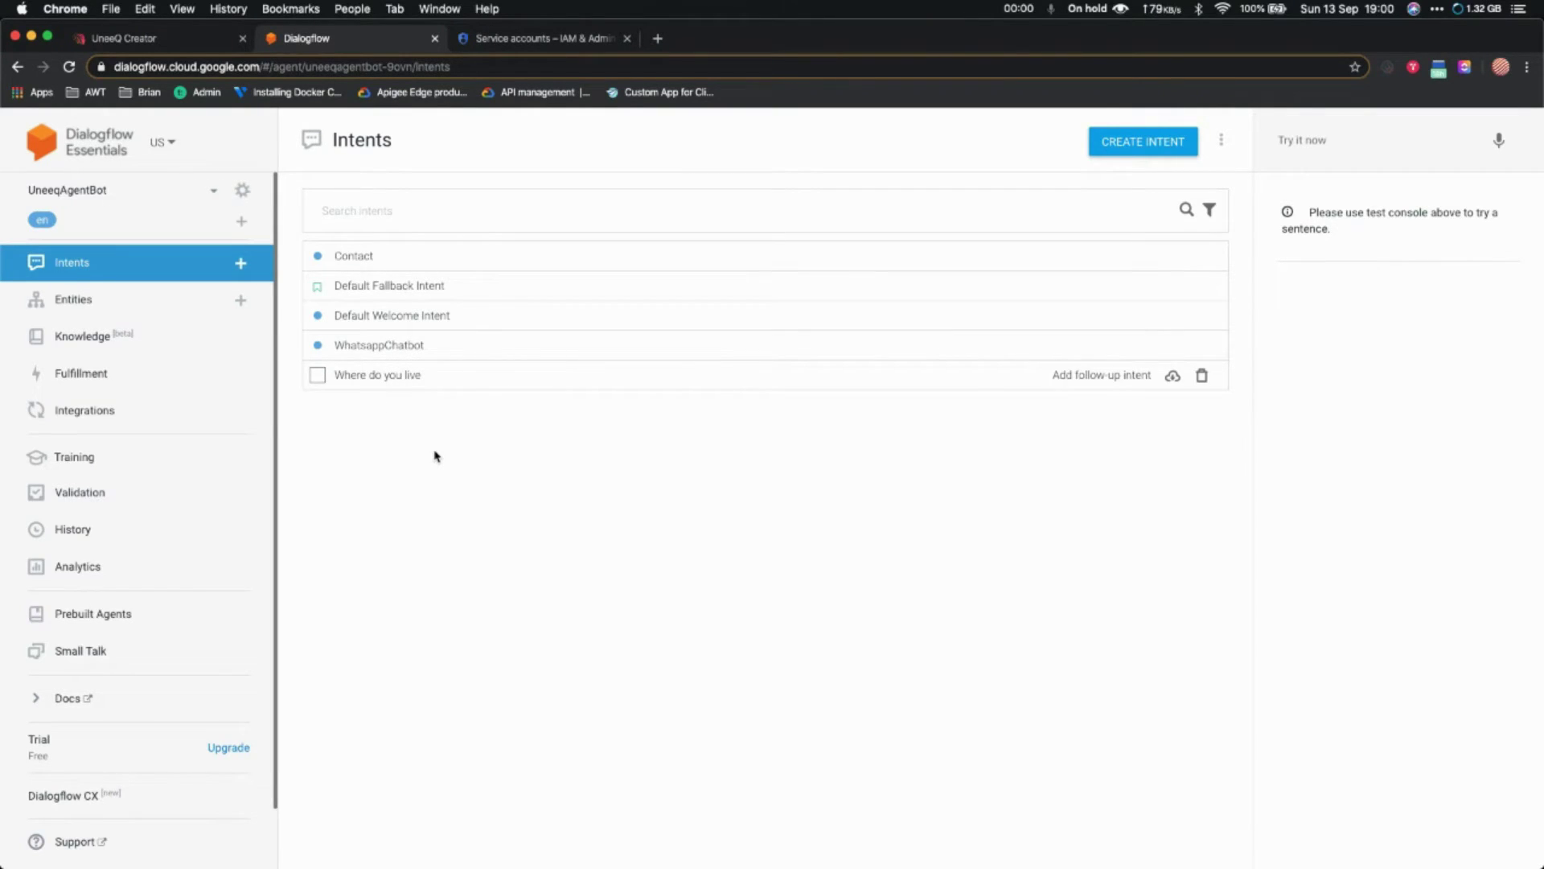
pyautogui.click(400, 315)
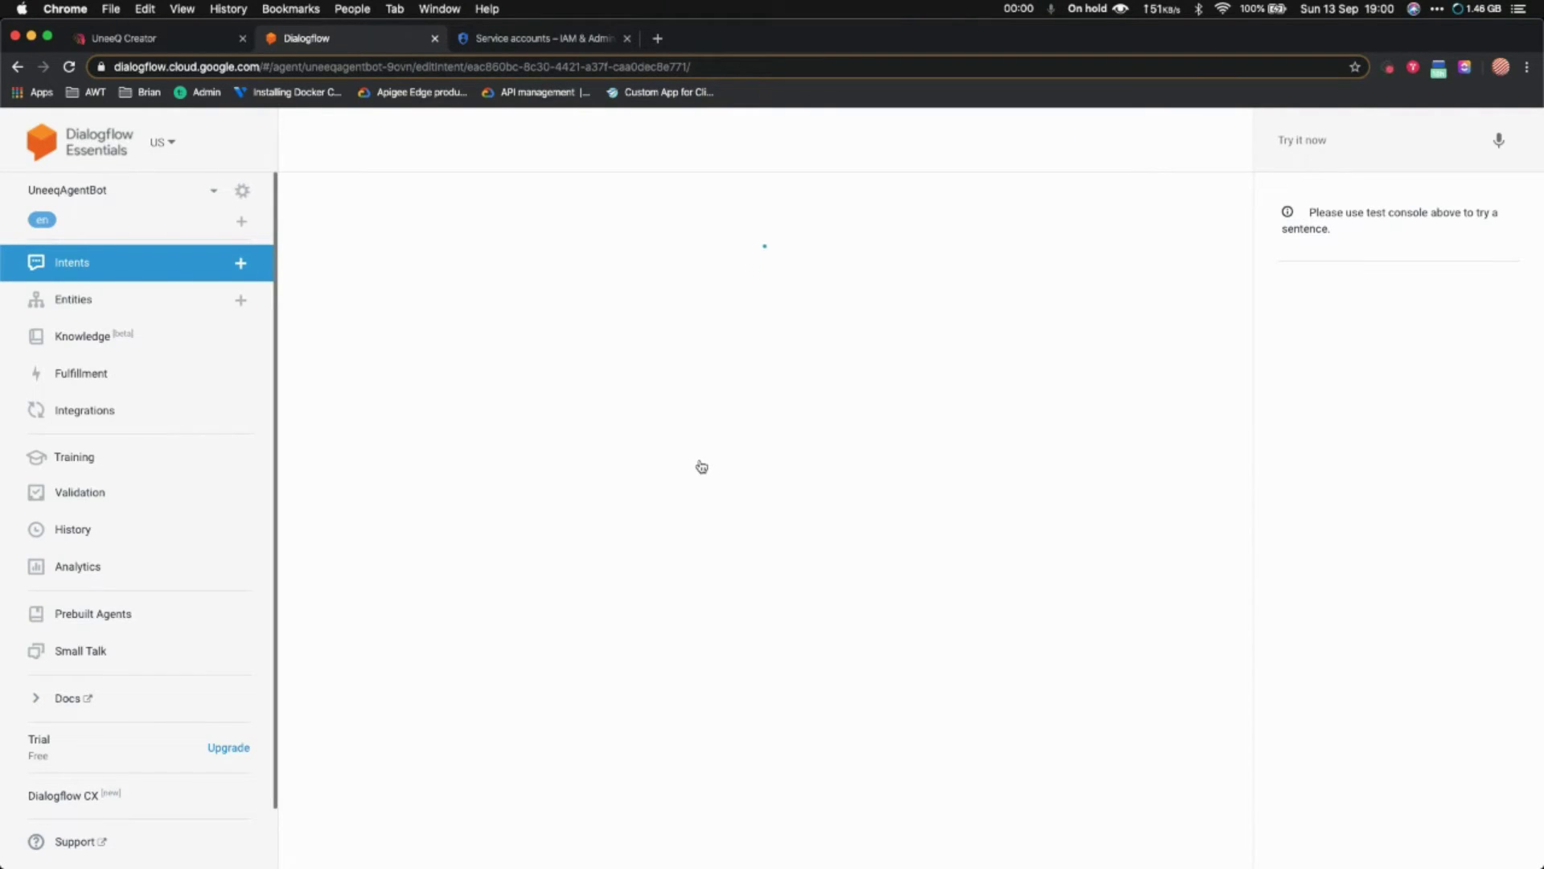
# Highlight the Default Welcome Intent's greeting response text, then return to Ana's start page.
pyautogui.scroll(-10, 701, 466)
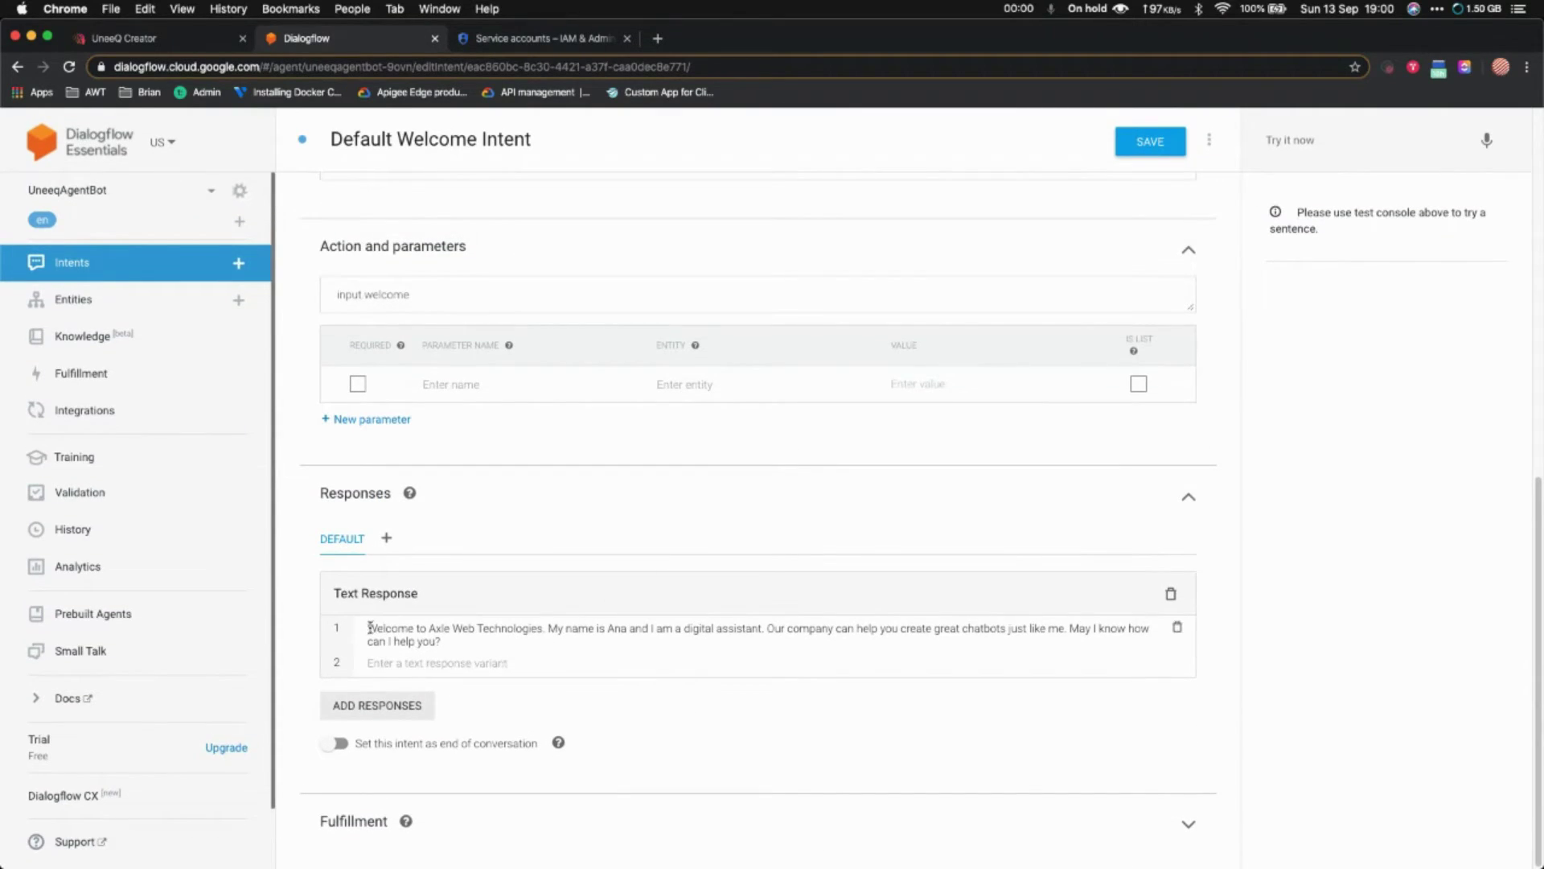
pyautogui.moveTo(371, 628); pyautogui.dragTo(451, 641)
pyautogui.click(450, 641)
pyautogui.moveTo(442, 641); pyautogui.dragTo(367, 628)
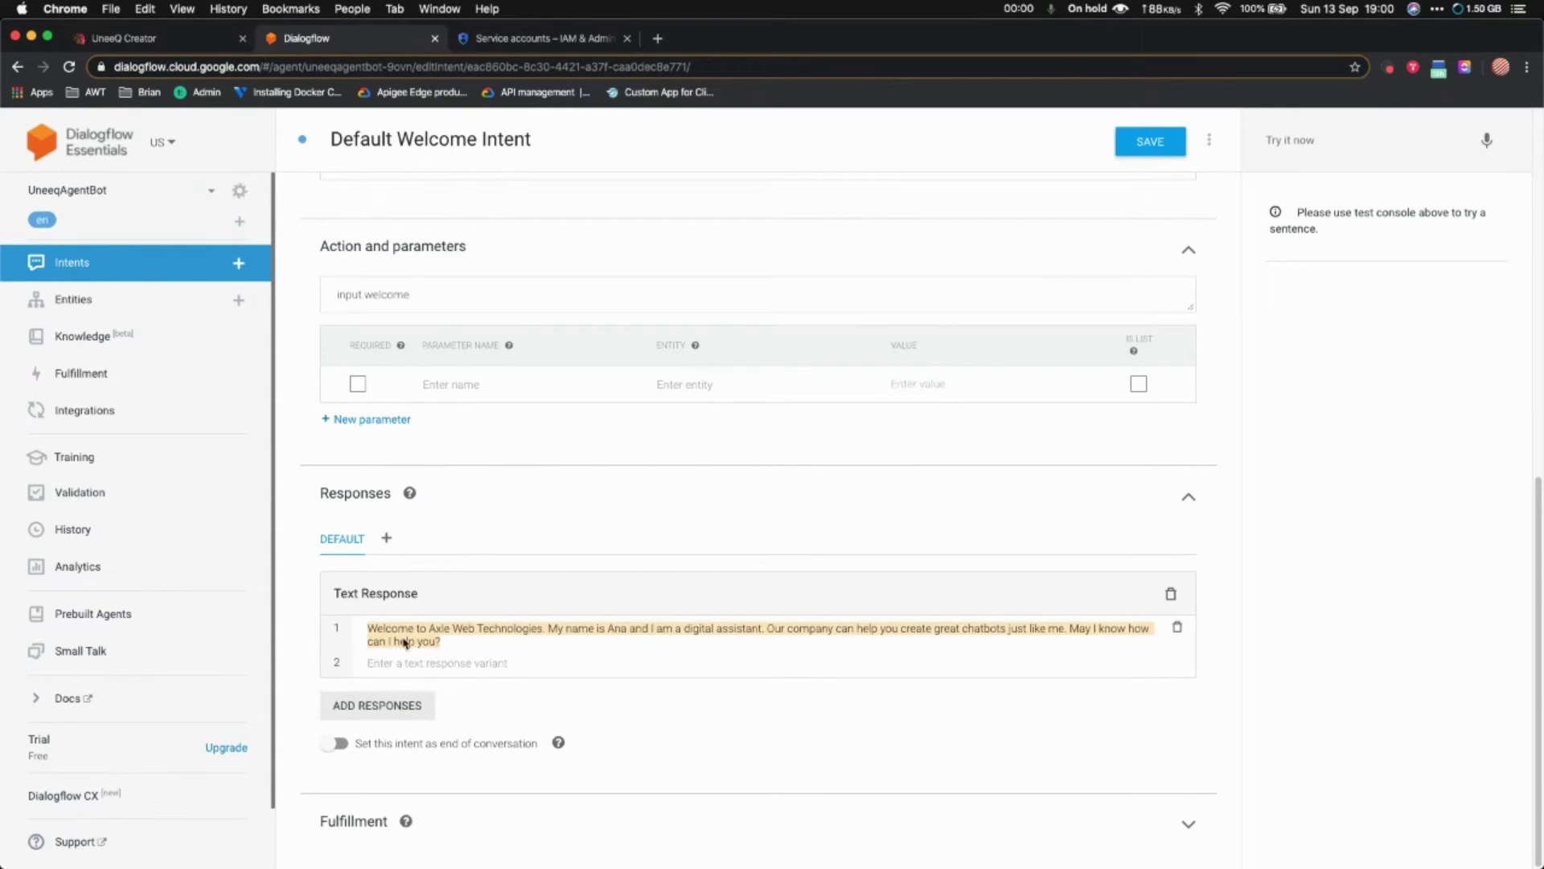
pyautogui.click(447, 643)
pyautogui.click(177, 48)
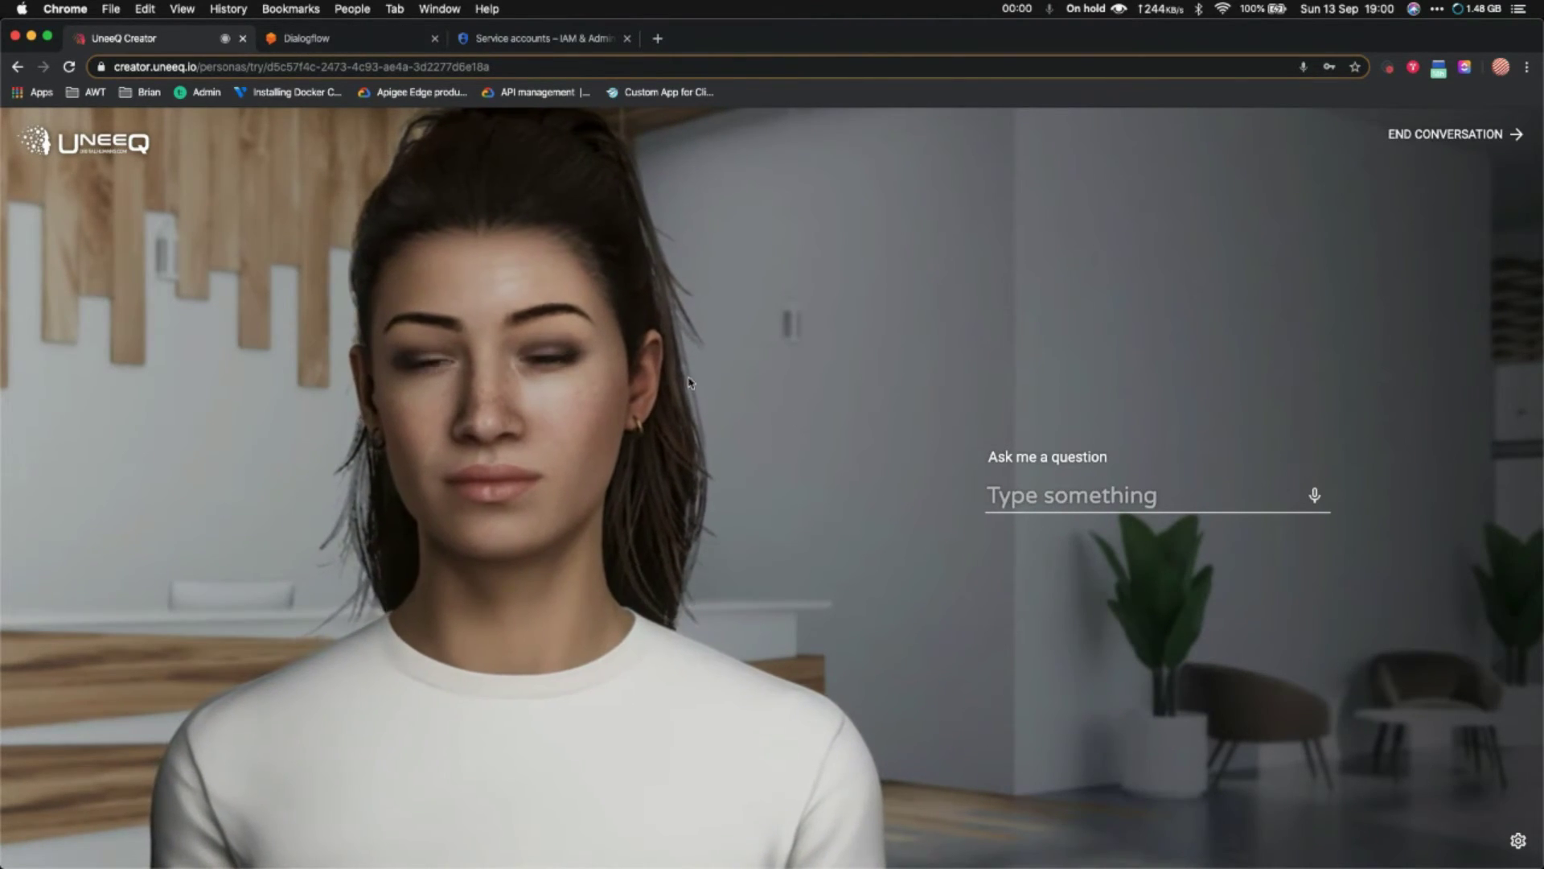
# Switch back to the Dialogflow agent's Default Welcome Intent showing the Axle Web Technologies greeting.
pyautogui.click(349, 42)
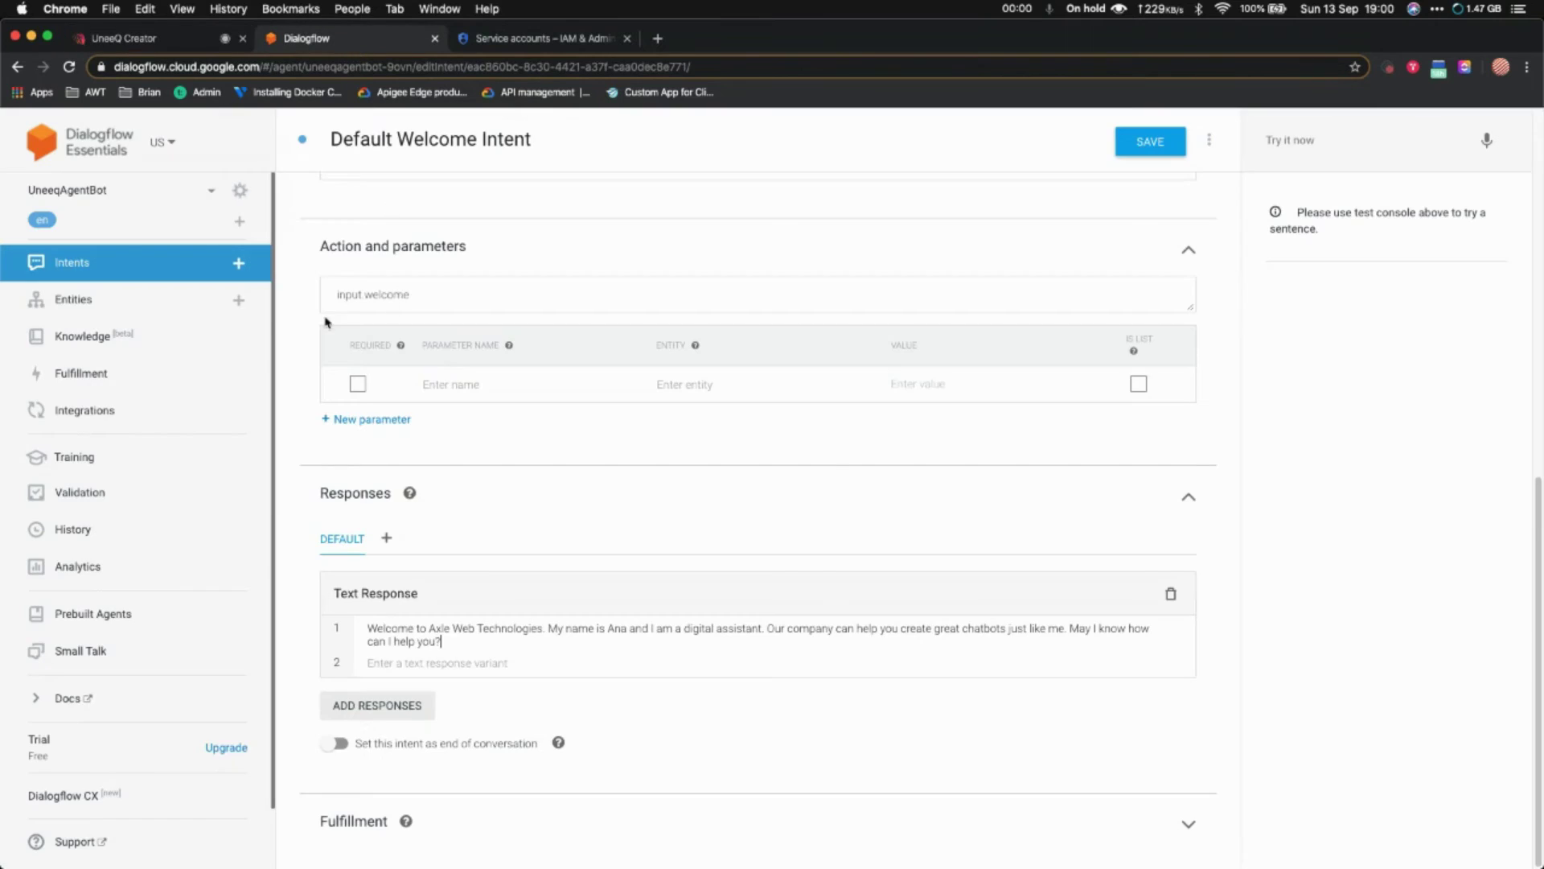
# Leave without saving, open WhatsappChatbot, and highlight the <uneeq:excited> tag in its response.
pyautogui.click(124, 256)
pyautogui.click(912, 173)
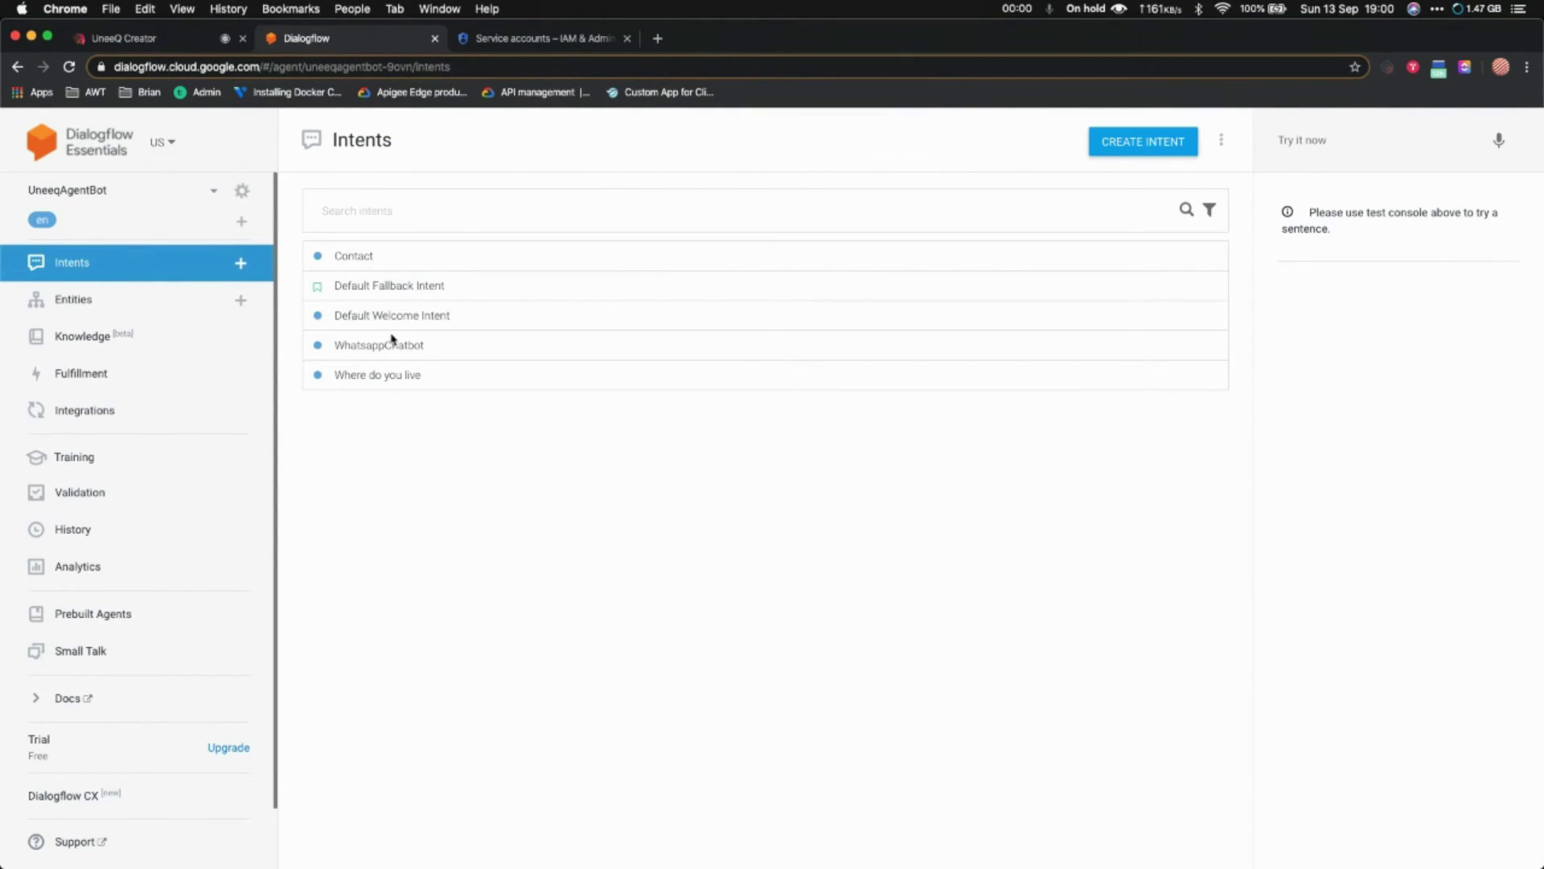
pyautogui.click(389, 346)
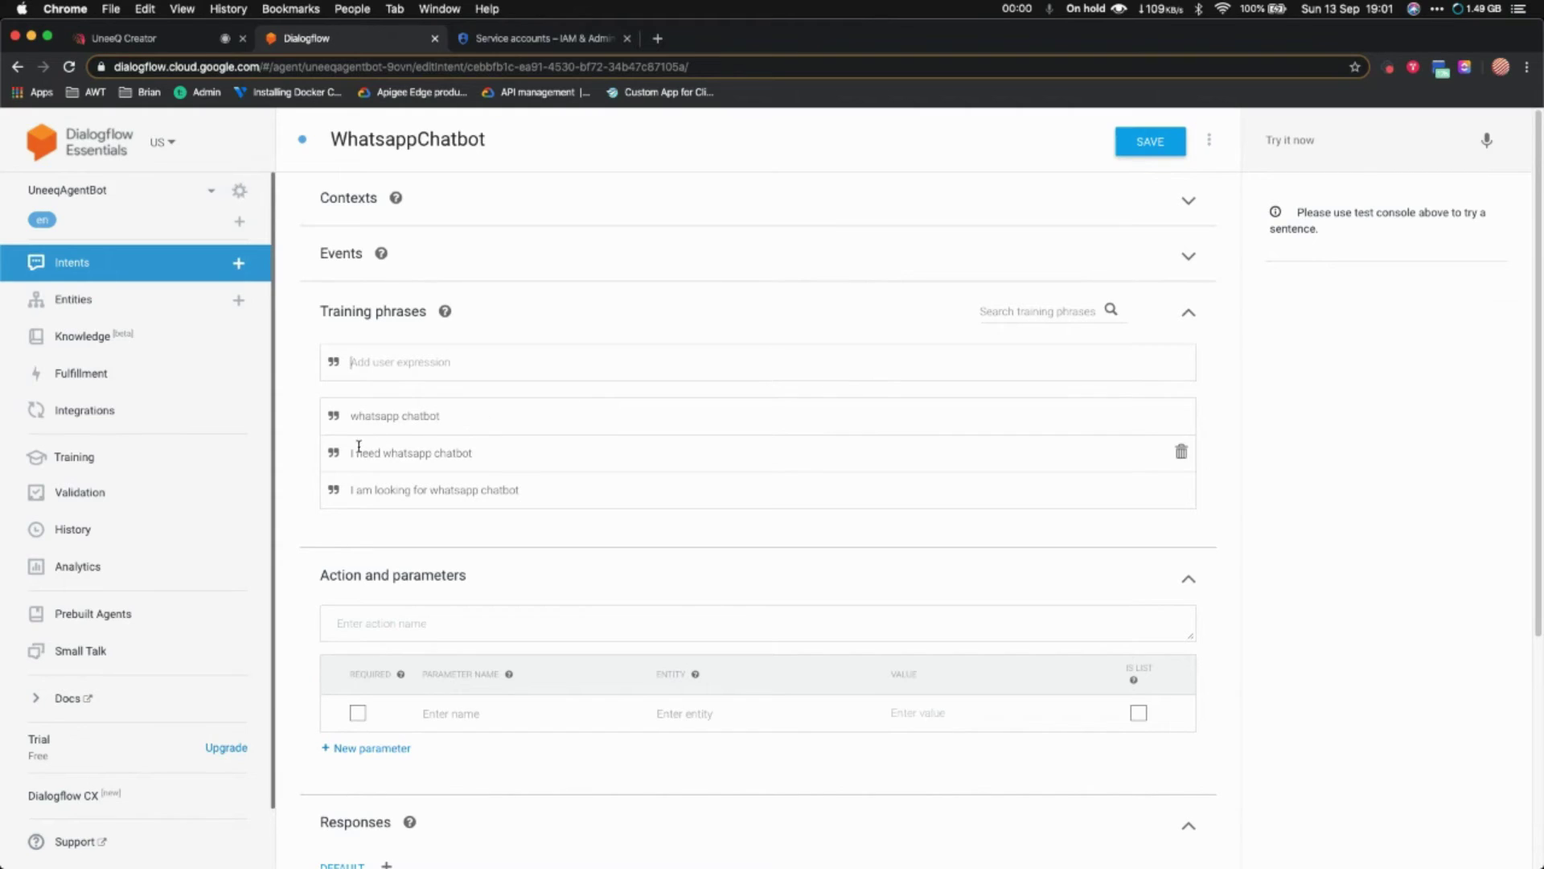
pyautogui.scroll(-2, 506, 480)
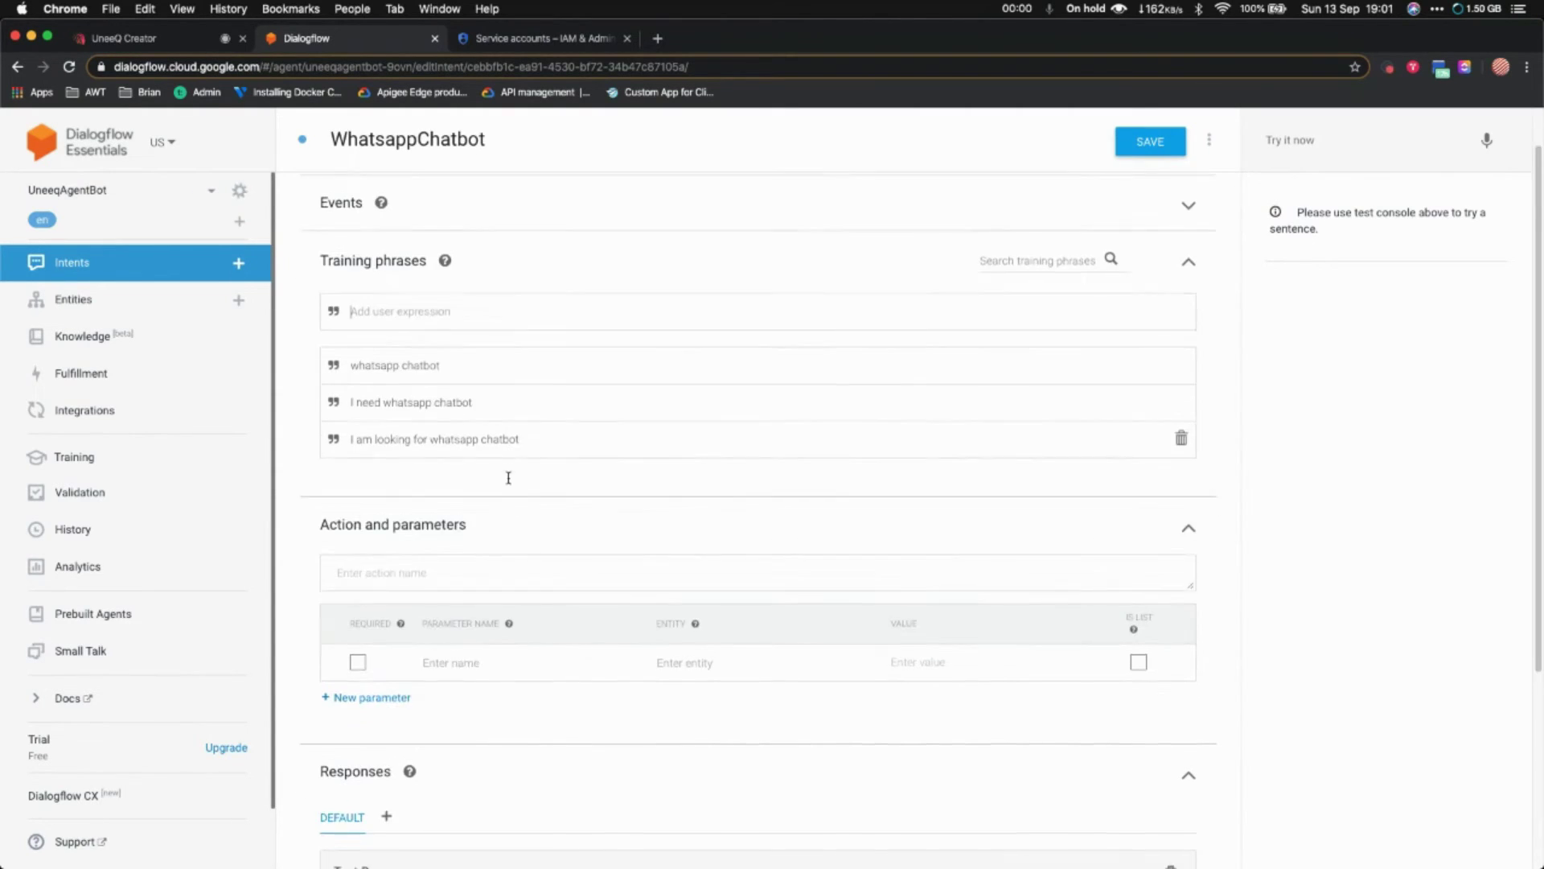
pyautogui.scroll(-6, 470, 415)
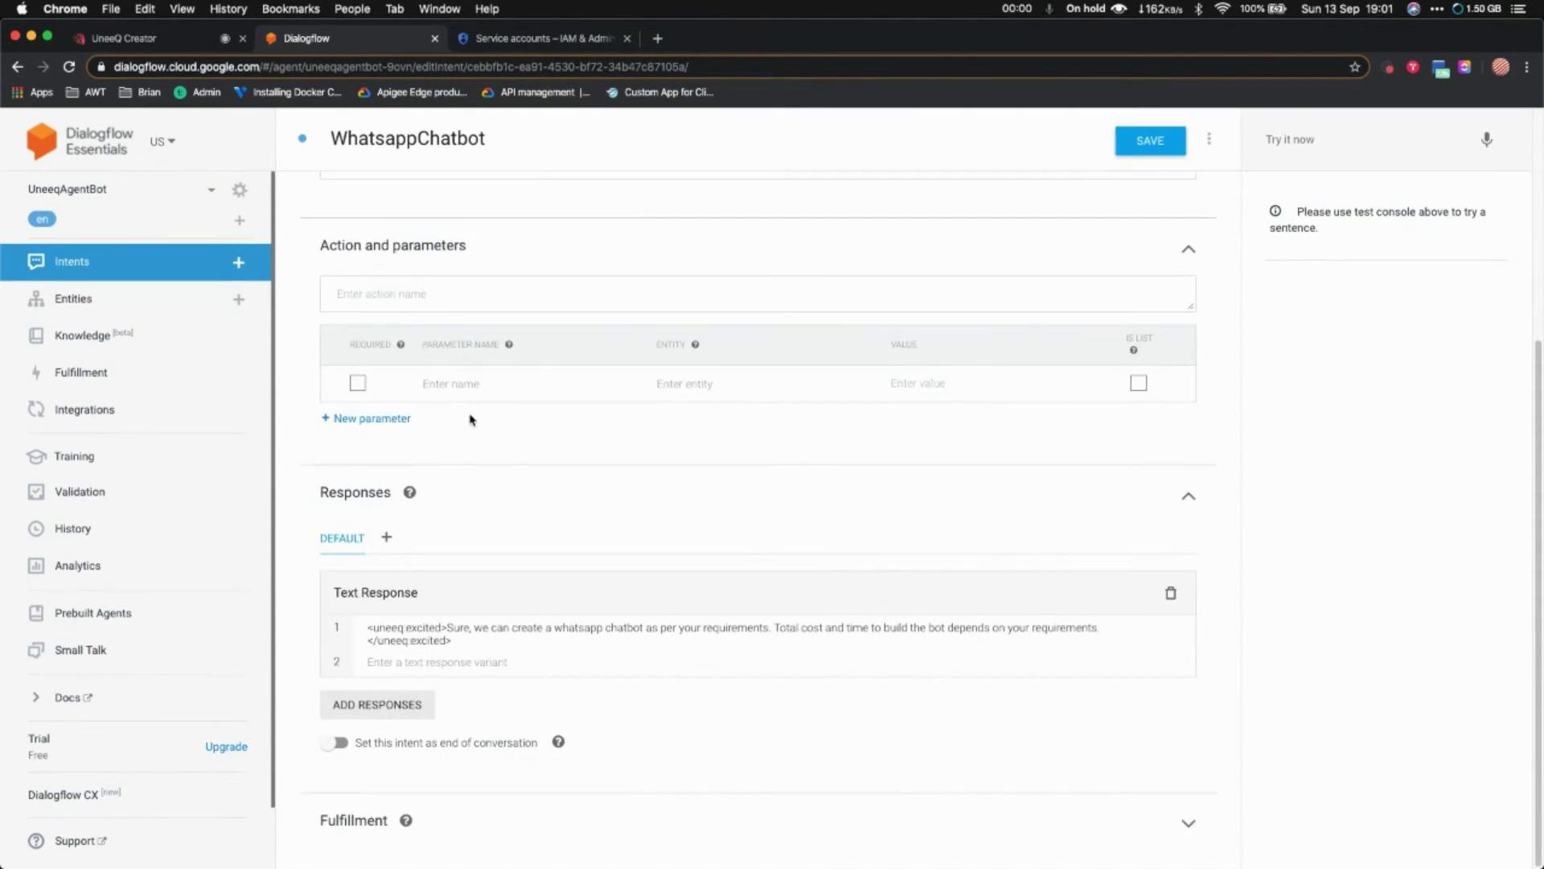
pyautogui.moveTo(366, 631)
pyautogui.mouseDown()
pyautogui.moveTo(455, 631)
pyautogui.moveTo(351, 645)
pyautogui.mouseUp()
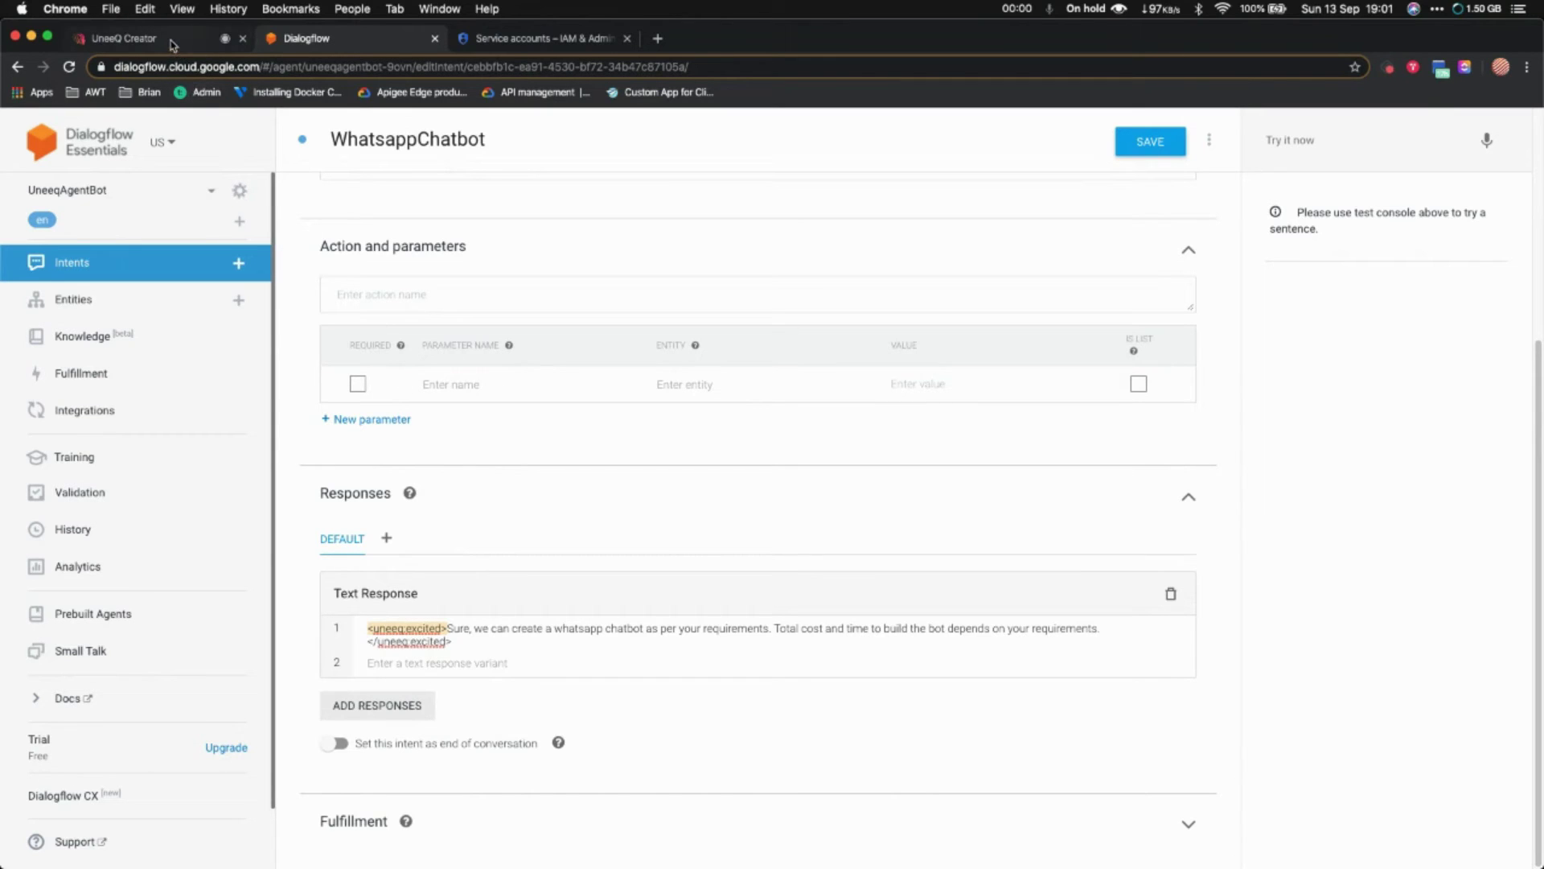
pyautogui.click(125, 38)
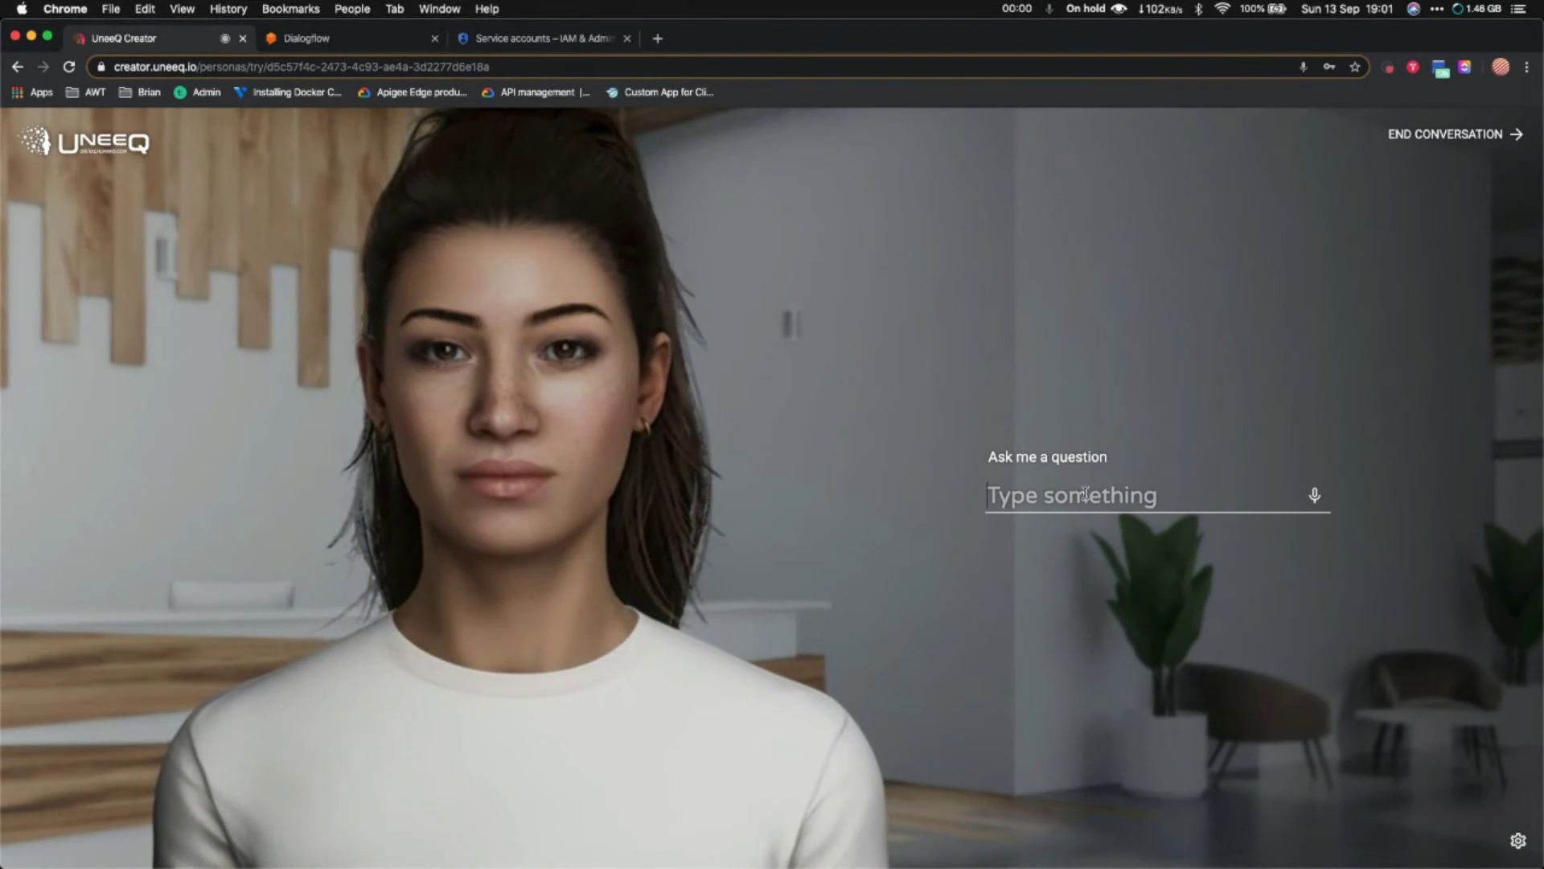
# Ask Ana 'I am looking for whatsapp chatbot'.
pyautogui.write('I am')
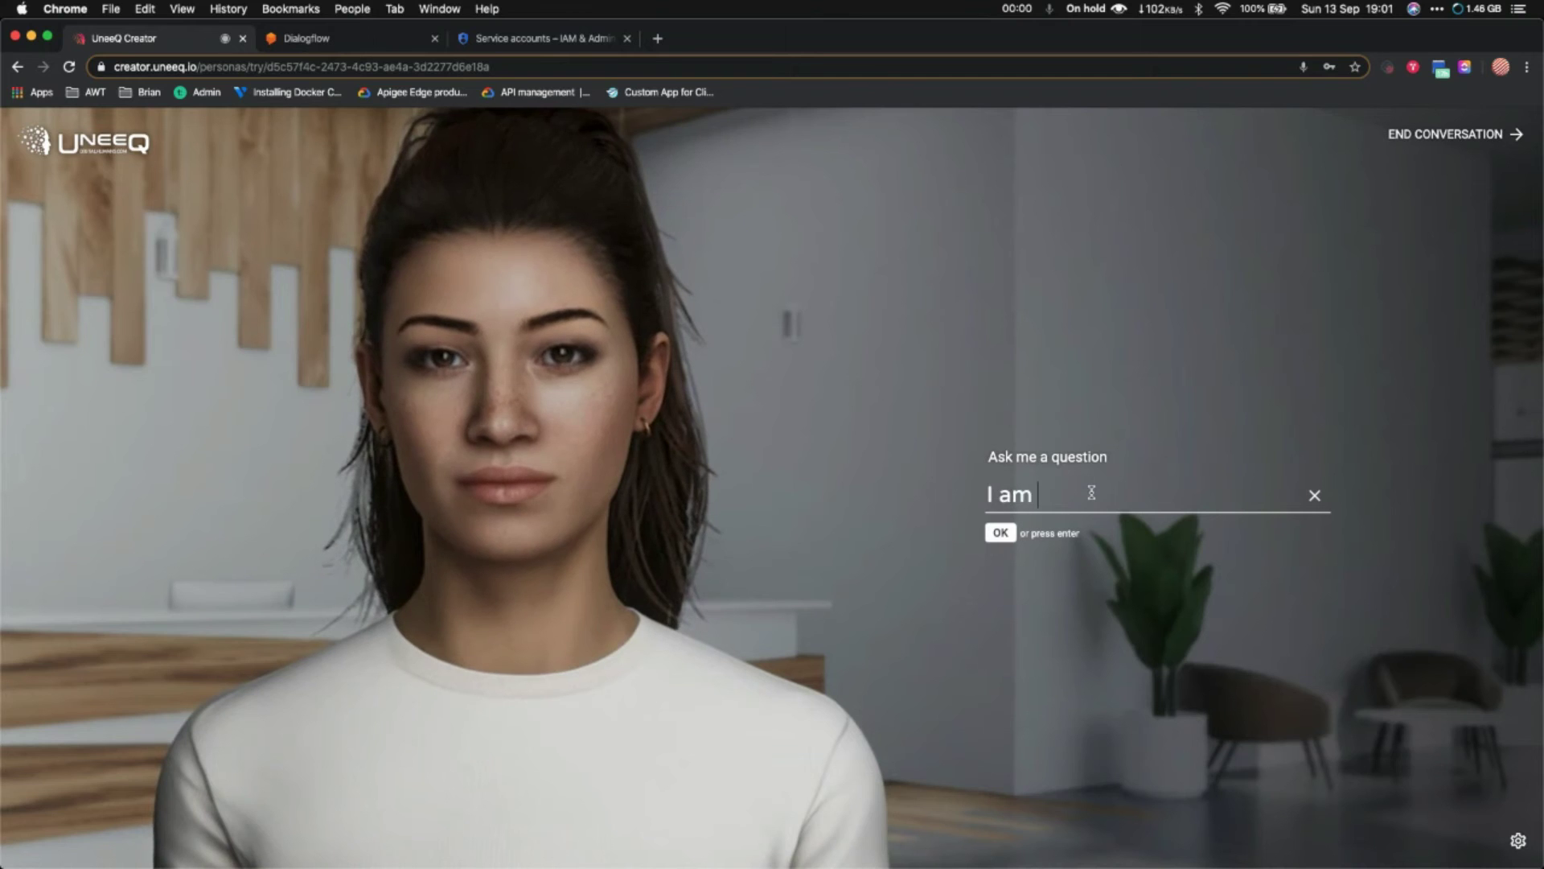
pyautogui.press('BackSpace')
pyautogui.press('BackSpace')
pyautogui.press('BackSpace')
pyautogui.press('BackSpace')
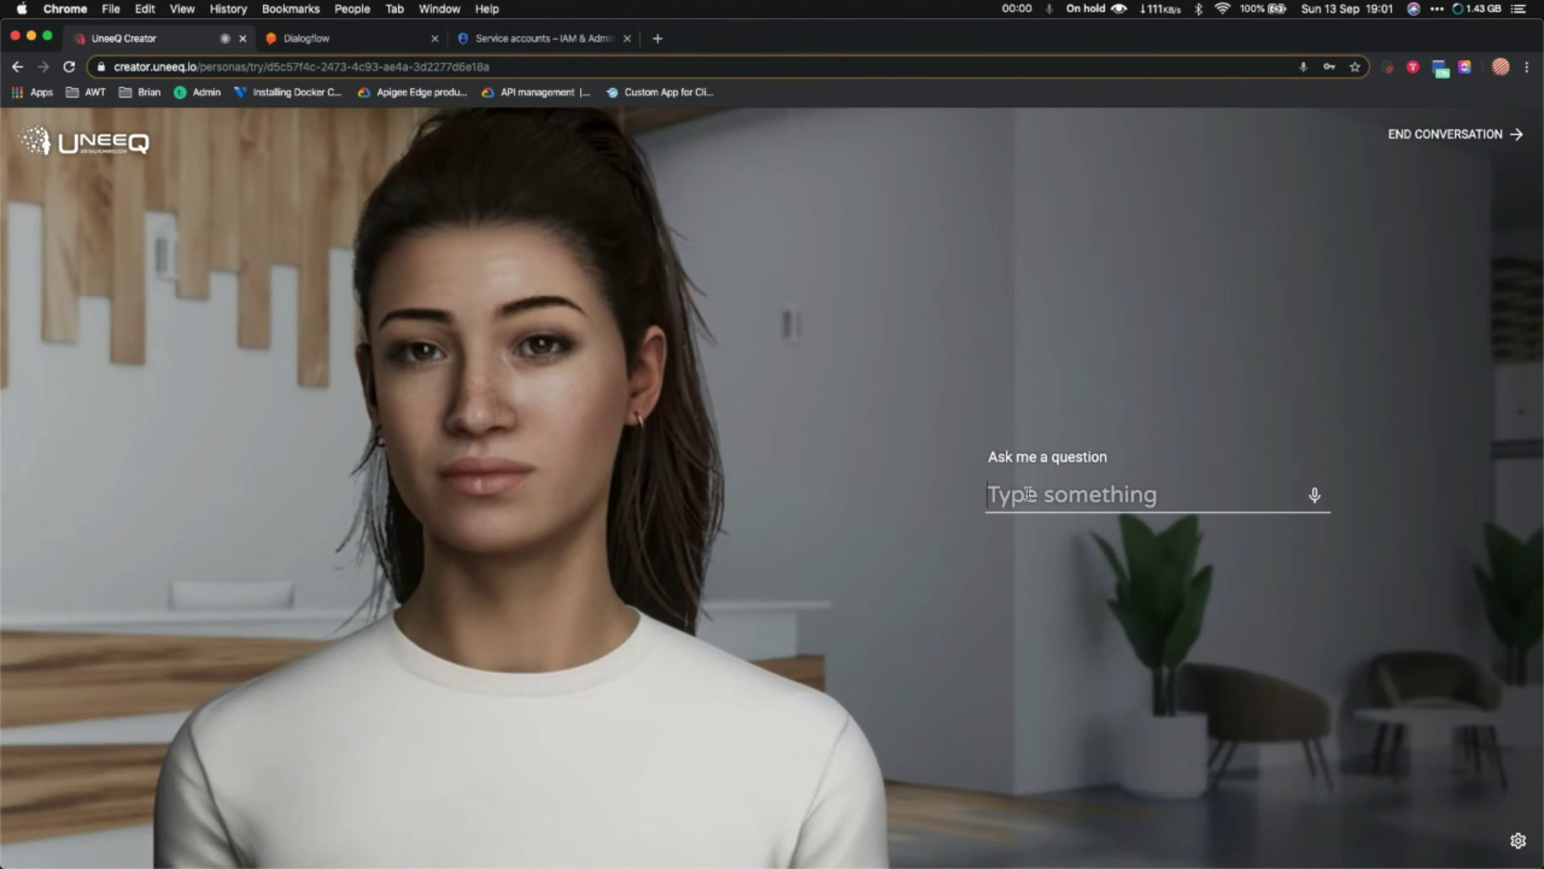
pyautogui.write('I am look')
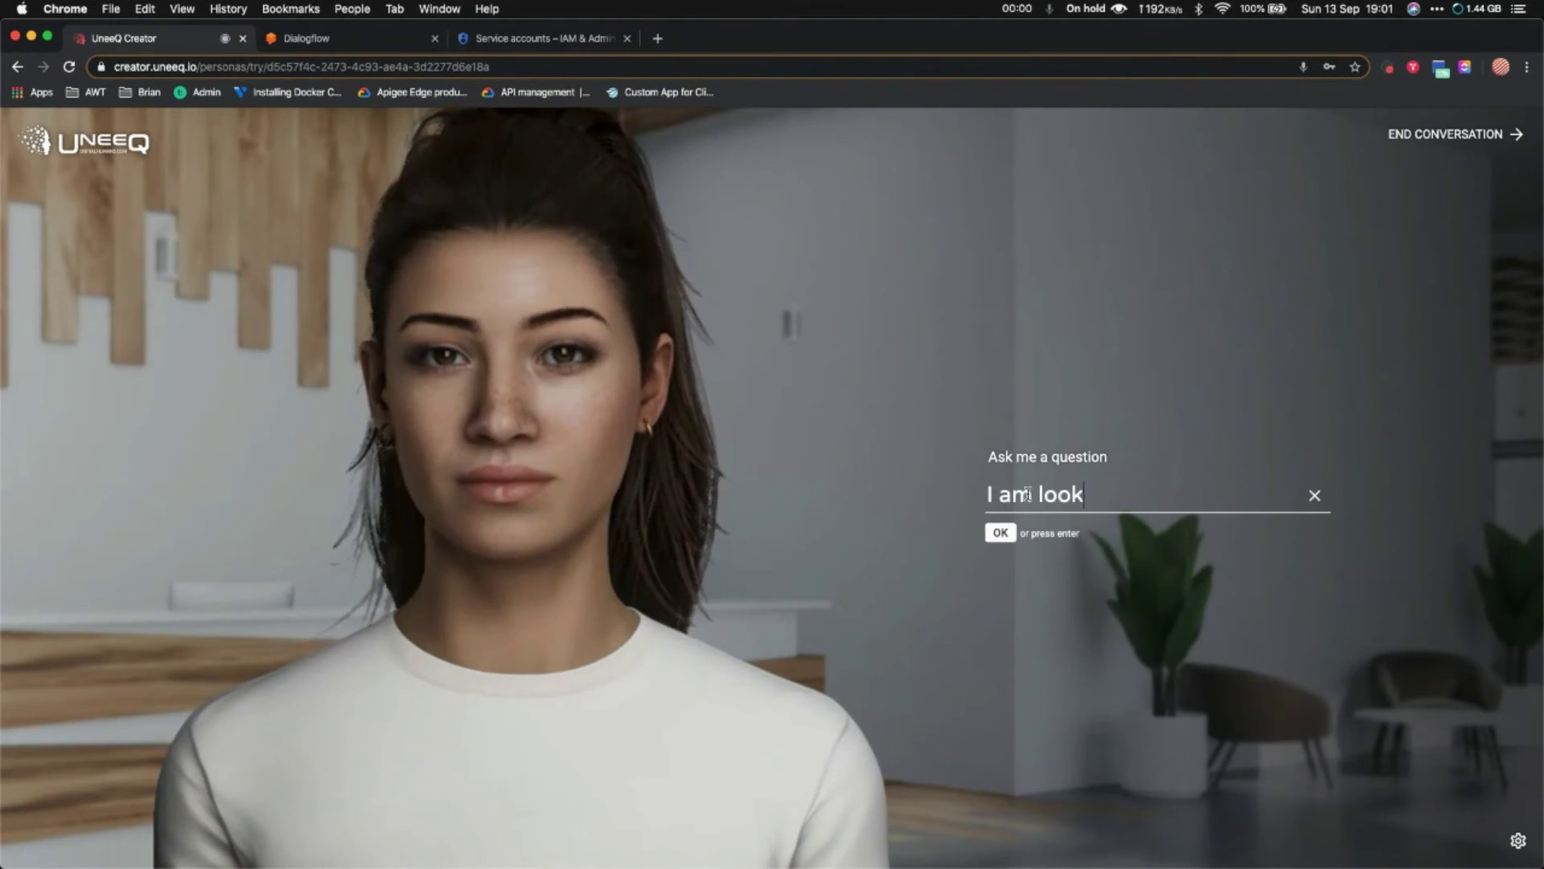
pyautogui.write('ing for whatsap')
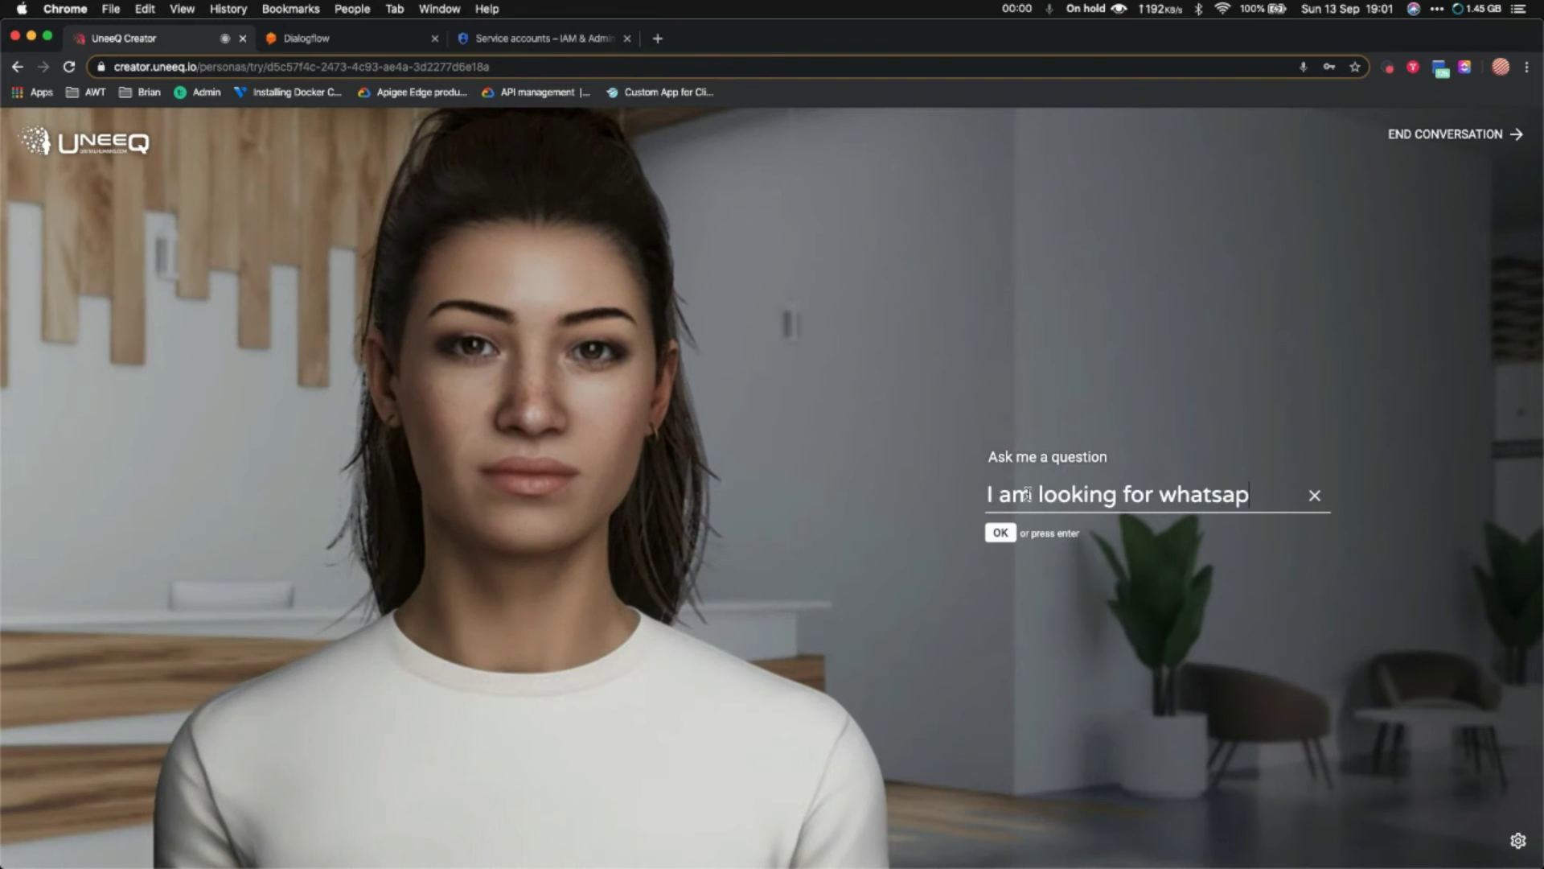
pyautogui.write('p chatbot')
pyautogui.press('Return')
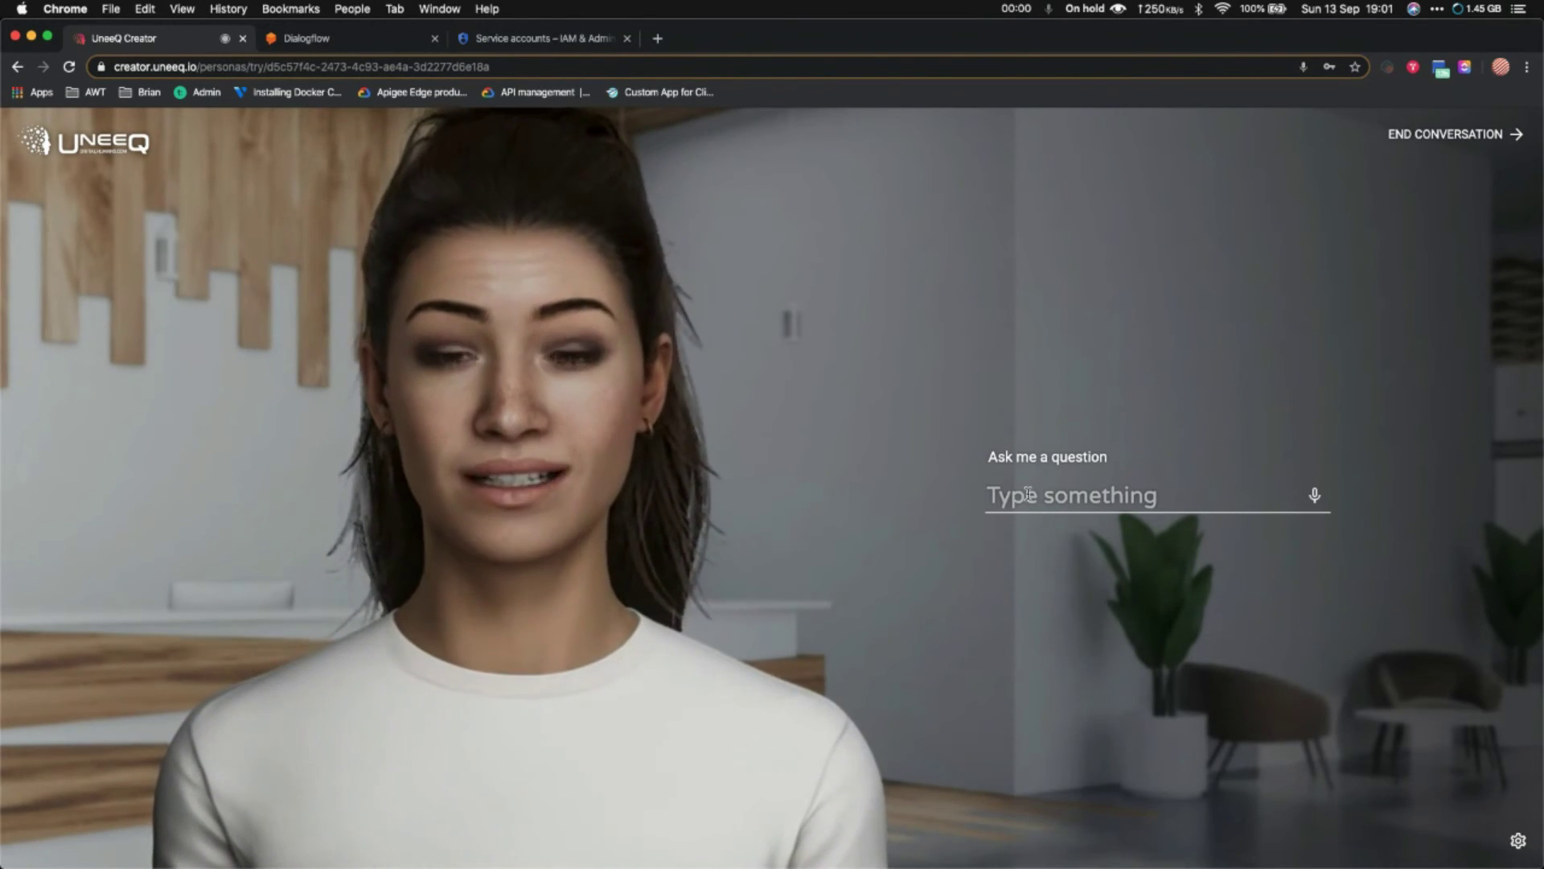
# Ask Ana 'where do you live'.
pyautogui.click(1028, 494)
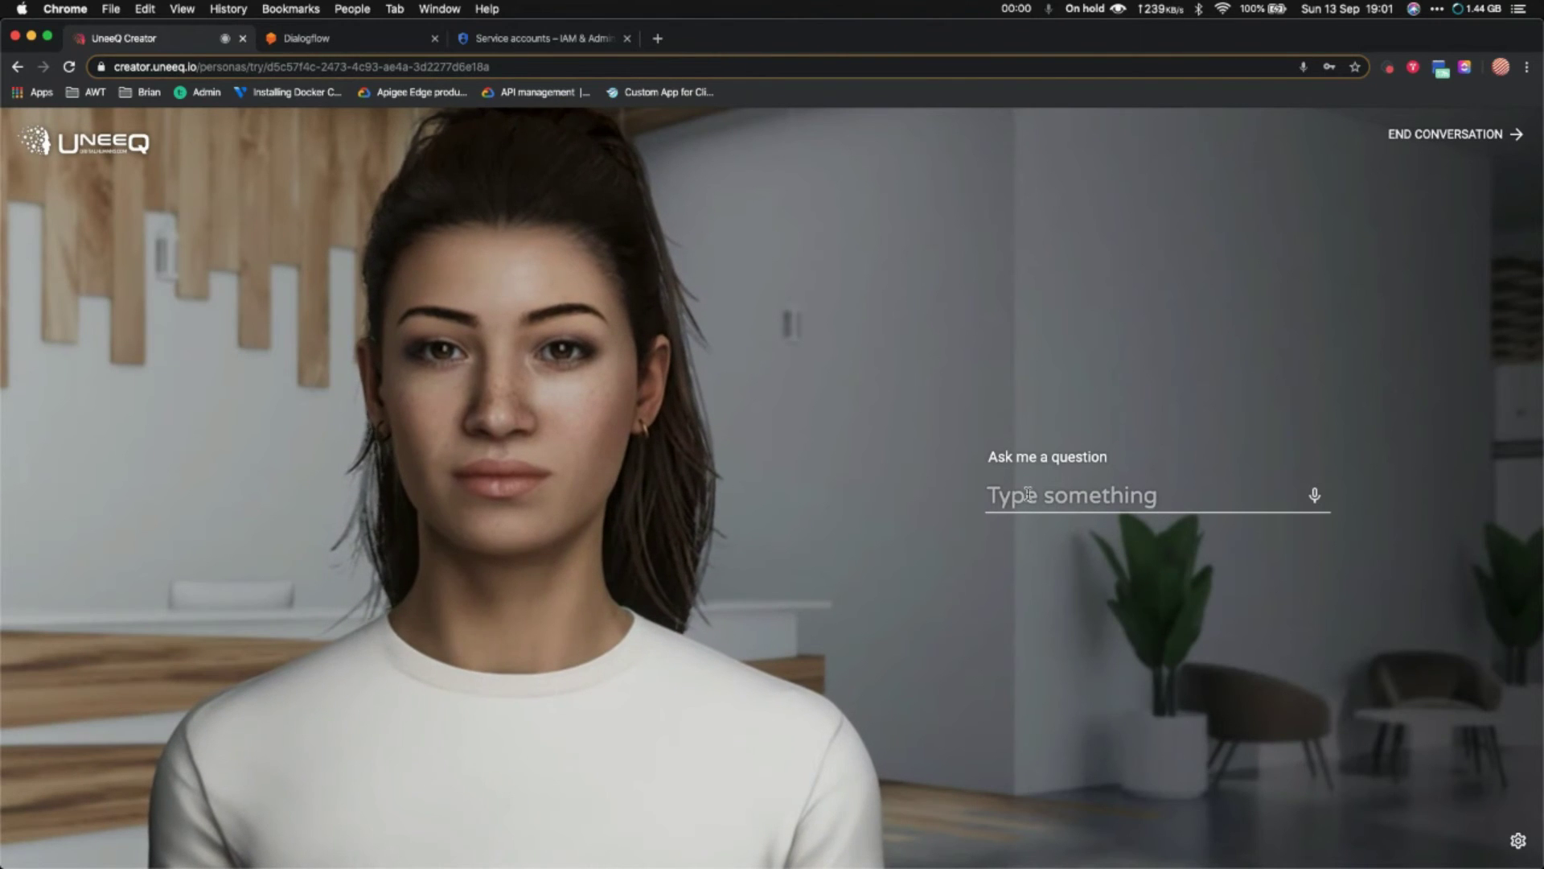
pyautogui.write('I')
pyautogui.press('BackSpace')
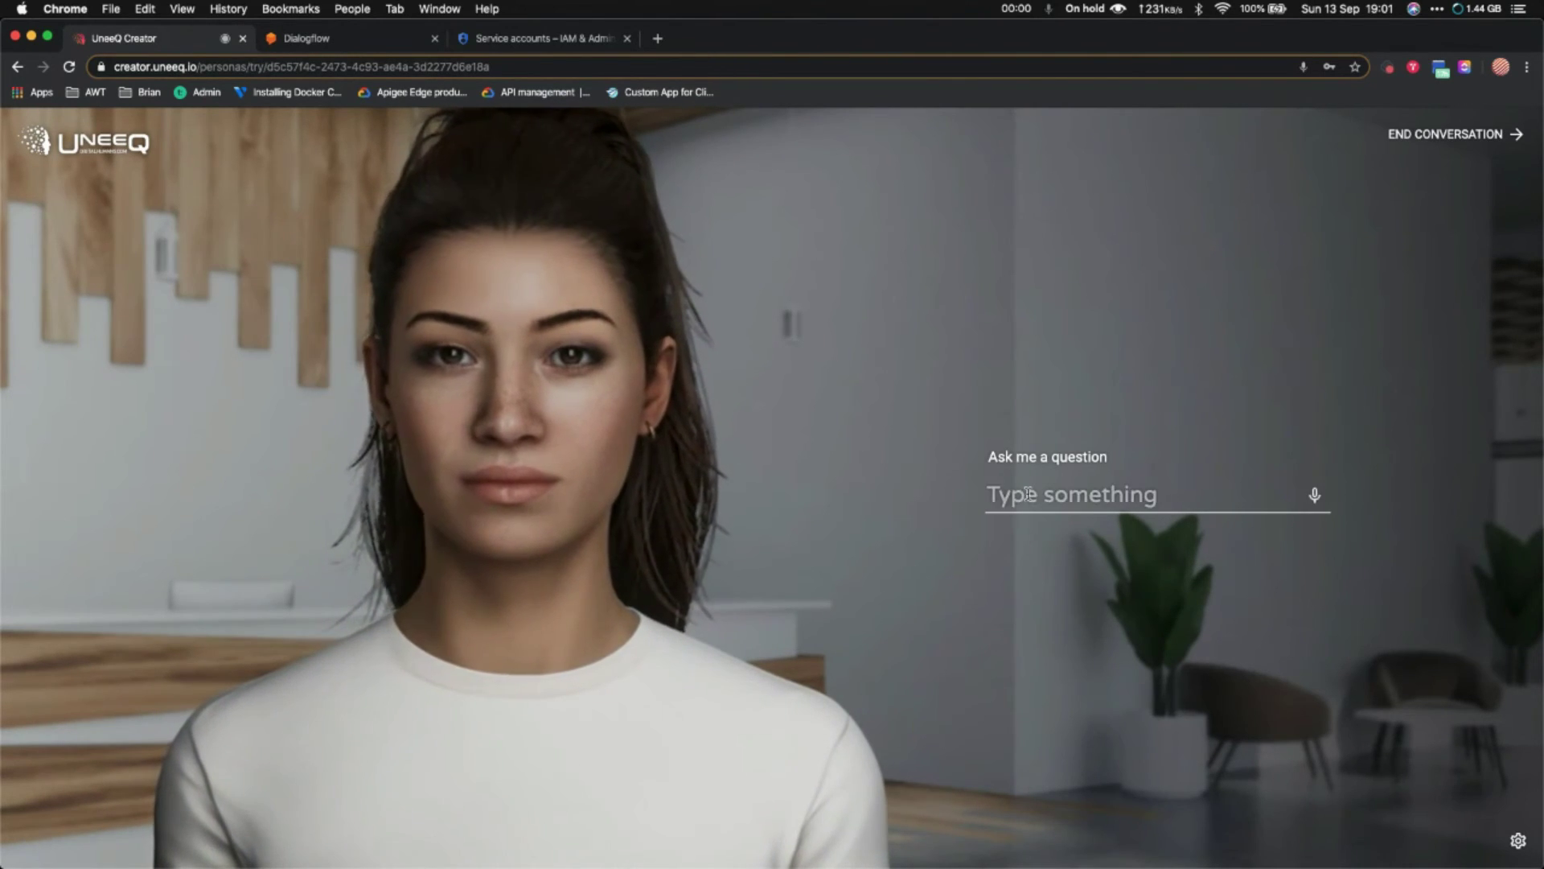
pyautogui.write('where do you live')
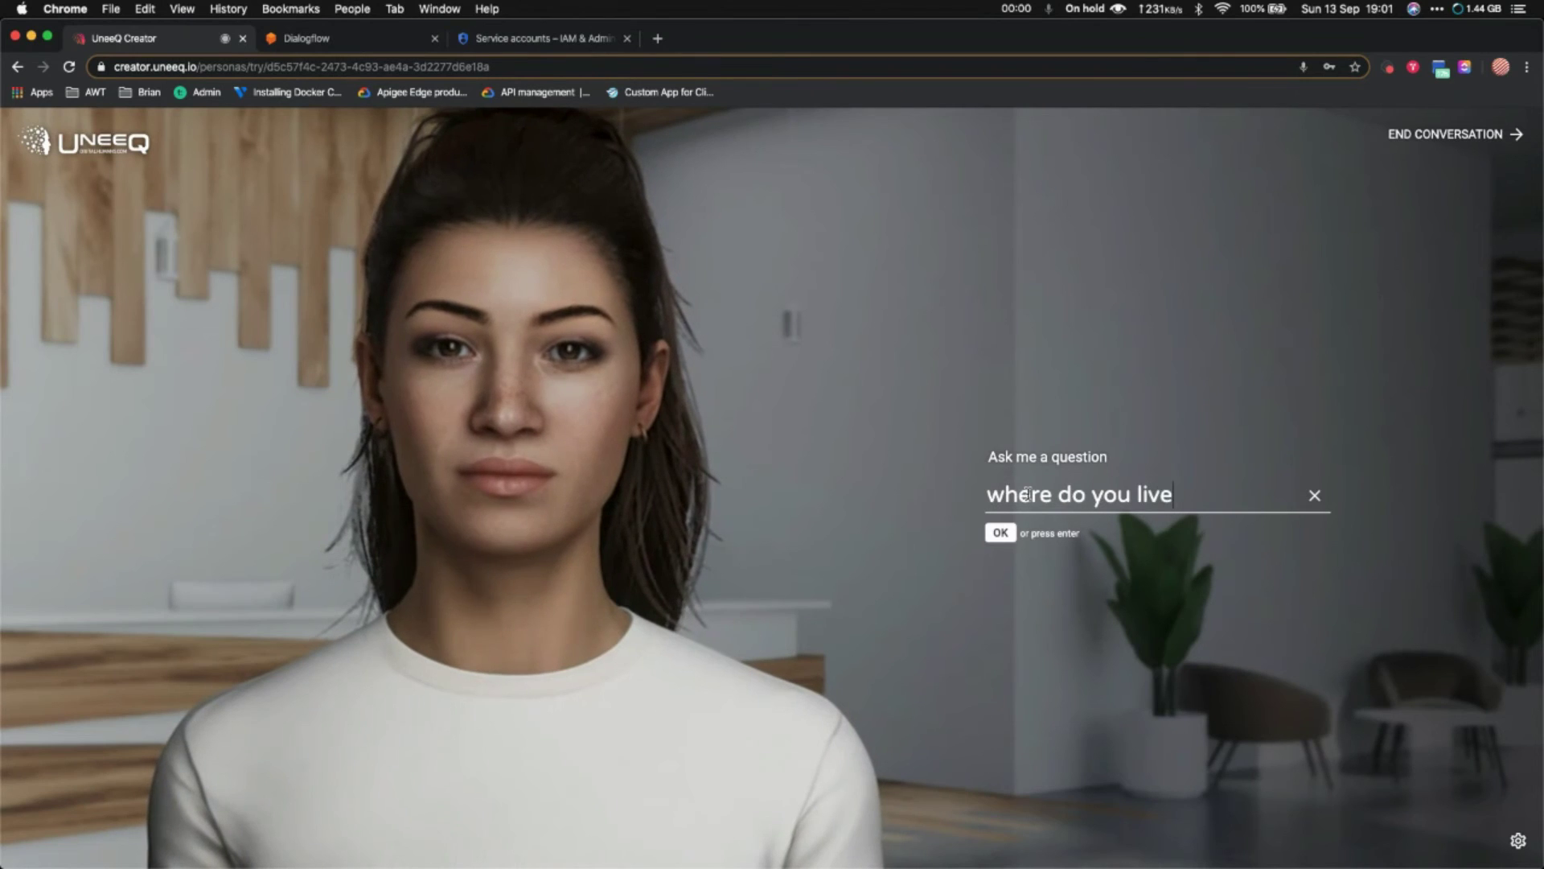
pyautogui.press('Return')
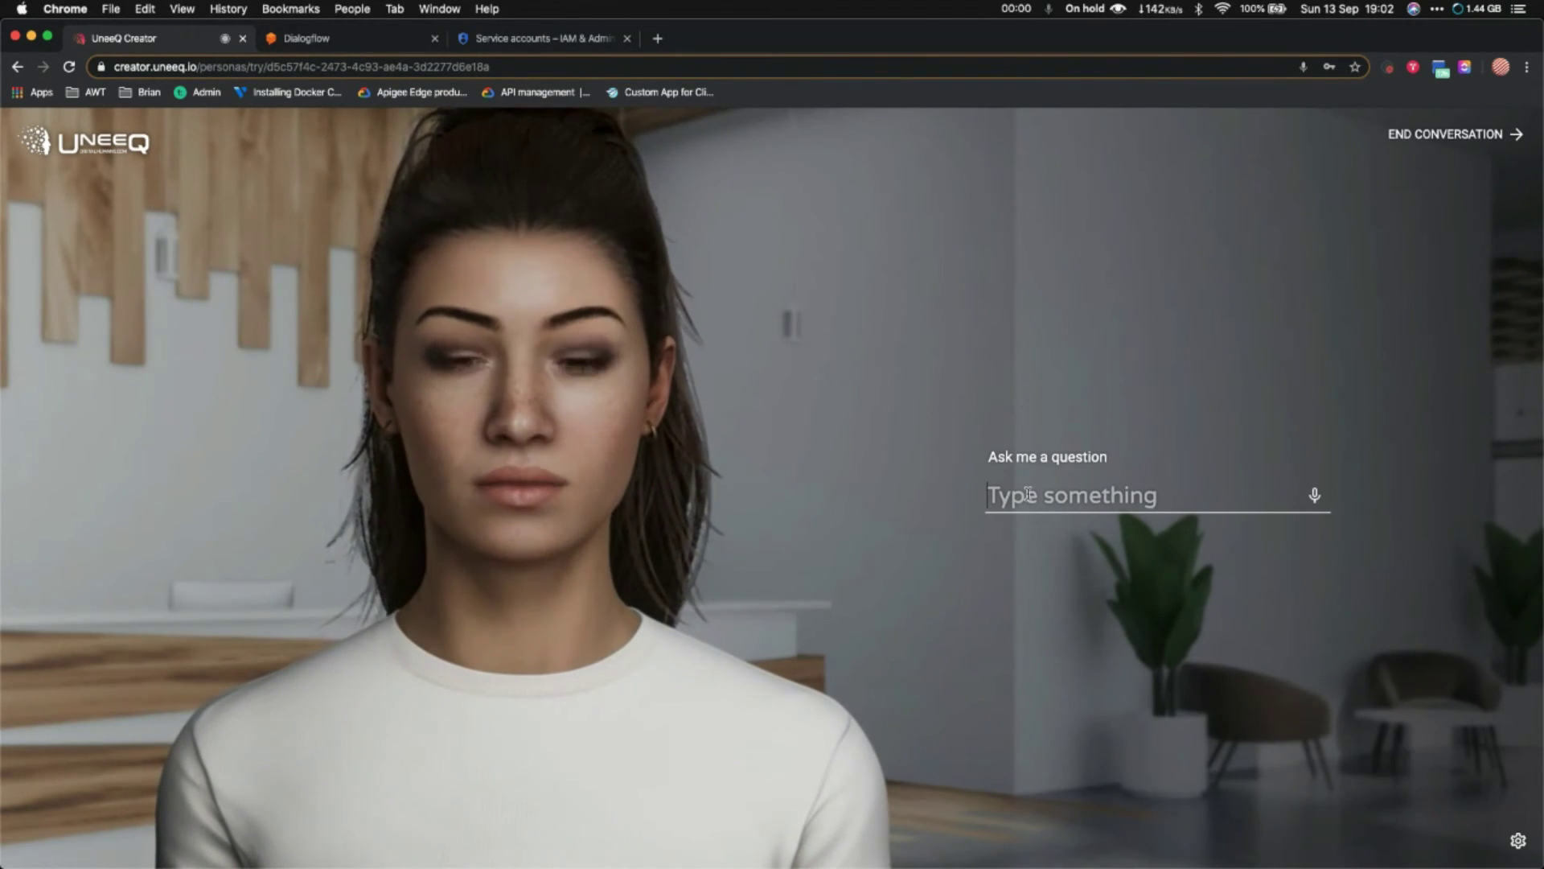
# Turn on voice input with the microphone icon and start speaking a question to Ana.
pyautogui.click(1316, 497)
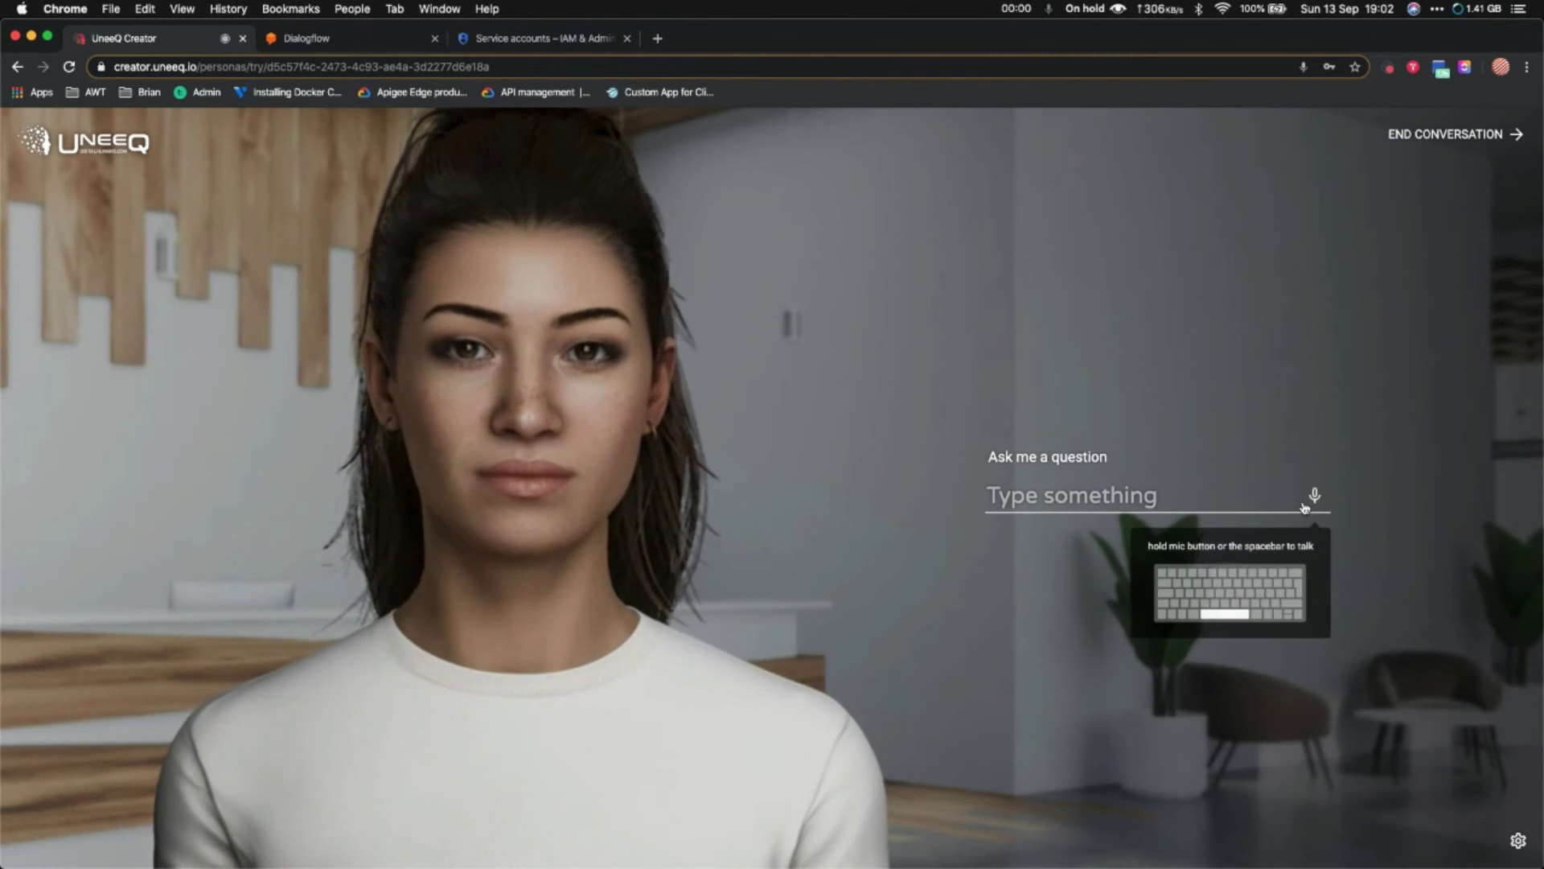
pyautogui.click(1314, 495)
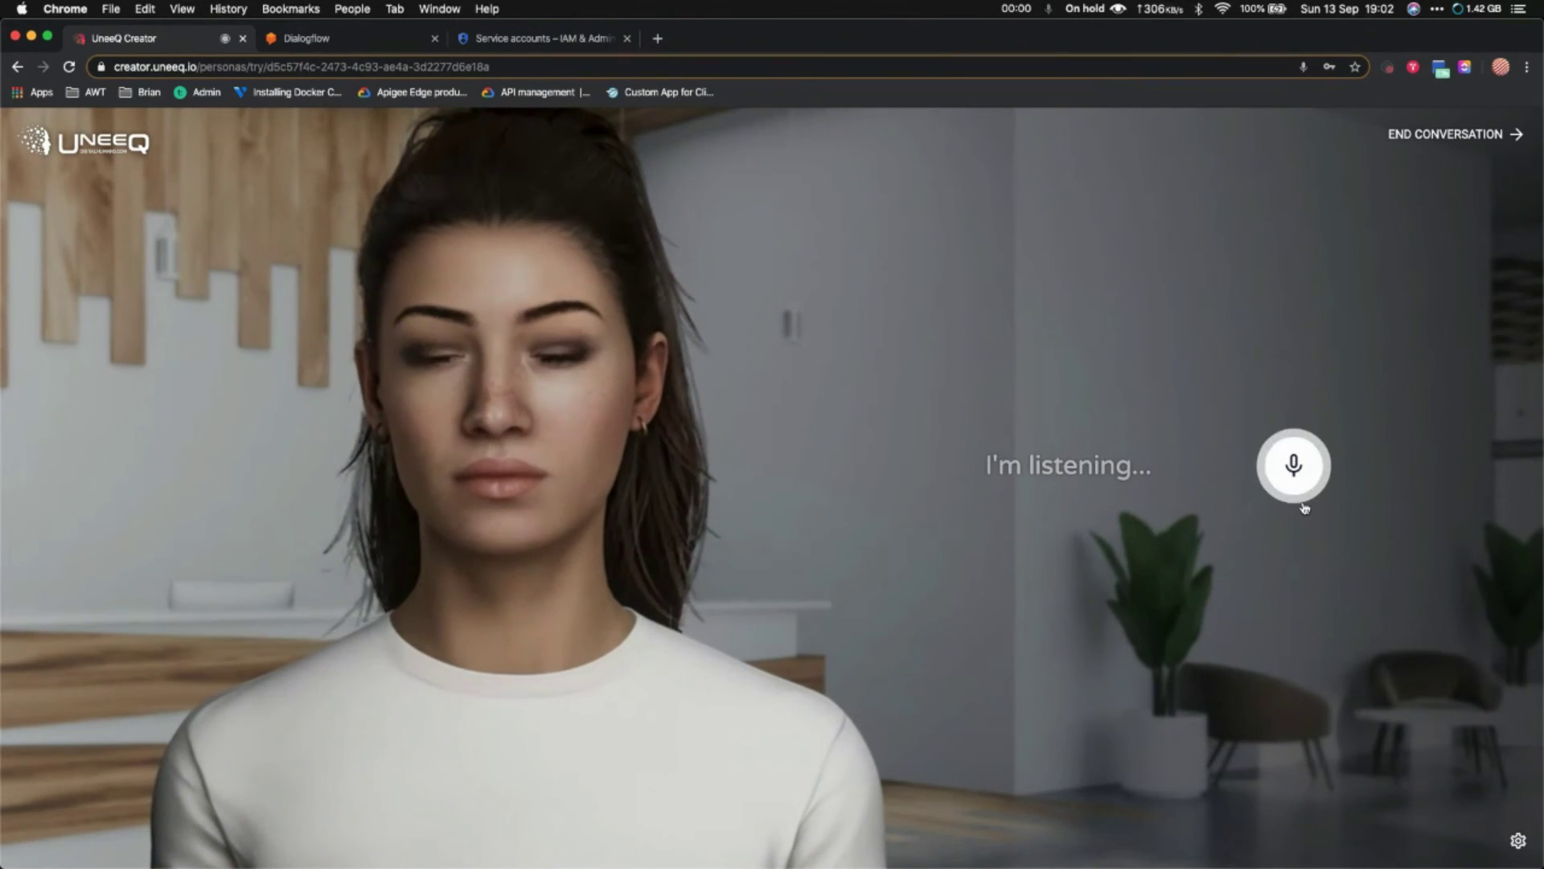